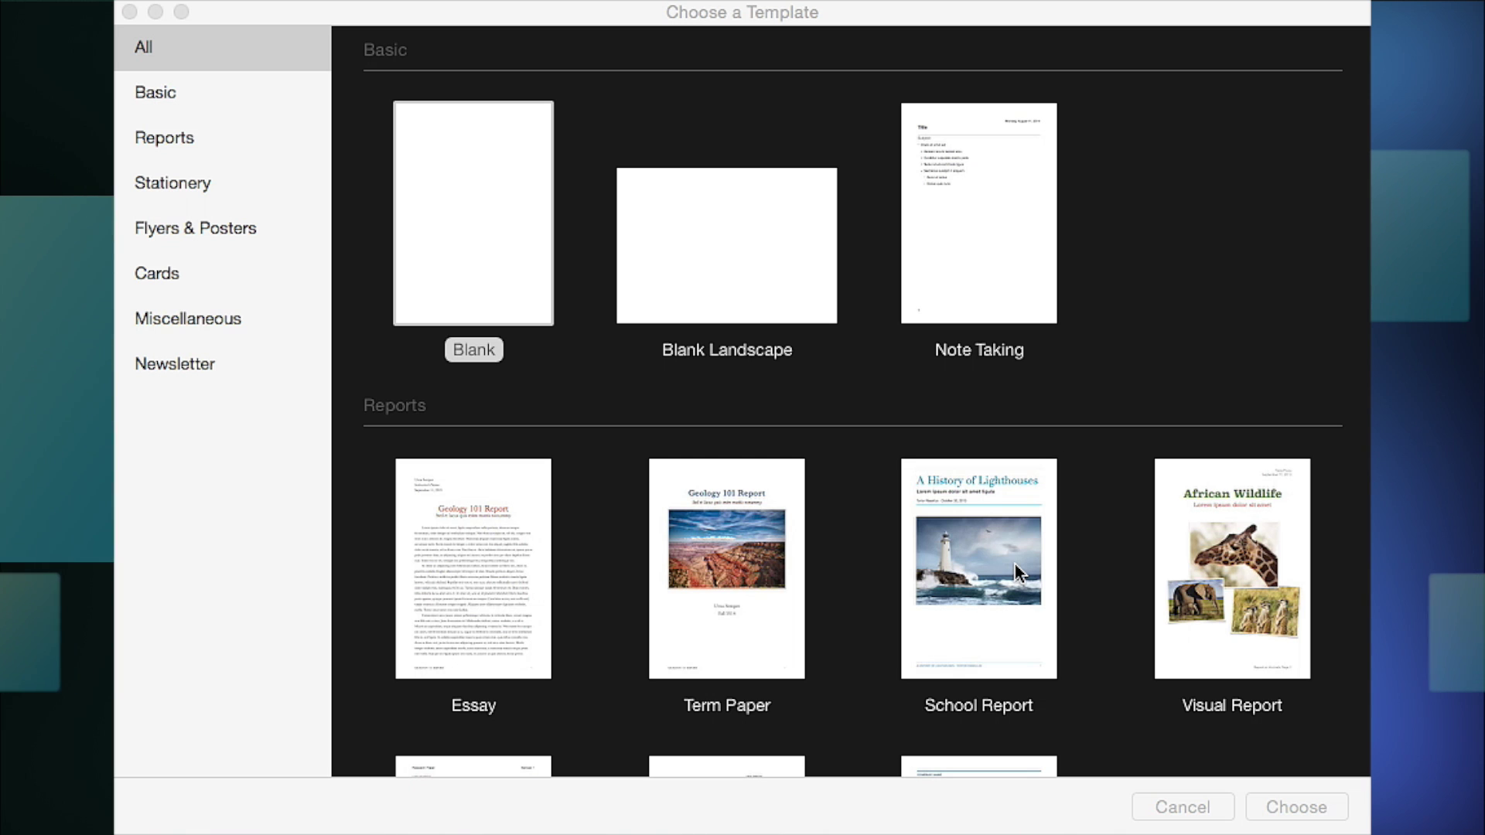
Browse the template categories from Basic through Reports, Stationery, Flyers & Posters, Cards, Miscellaneous and Newsletter, returning to All
scroll(1014, 564, down, 1)
scroll(503, 189, up, 1)
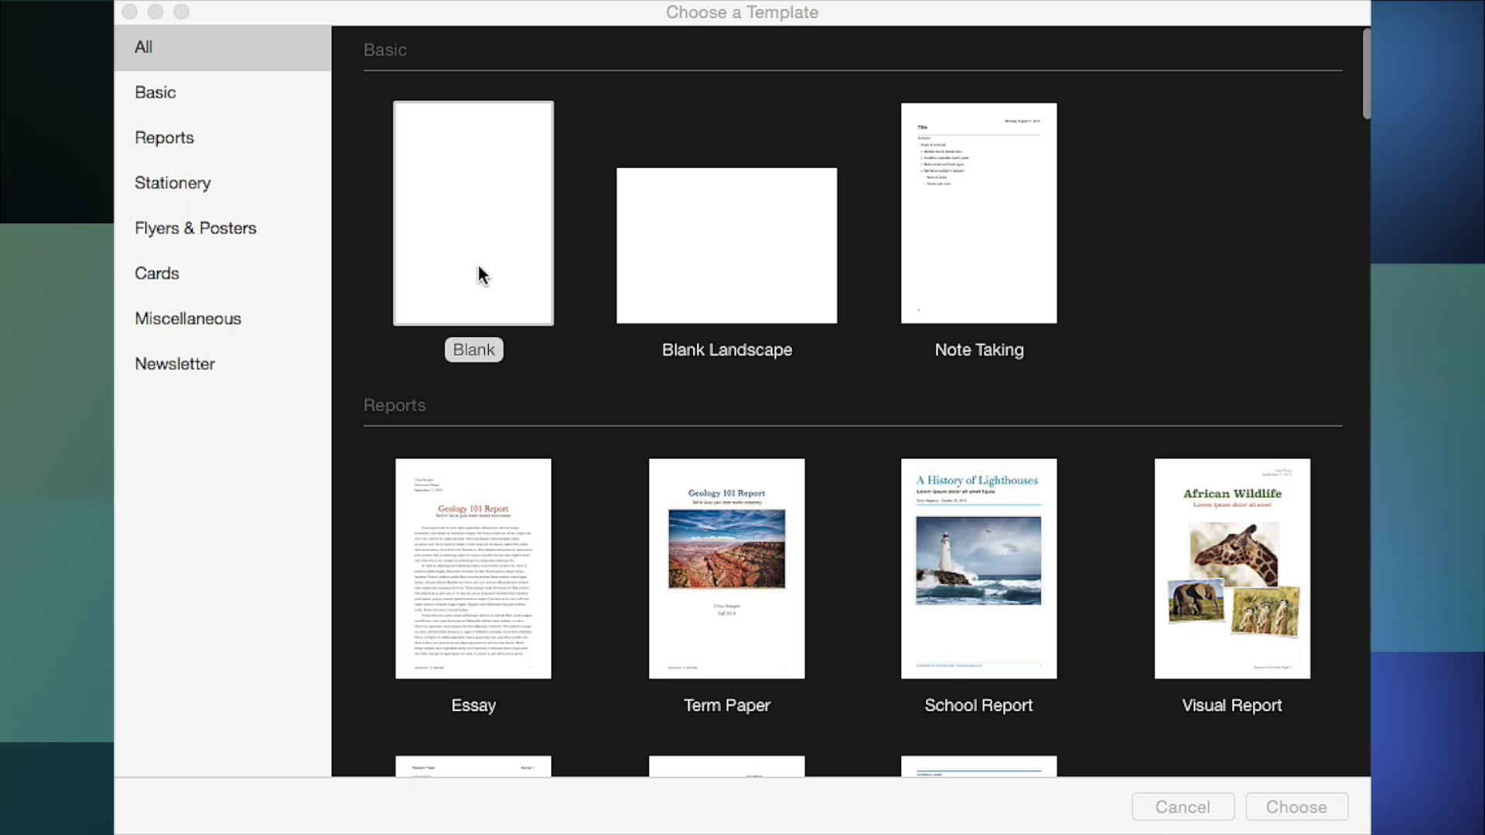
click(172, 99)
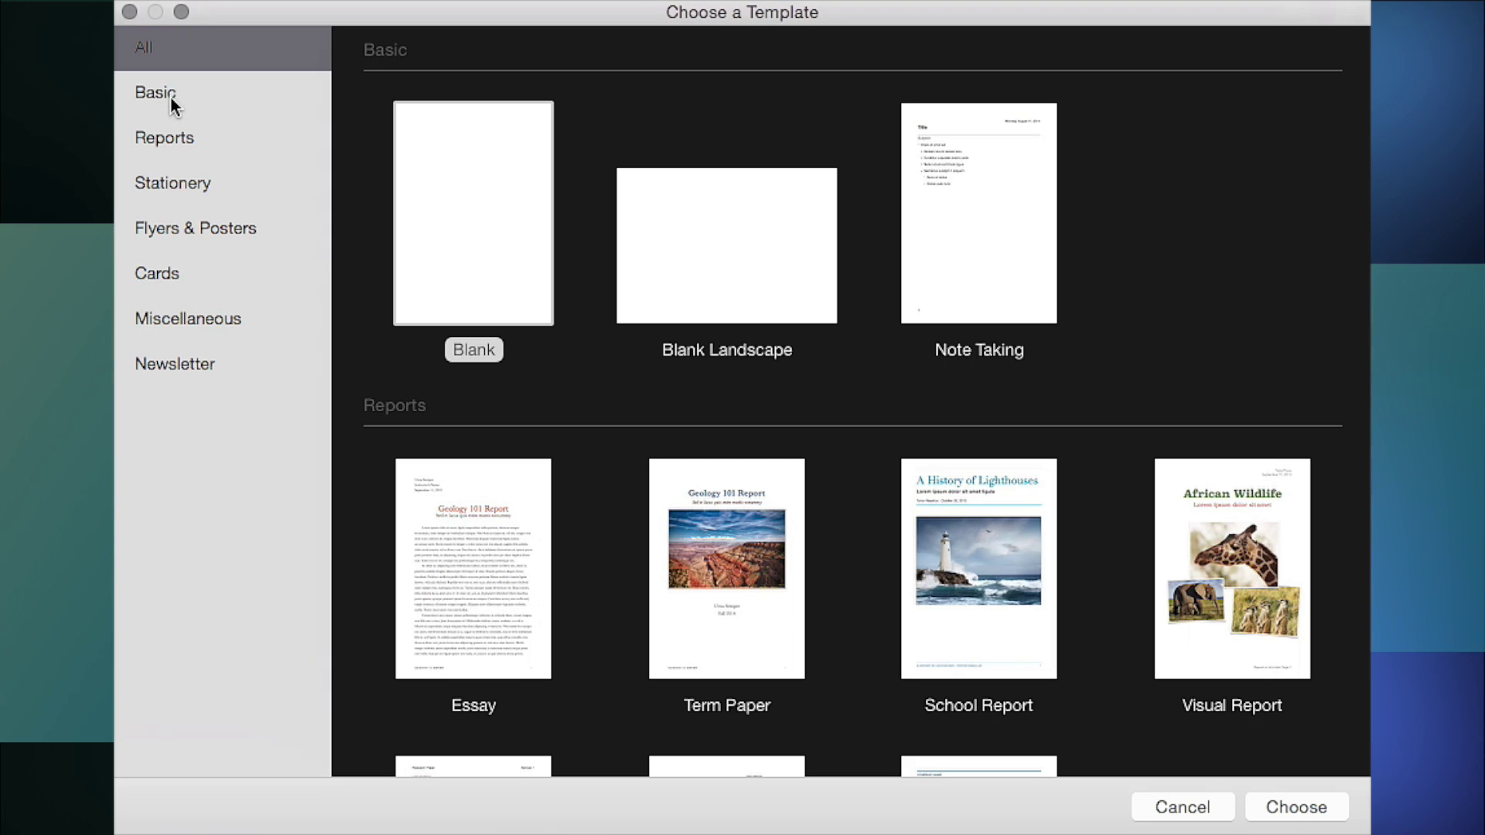
click(170, 96)
click(174, 144)
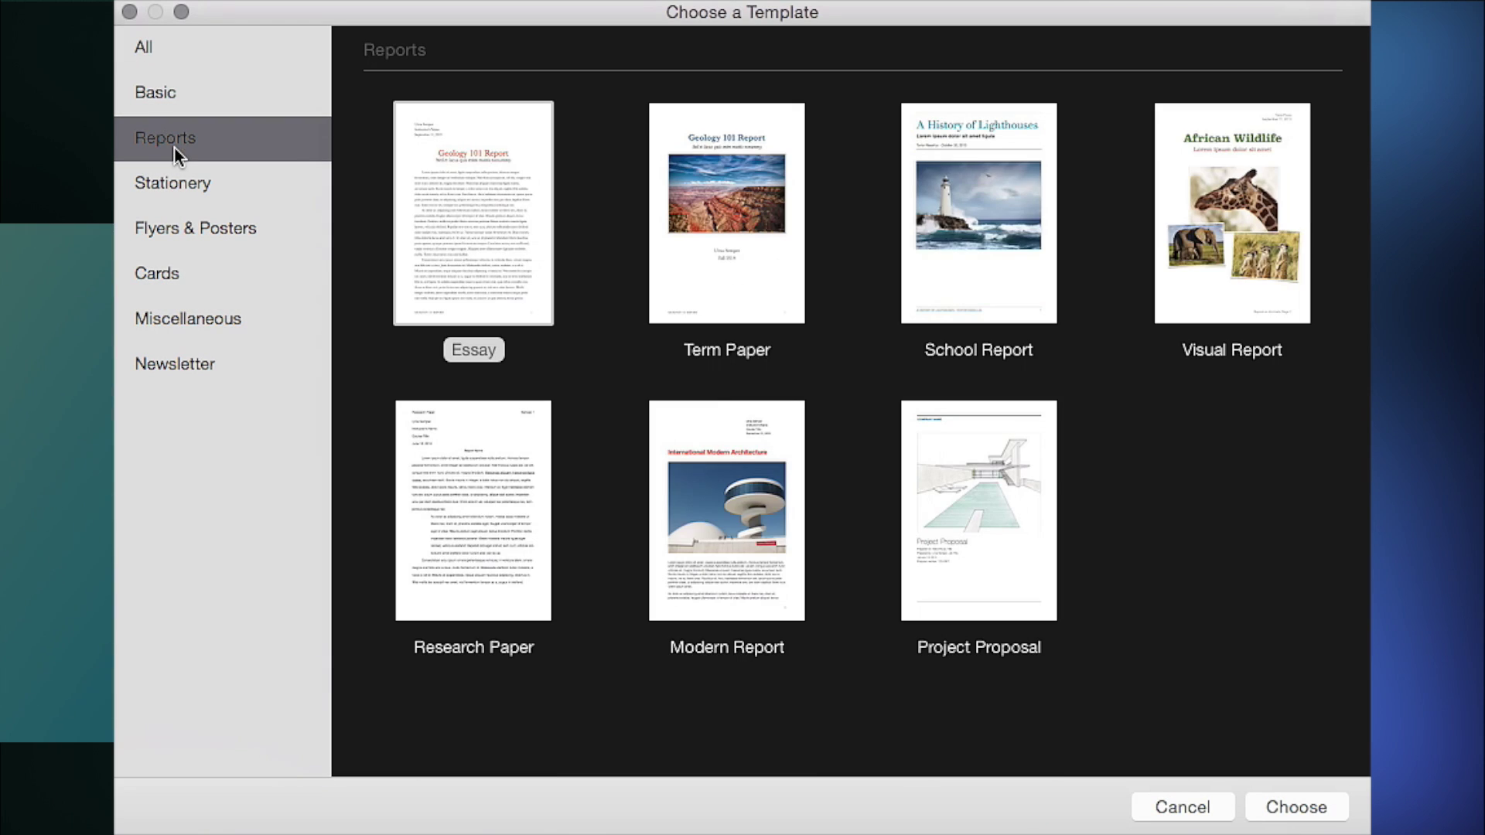
click(182, 197)
click(184, 232)
click(180, 283)
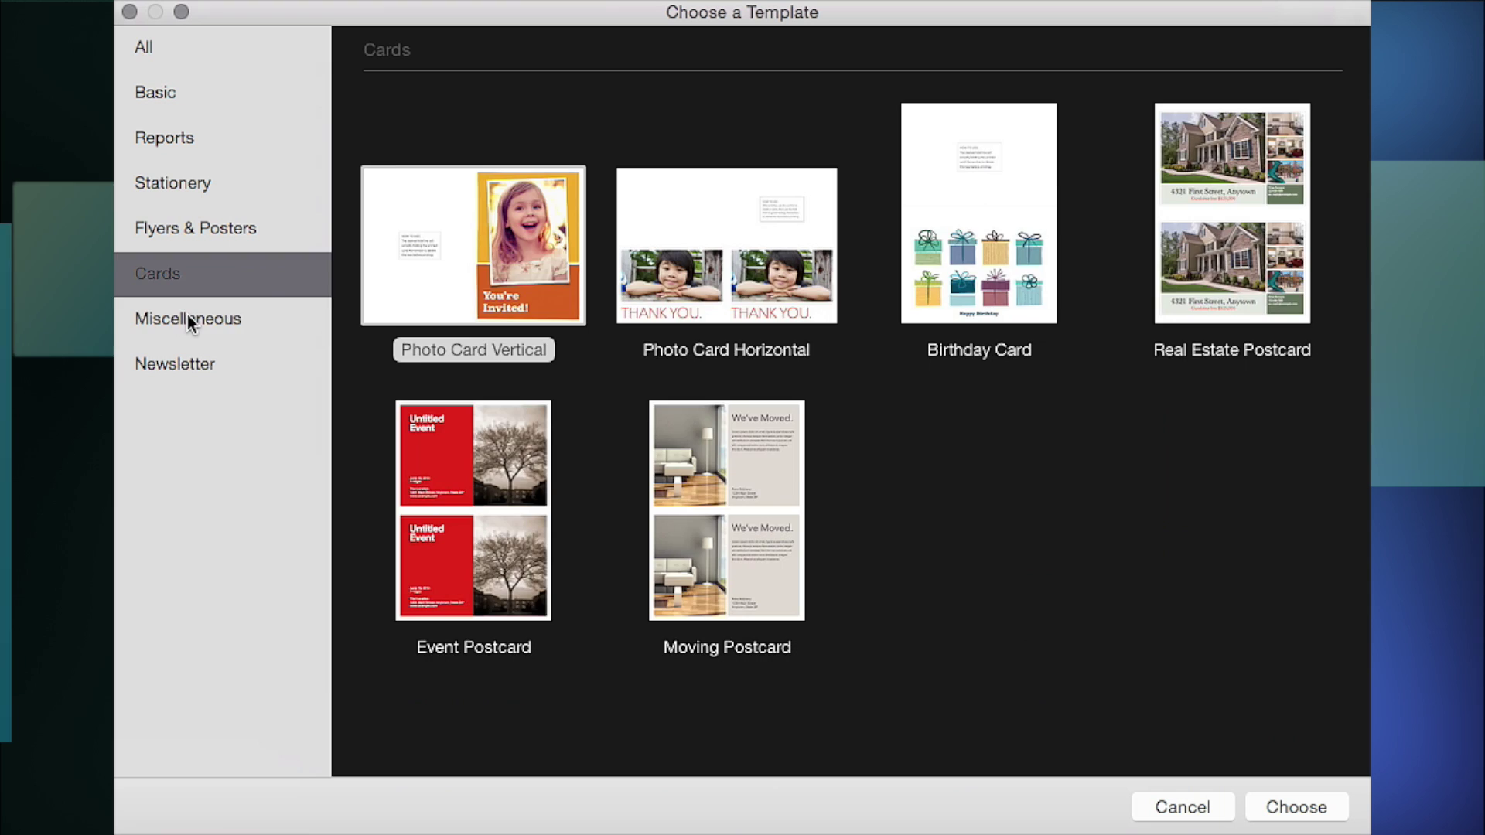
click(189, 320)
click(186, 362)
click(148, 53)
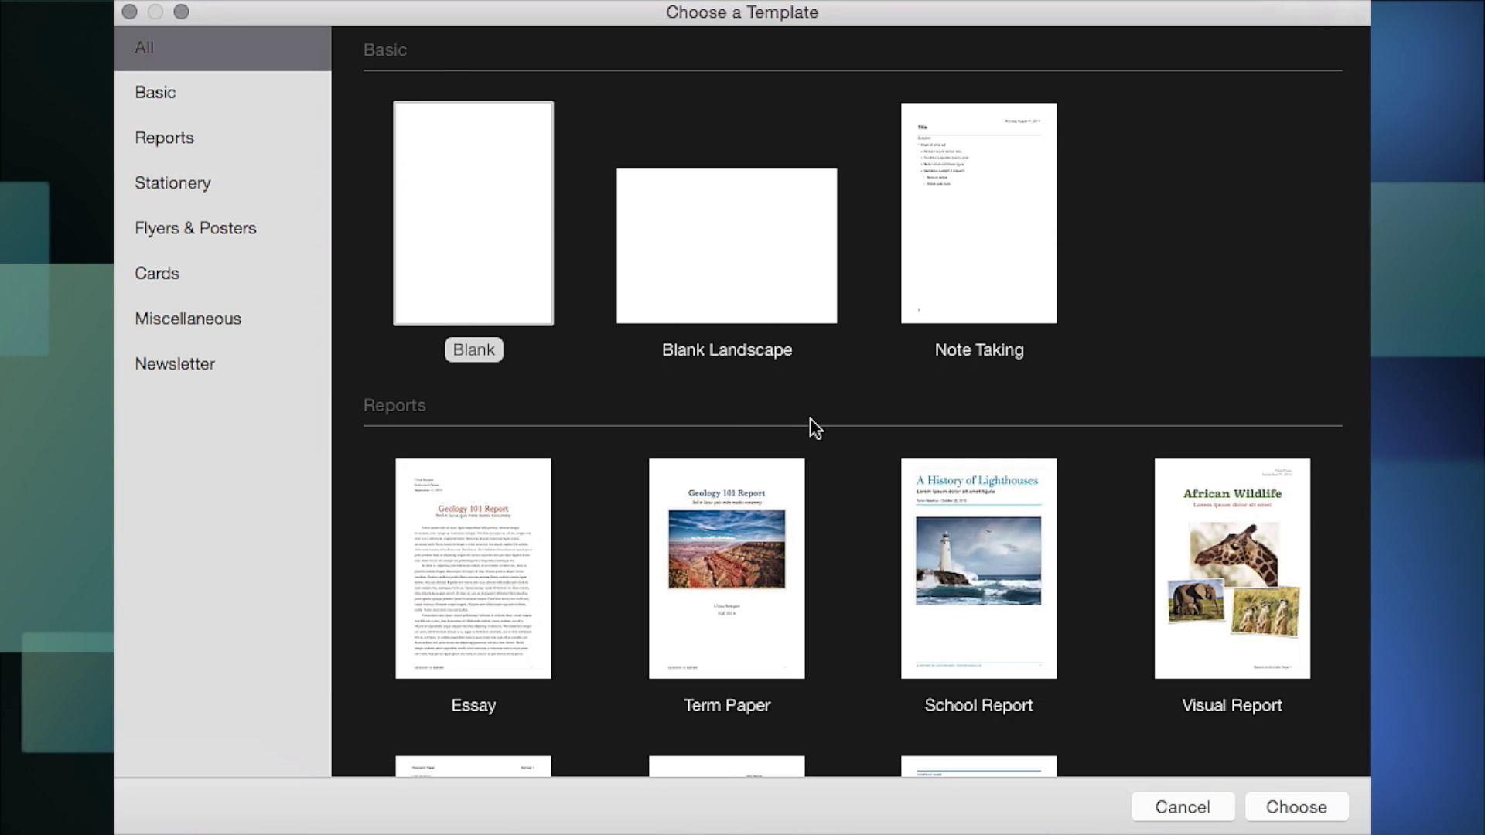
Look through the complete template list from the Basic and Reports sections down to the newsletters, returning to the beginning
scroll(857, 429, down, 2)
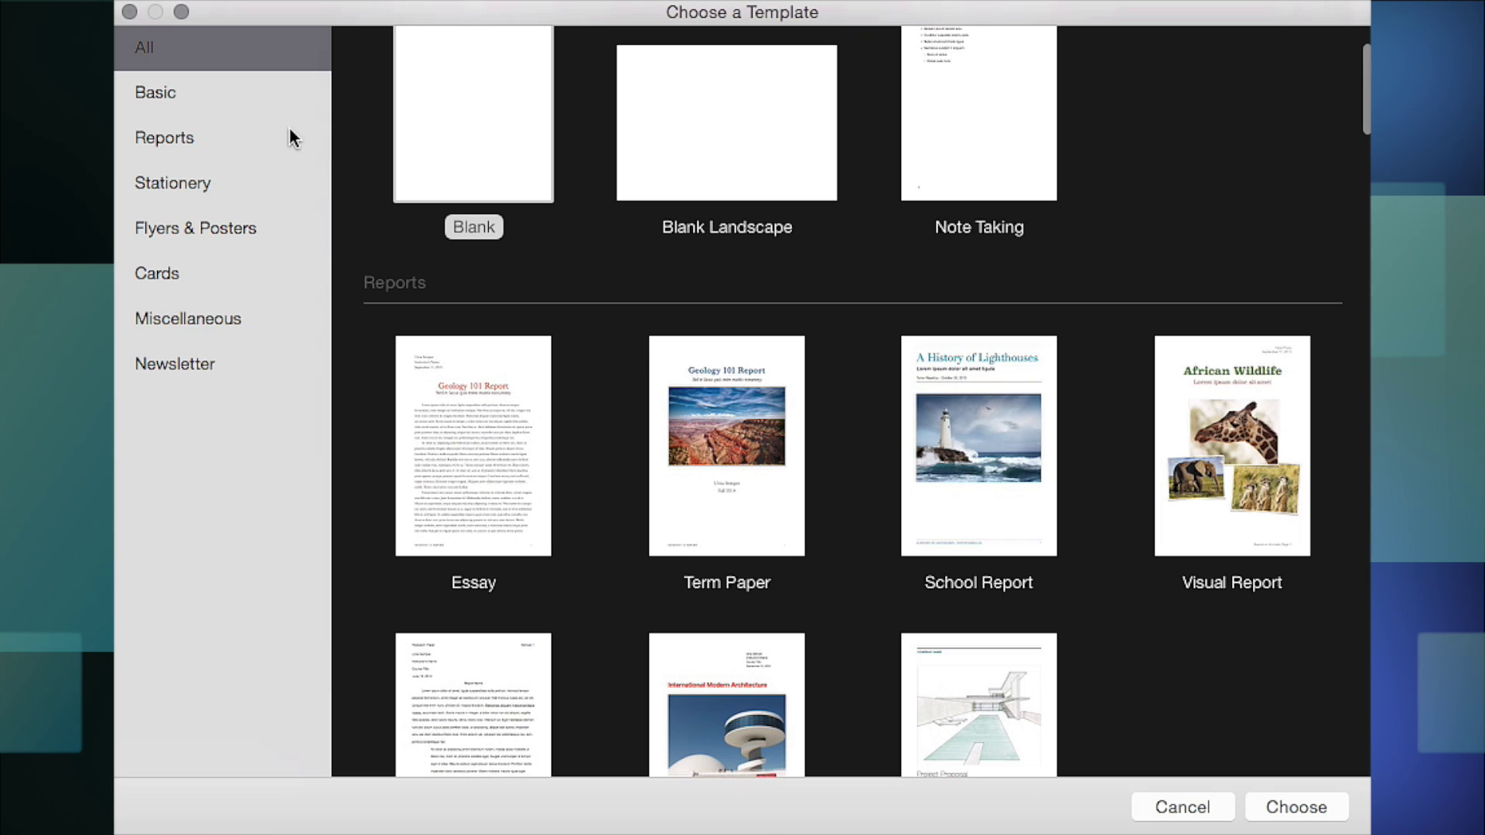
scroll(600, 294, down, 3)
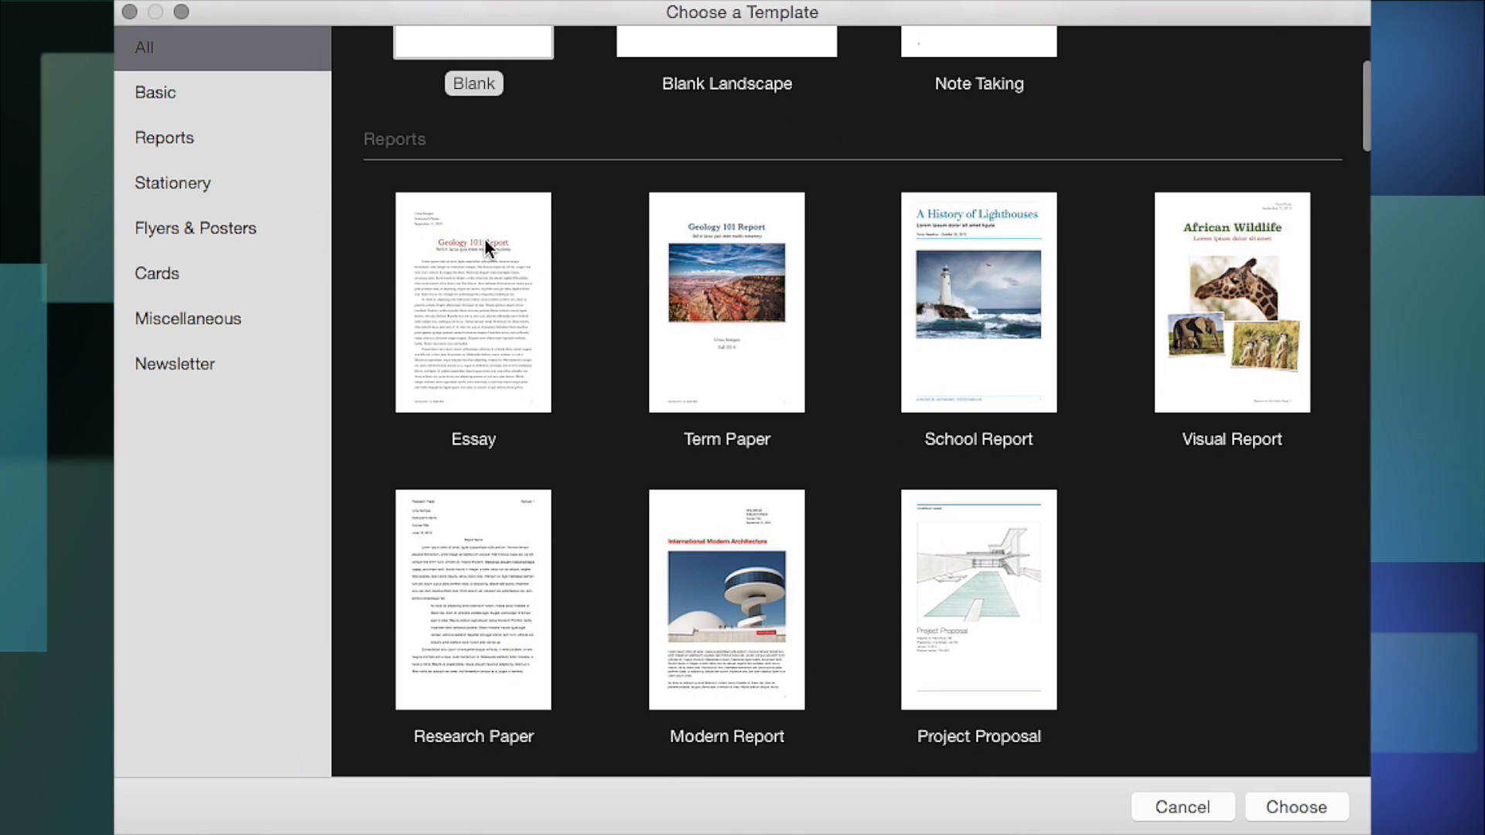
scroll(1128, 469, down, 3)
scroll(1129, 464, down, 3)
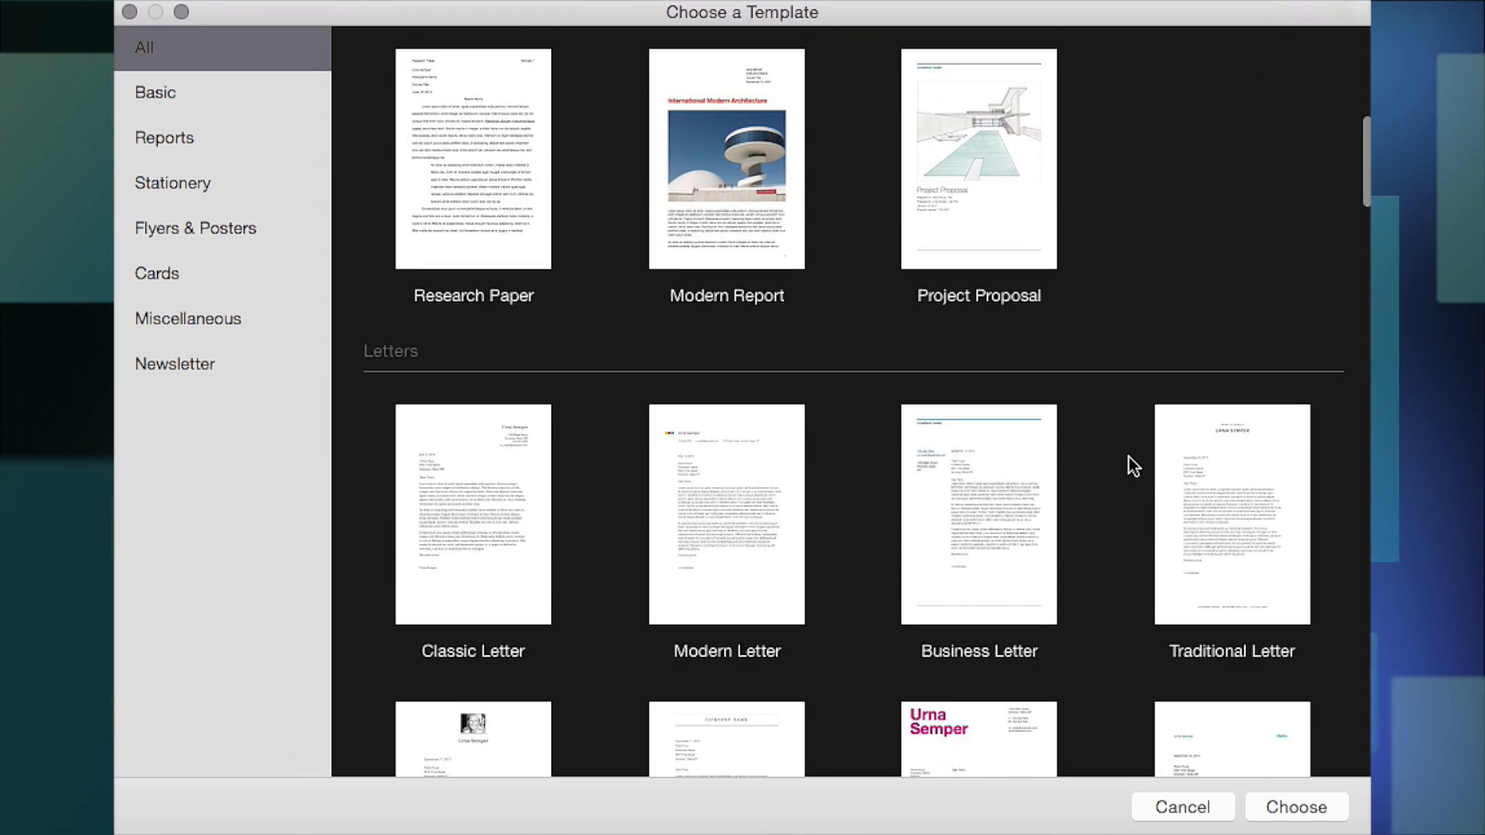
scroll(473, 447, down, 2)
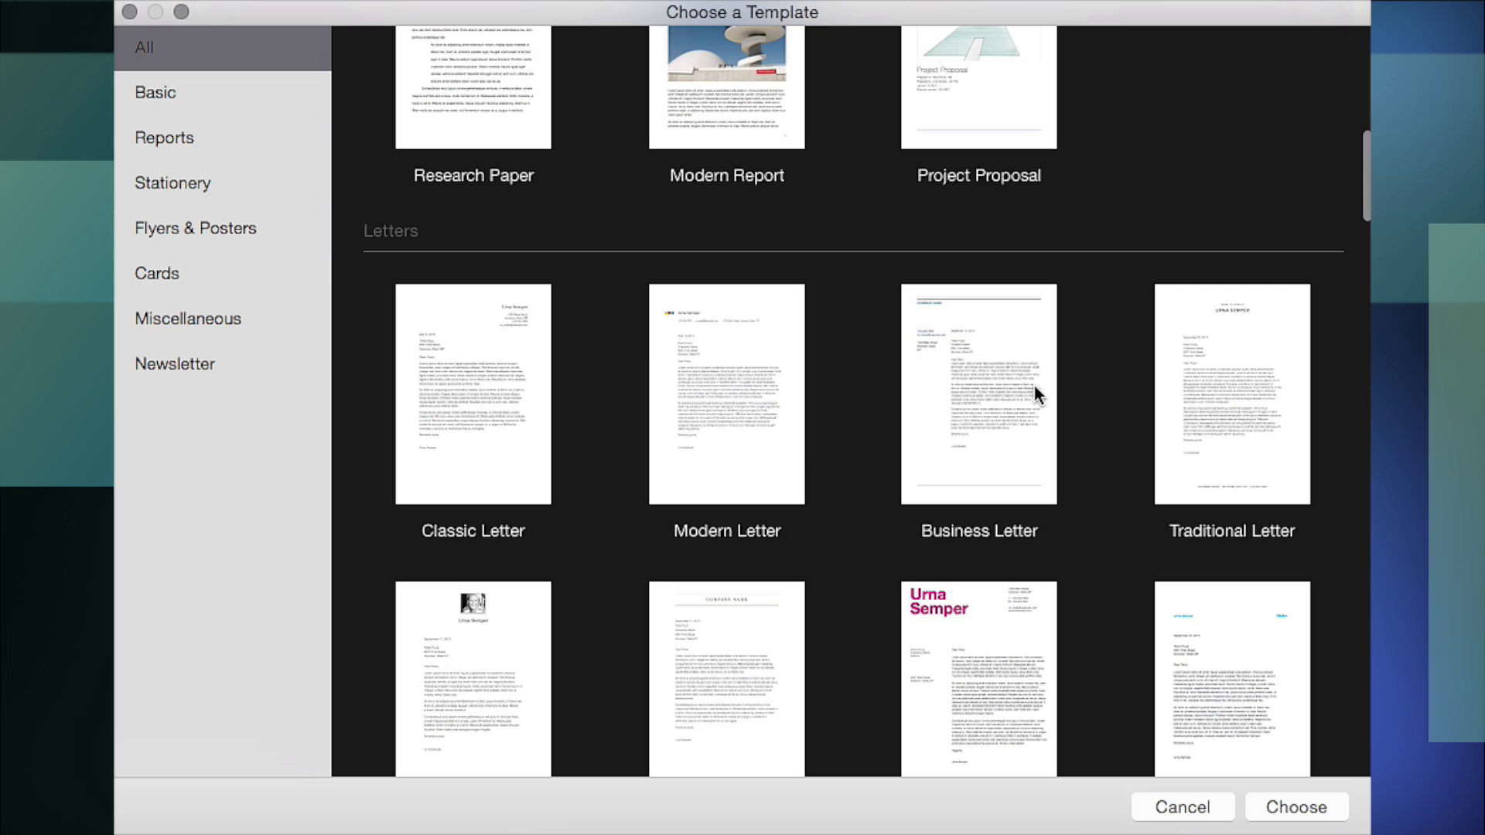
scroll(1151, 430, down, 3)
scroll(1063, 565, down, 4)
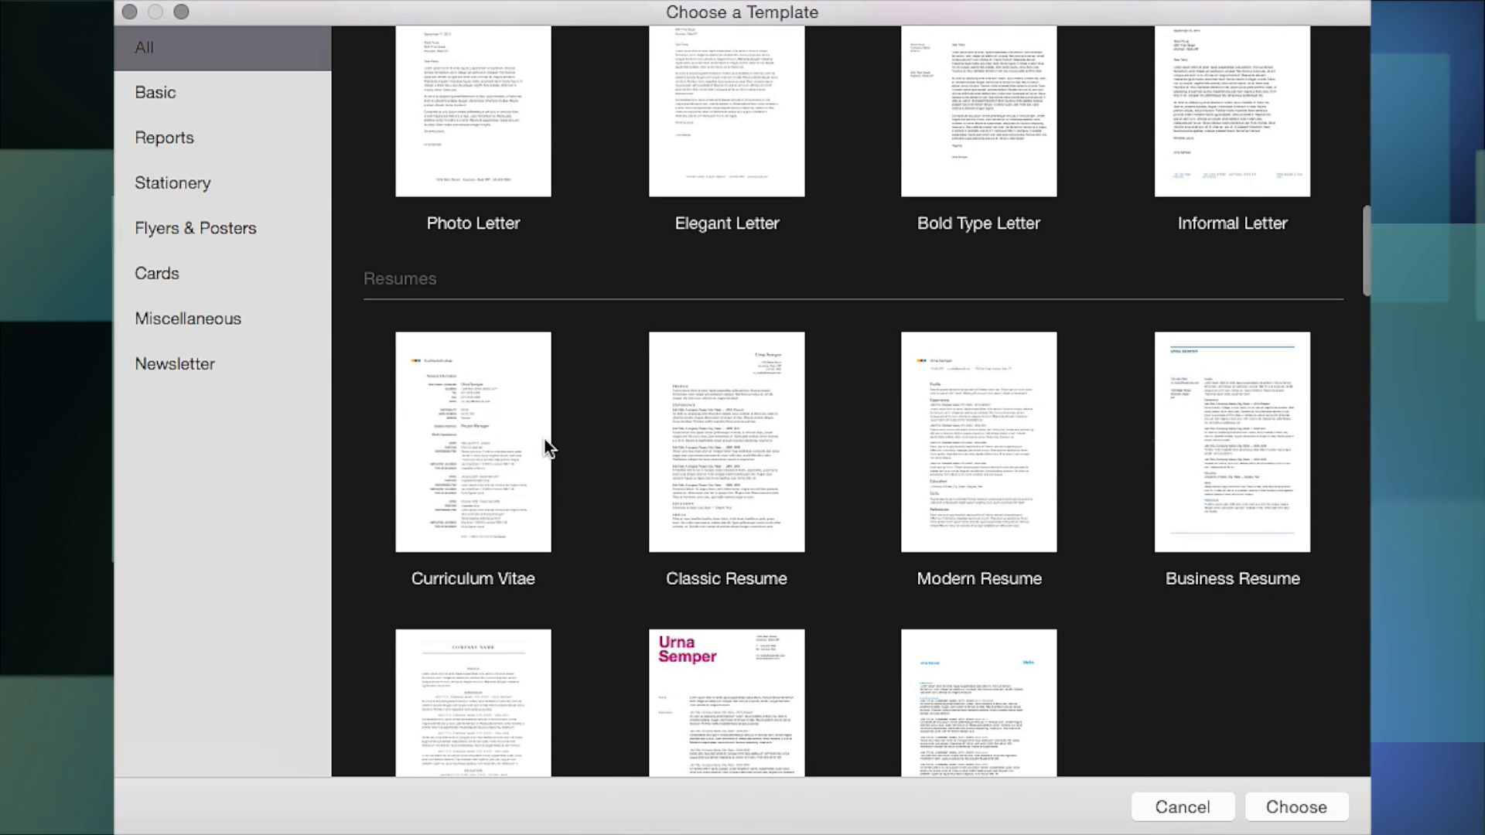
scroll(706, 434, down, 4)
scroll(724, 437, down, 10)
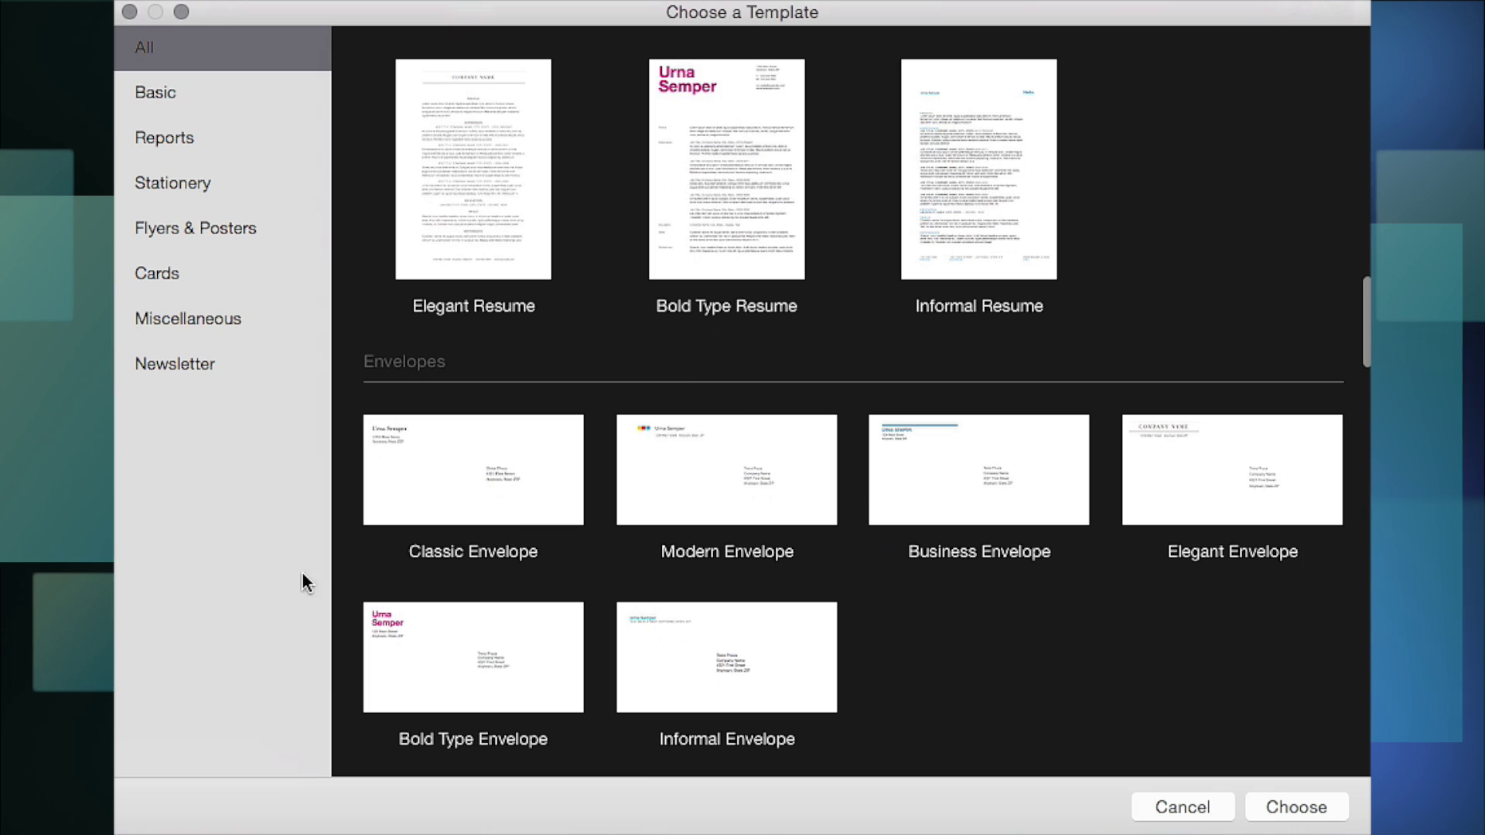
scroll(694, 474, down, 14)
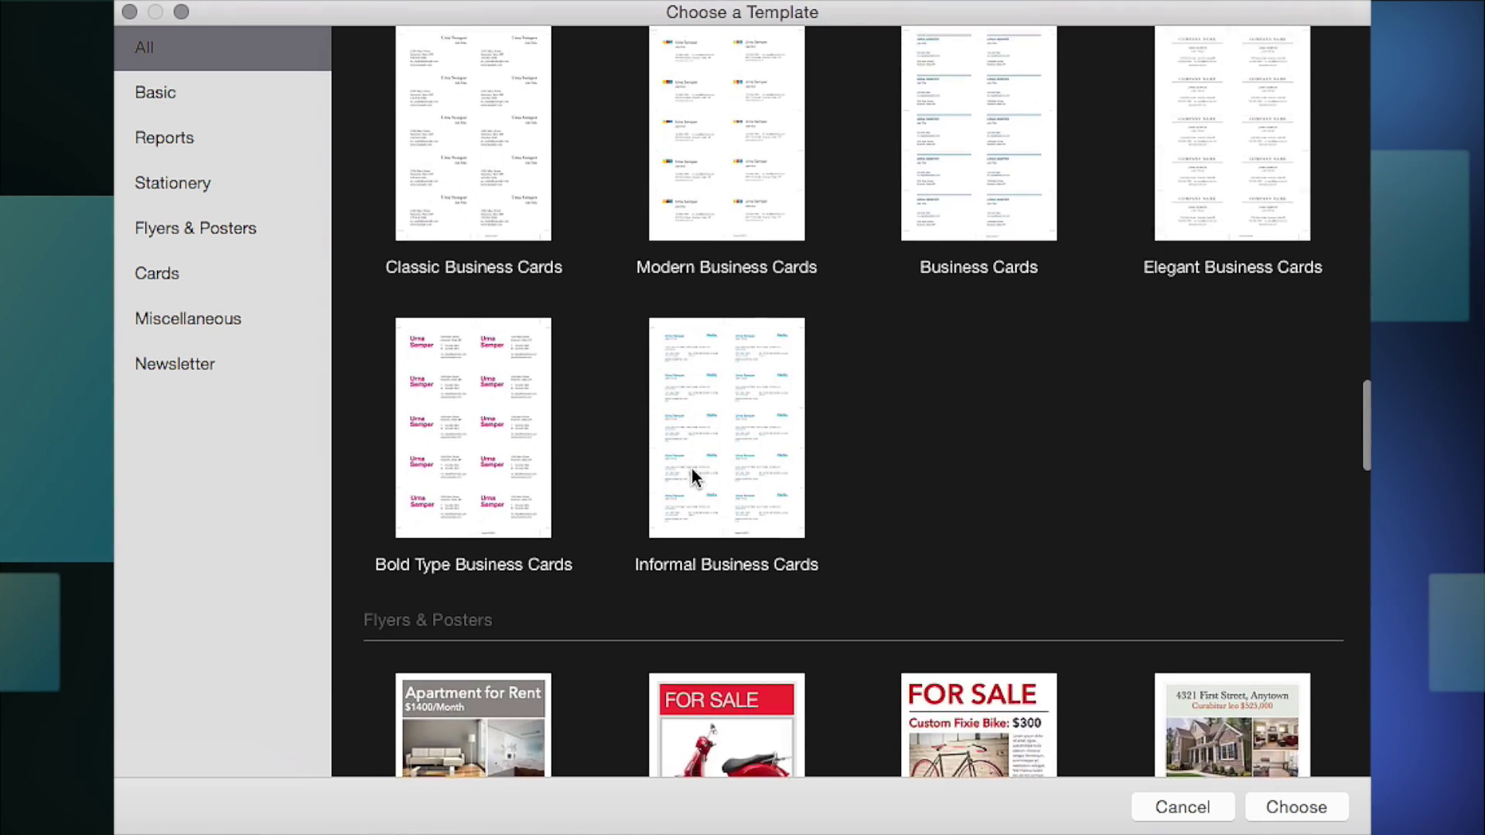
scroll(699, 470, down, 7)
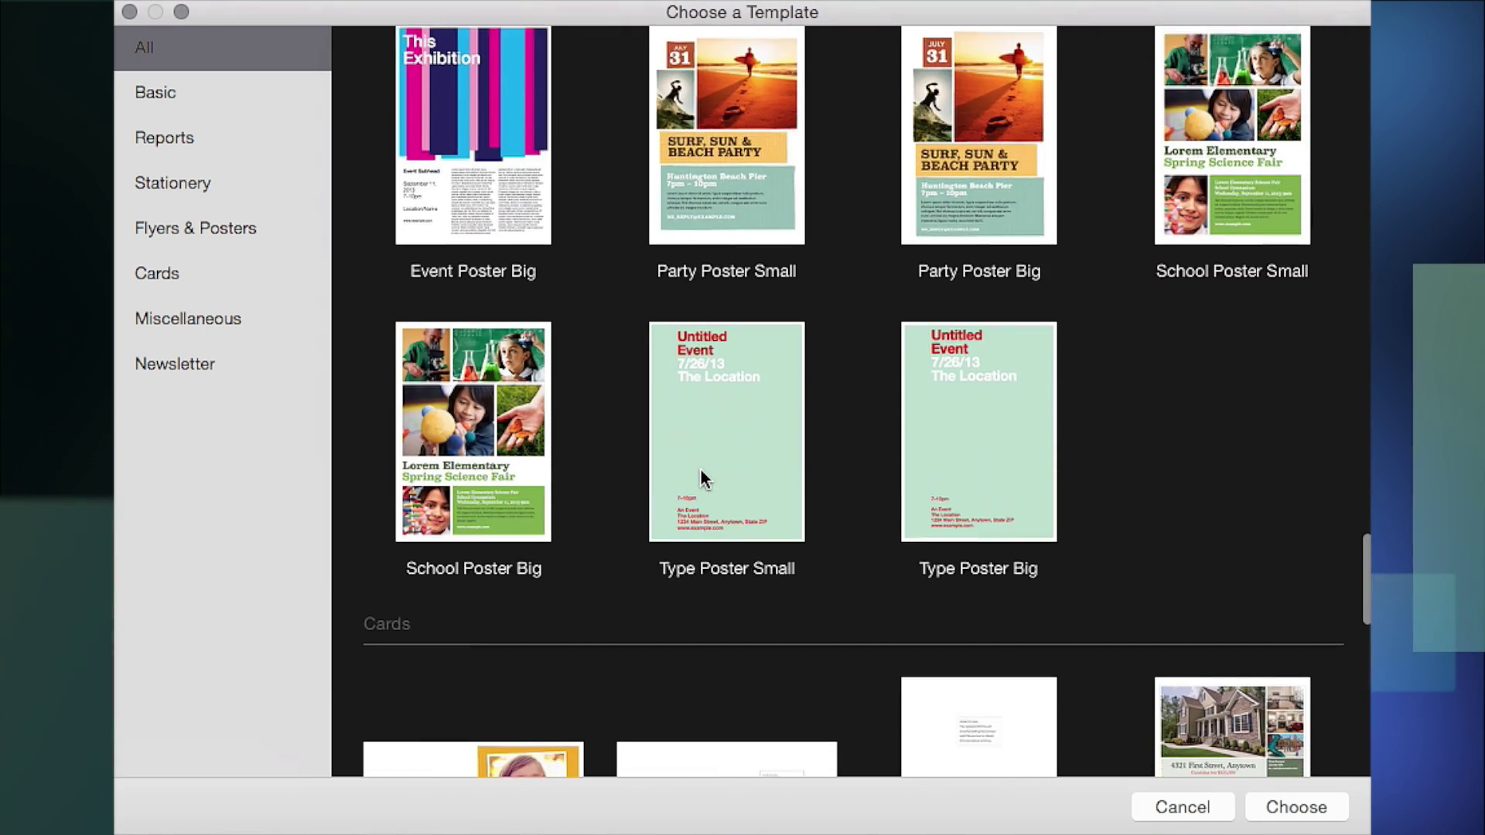
scroll(701, 470, down, 15)
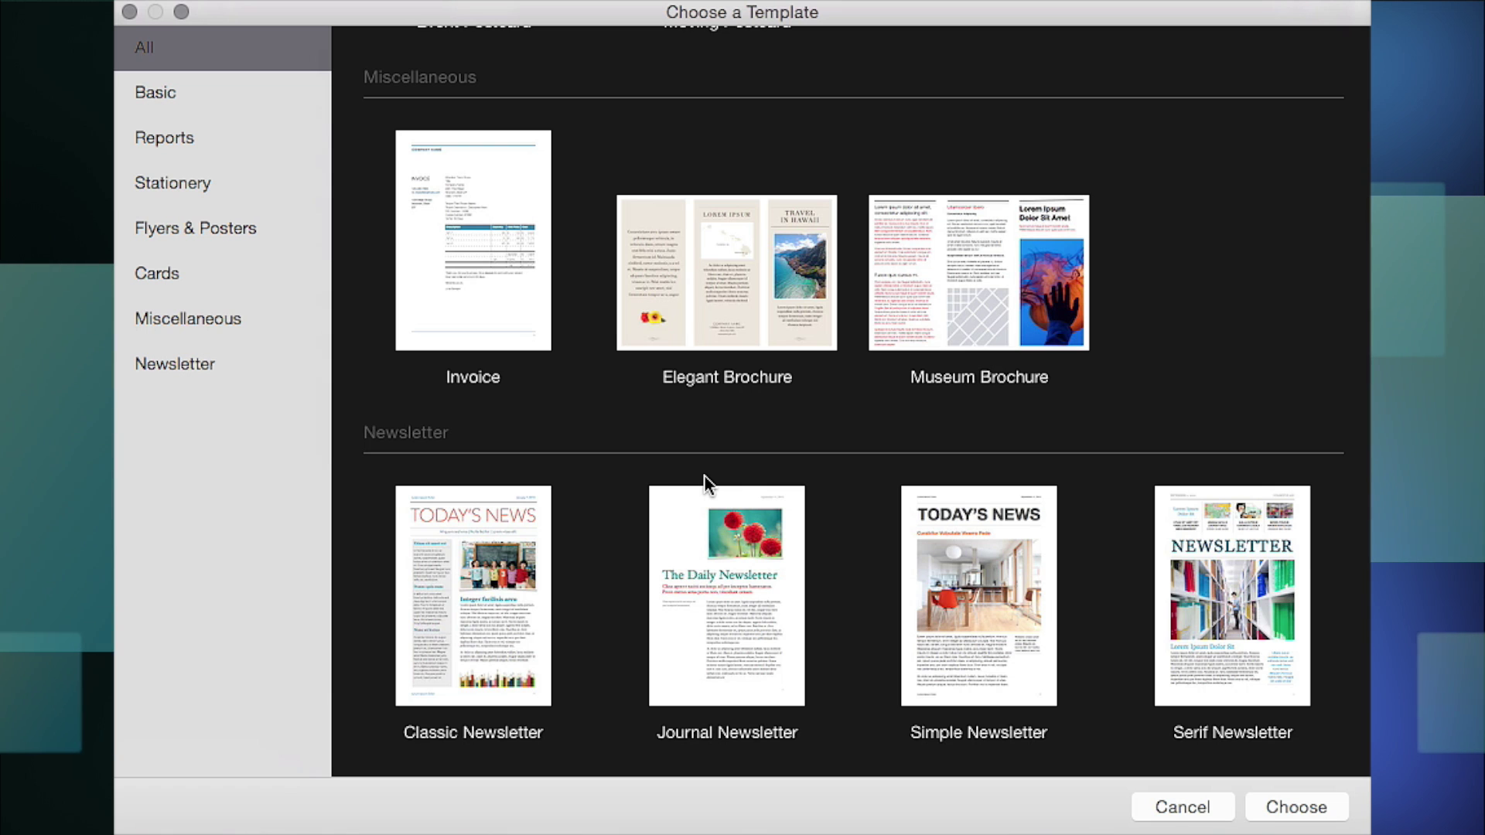
scroll(662, 507, up, 20)
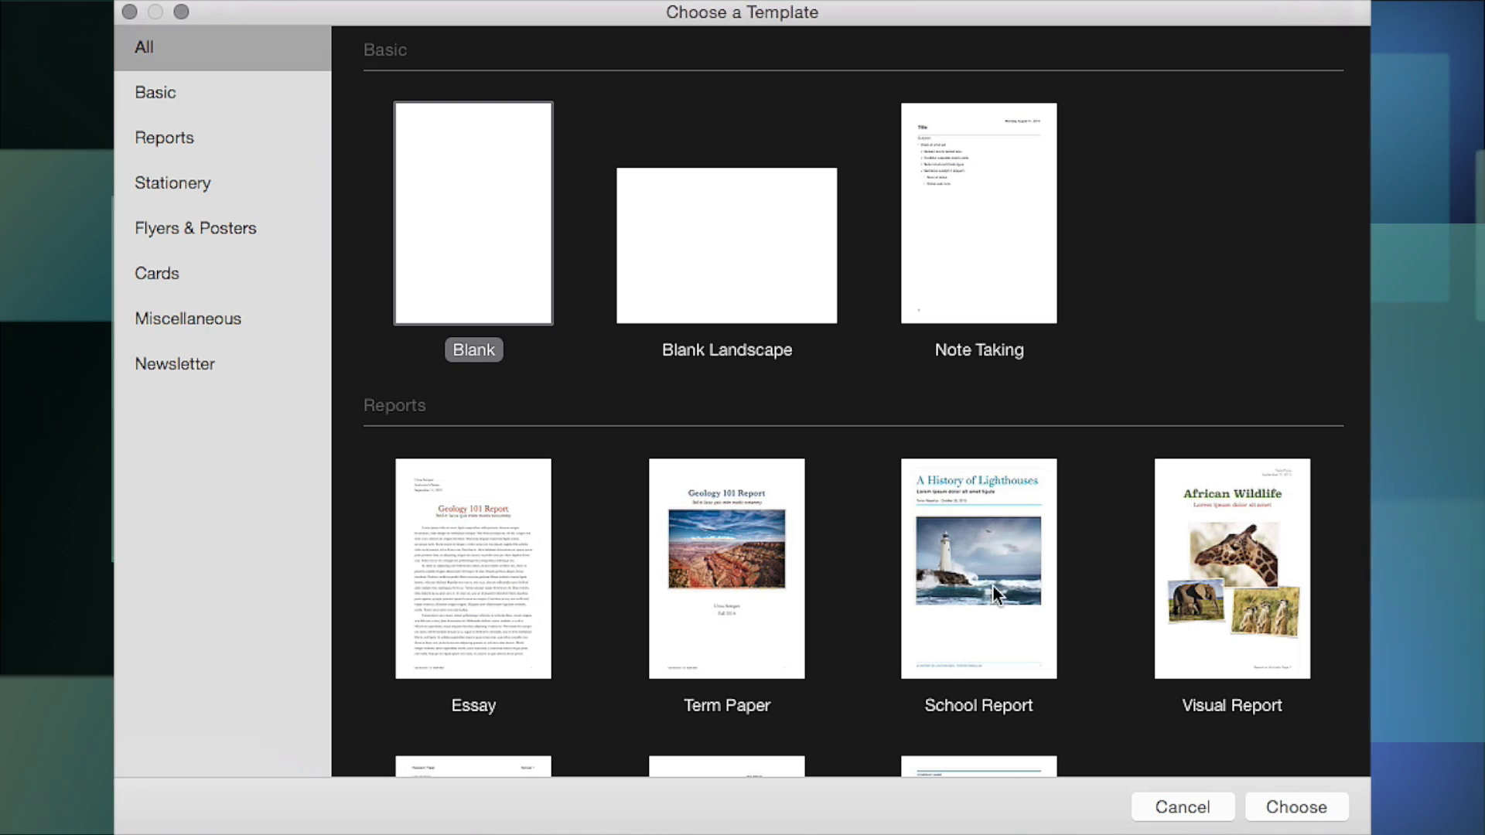
Create a new document from the Blank template
click(1290, 810)
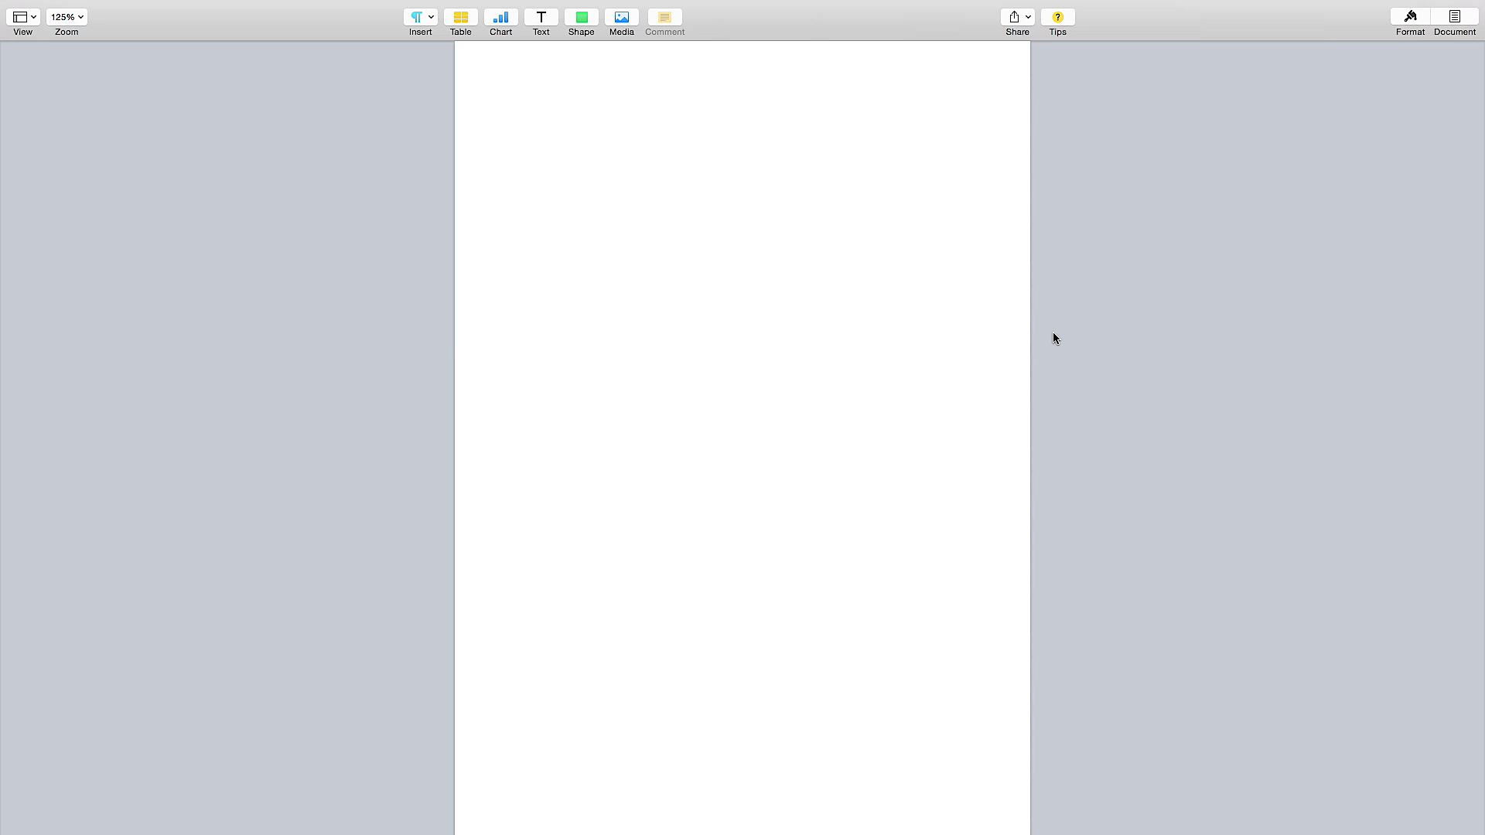
mouse_move(85, 4)
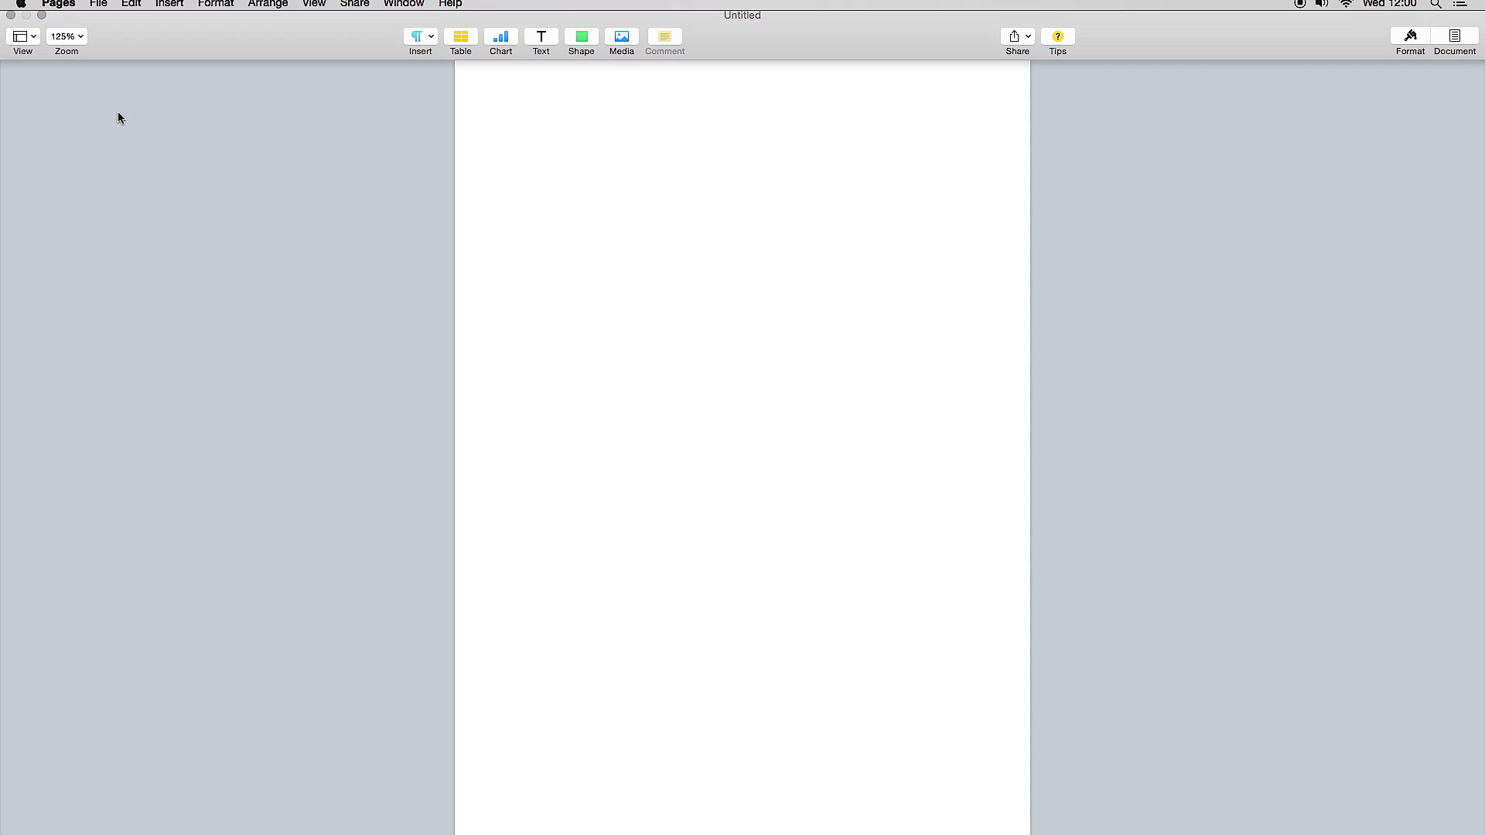
key(ctrl+super+f)
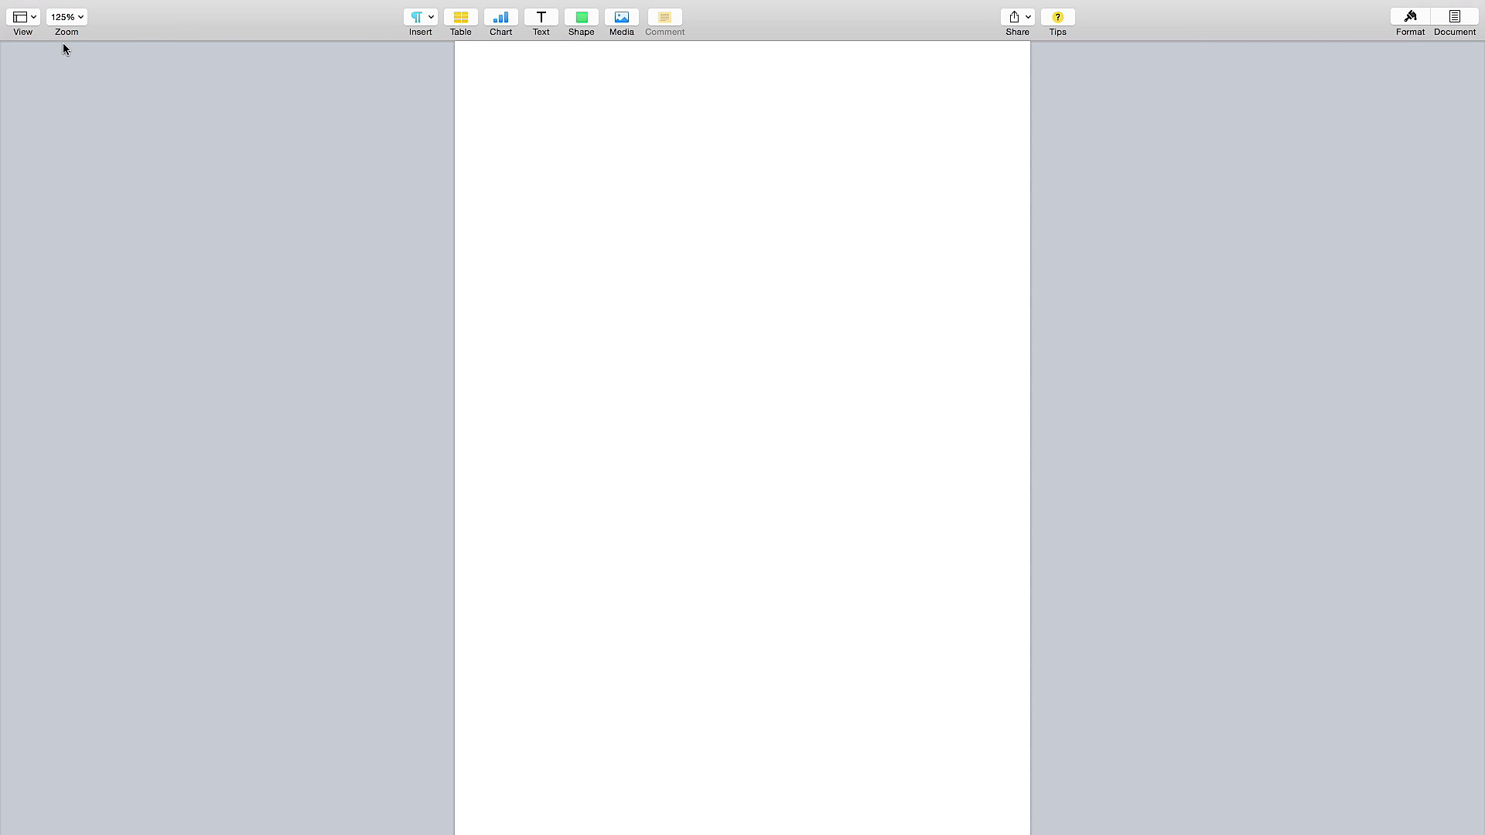
Show the page thumbnails and the comments pane beside the blank document
click(35, 16)
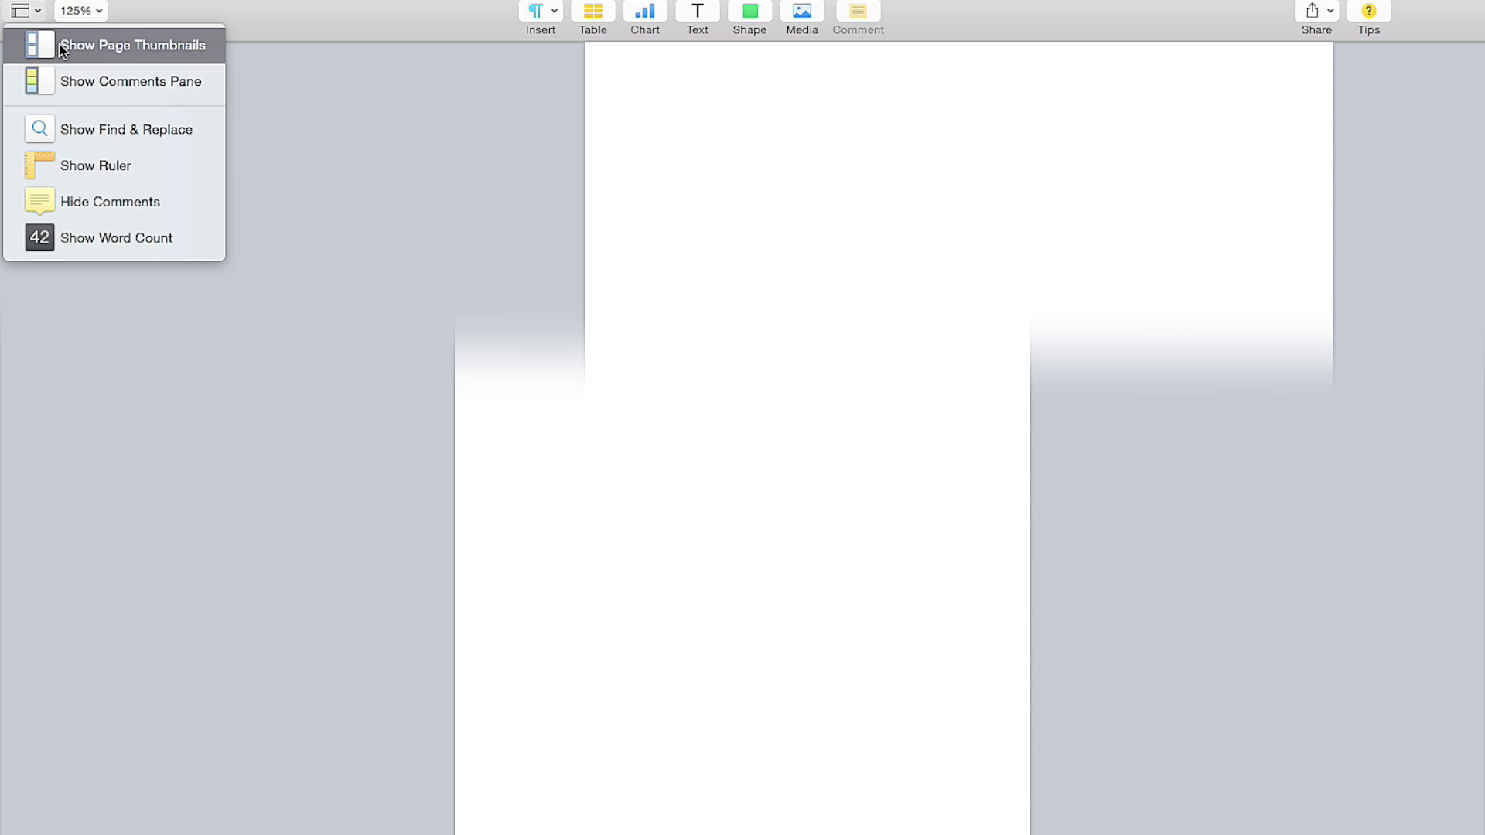
click(62, 49)
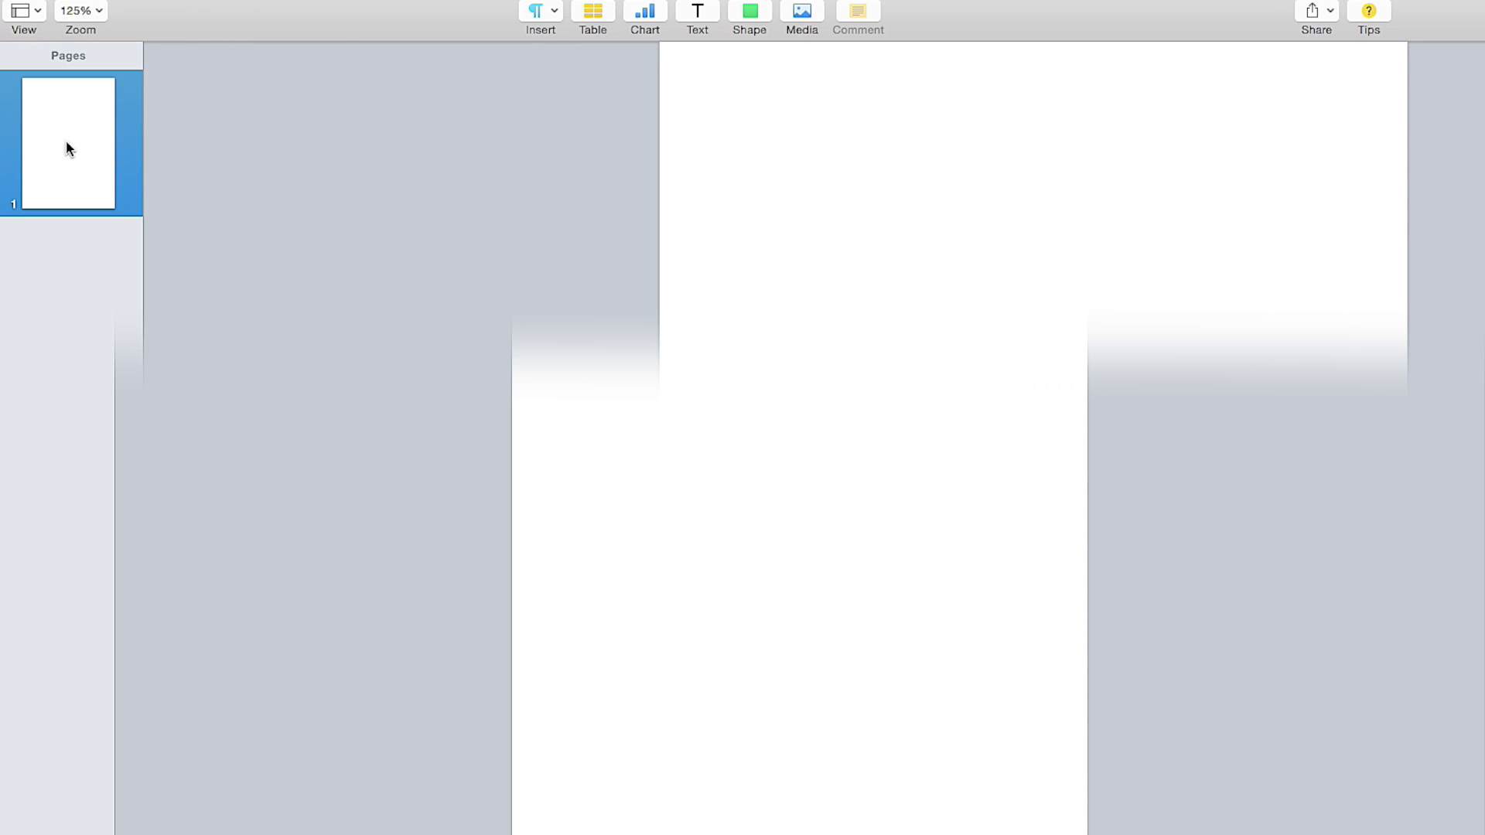
click(44, 14)
click(83, 78)
Open the Find & Replace window, view its search options, and close it without searching
click(37, 12)
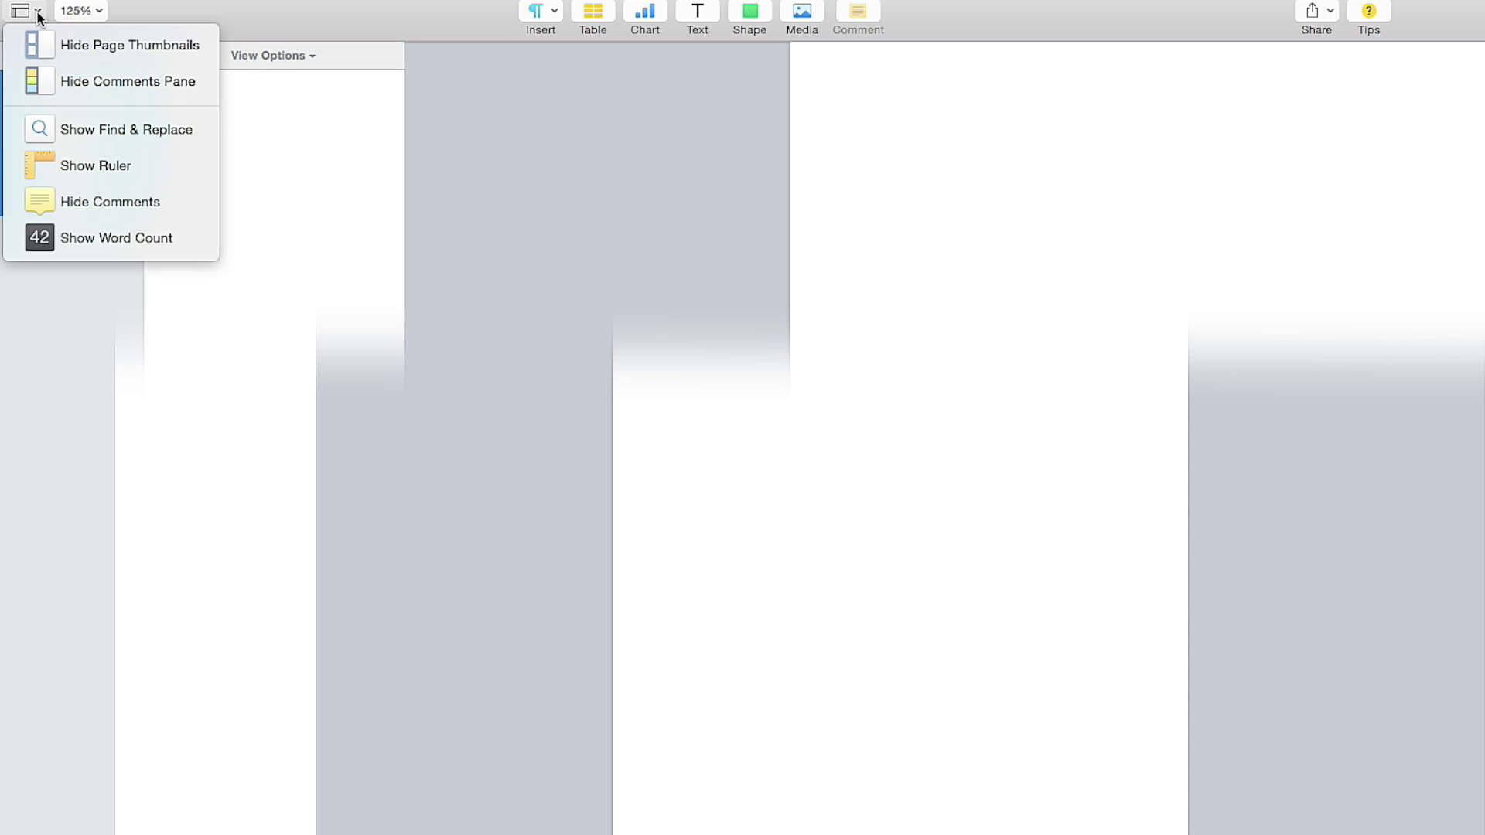
click(174, 133)
click(596, 389)
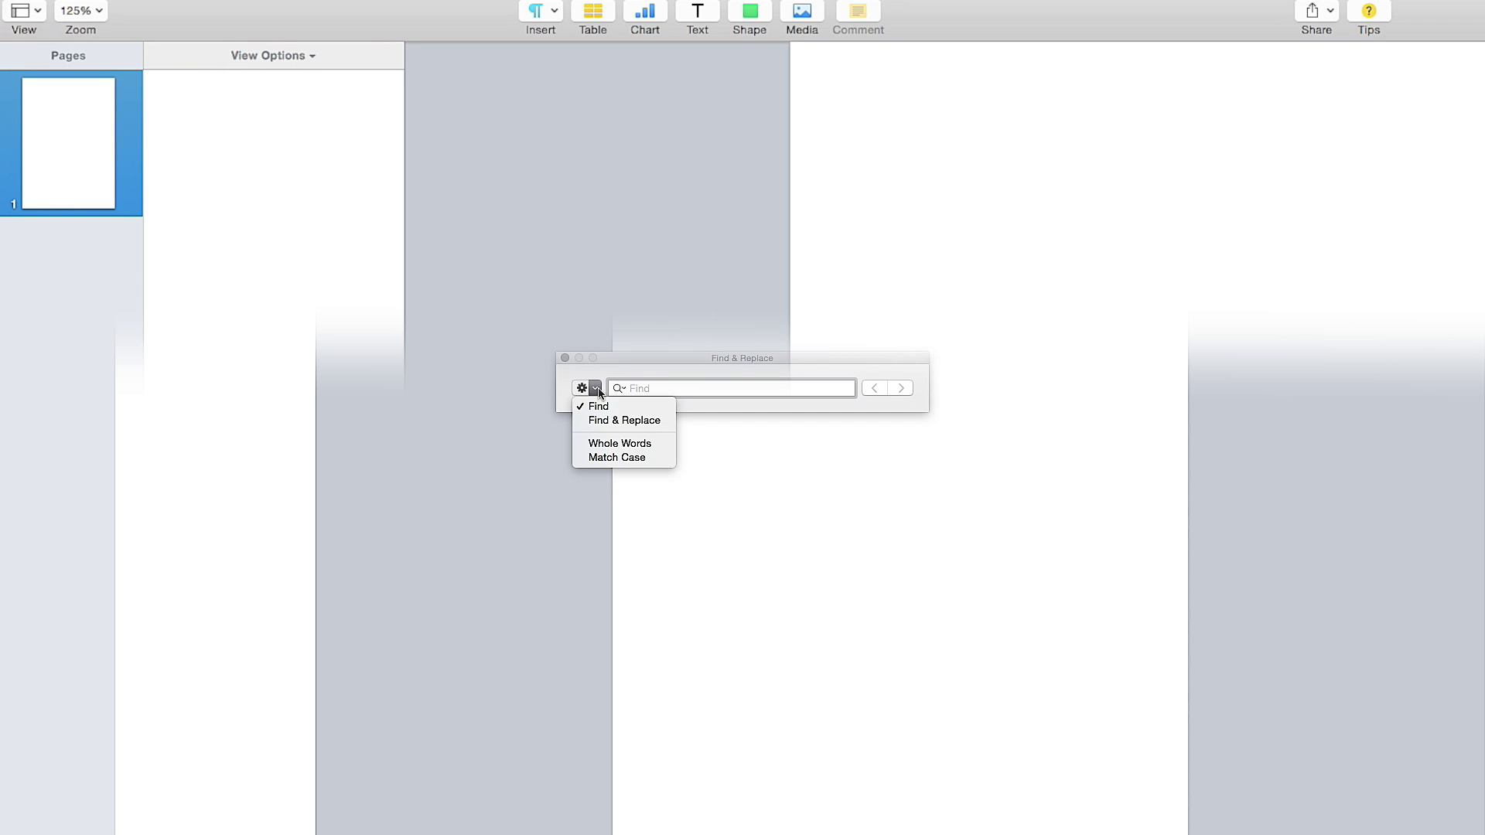
click(565, 361)
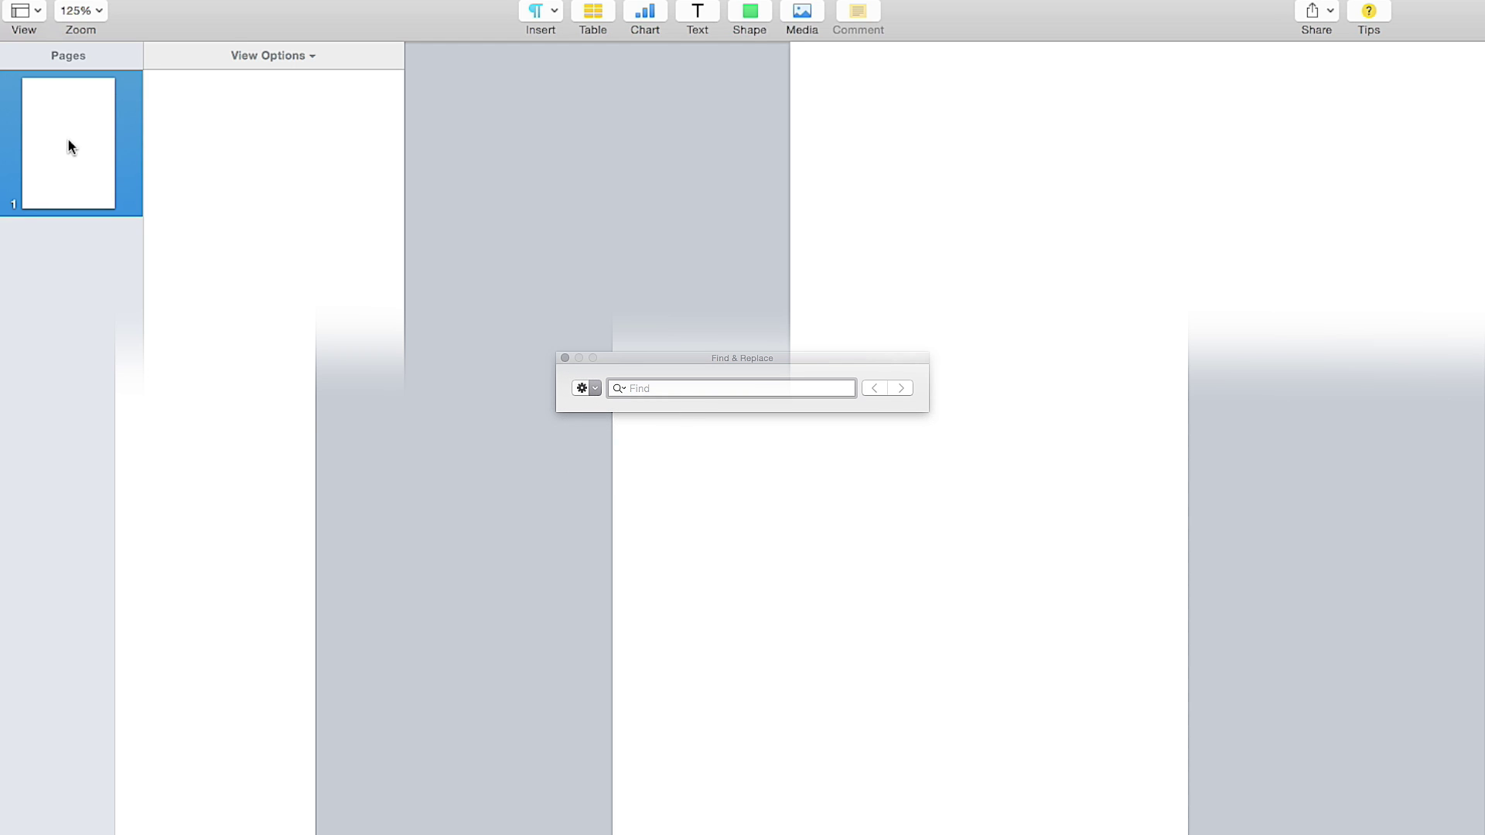
click(565, 359)
Show the ruler above the page and hide the document's comments
click(42, 7)
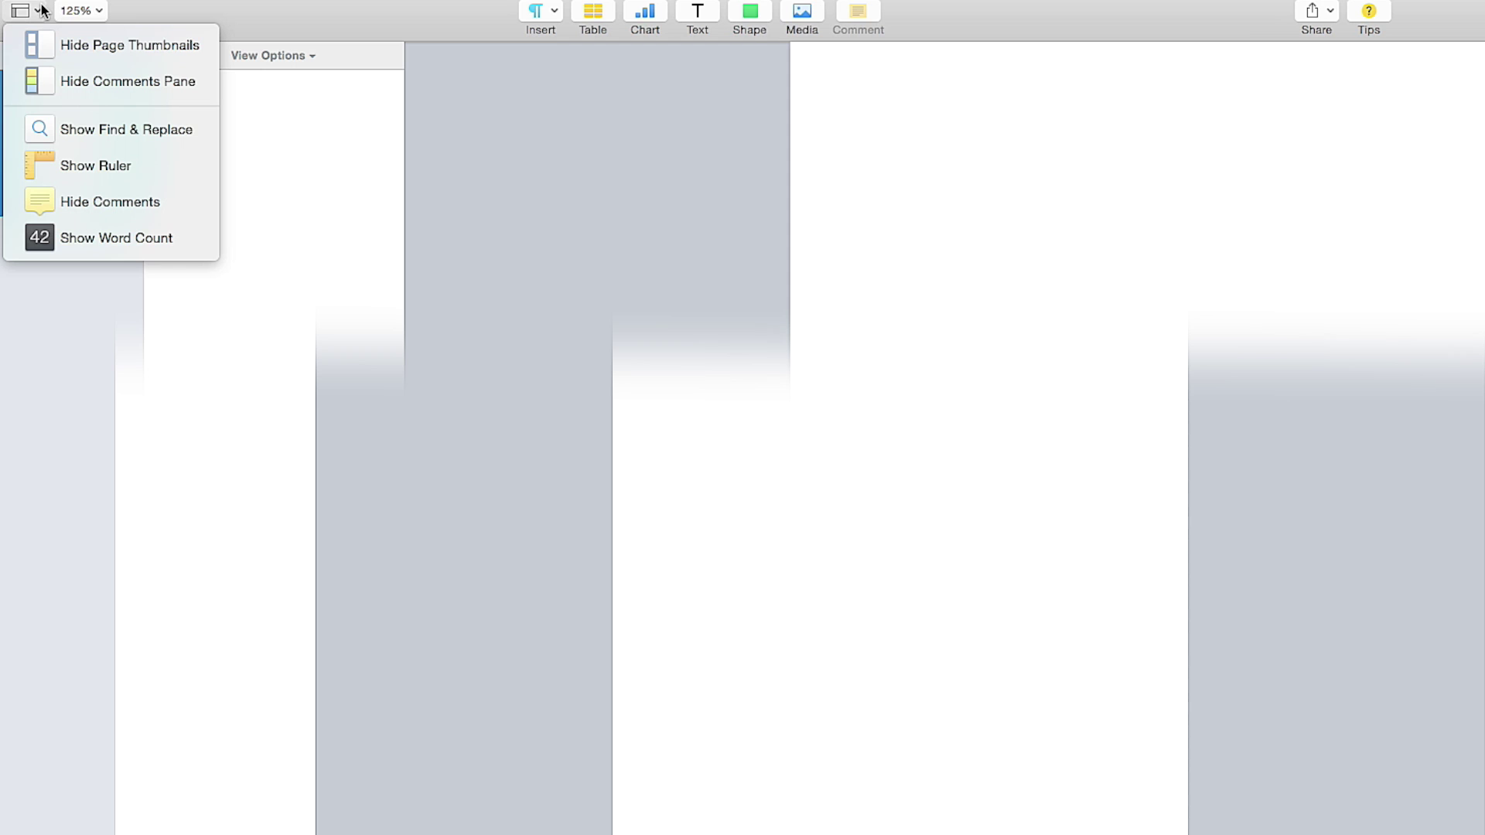
click(104, 159)
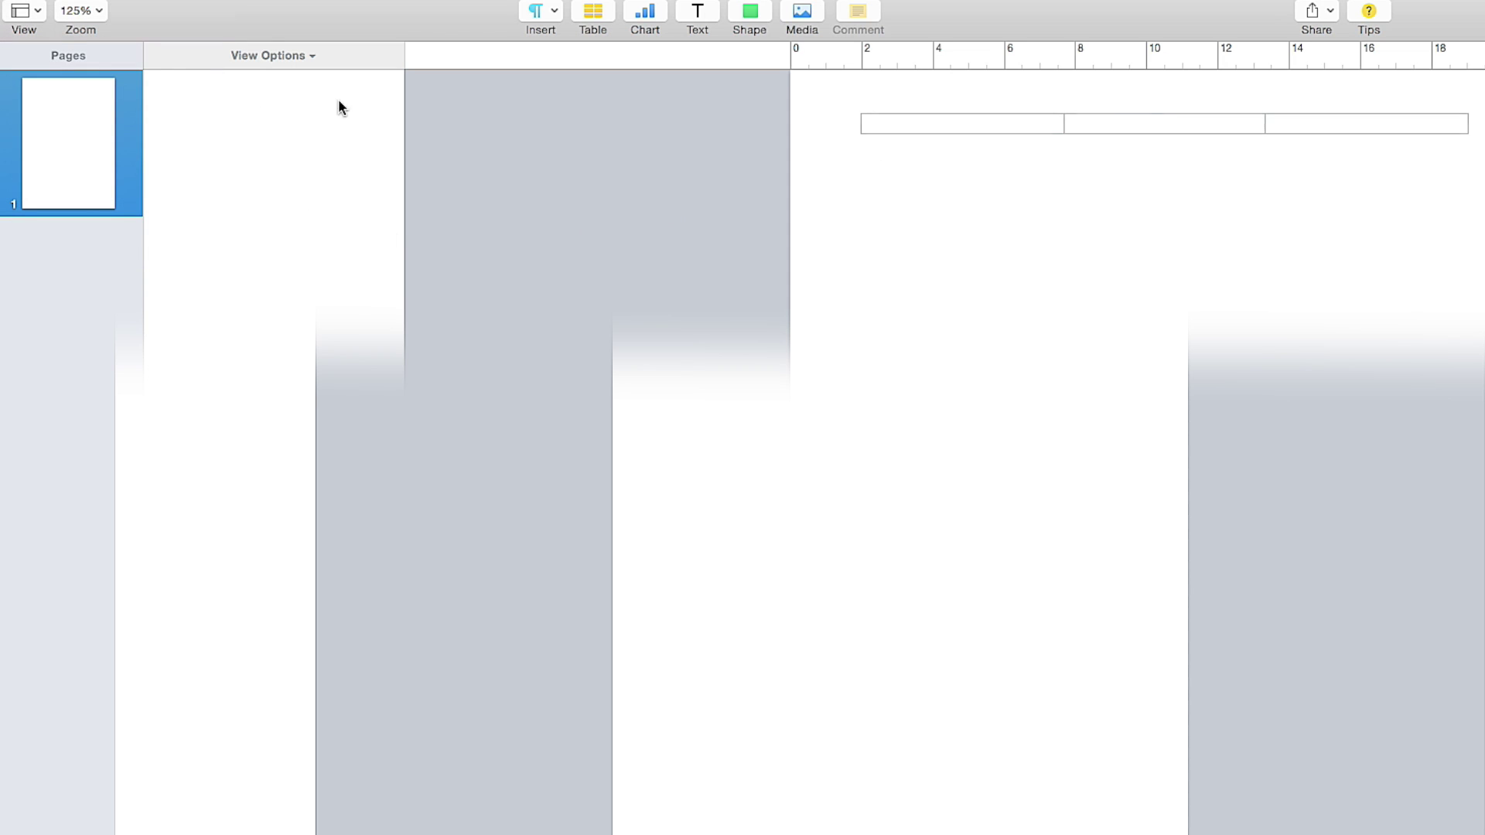
click(42, 12)
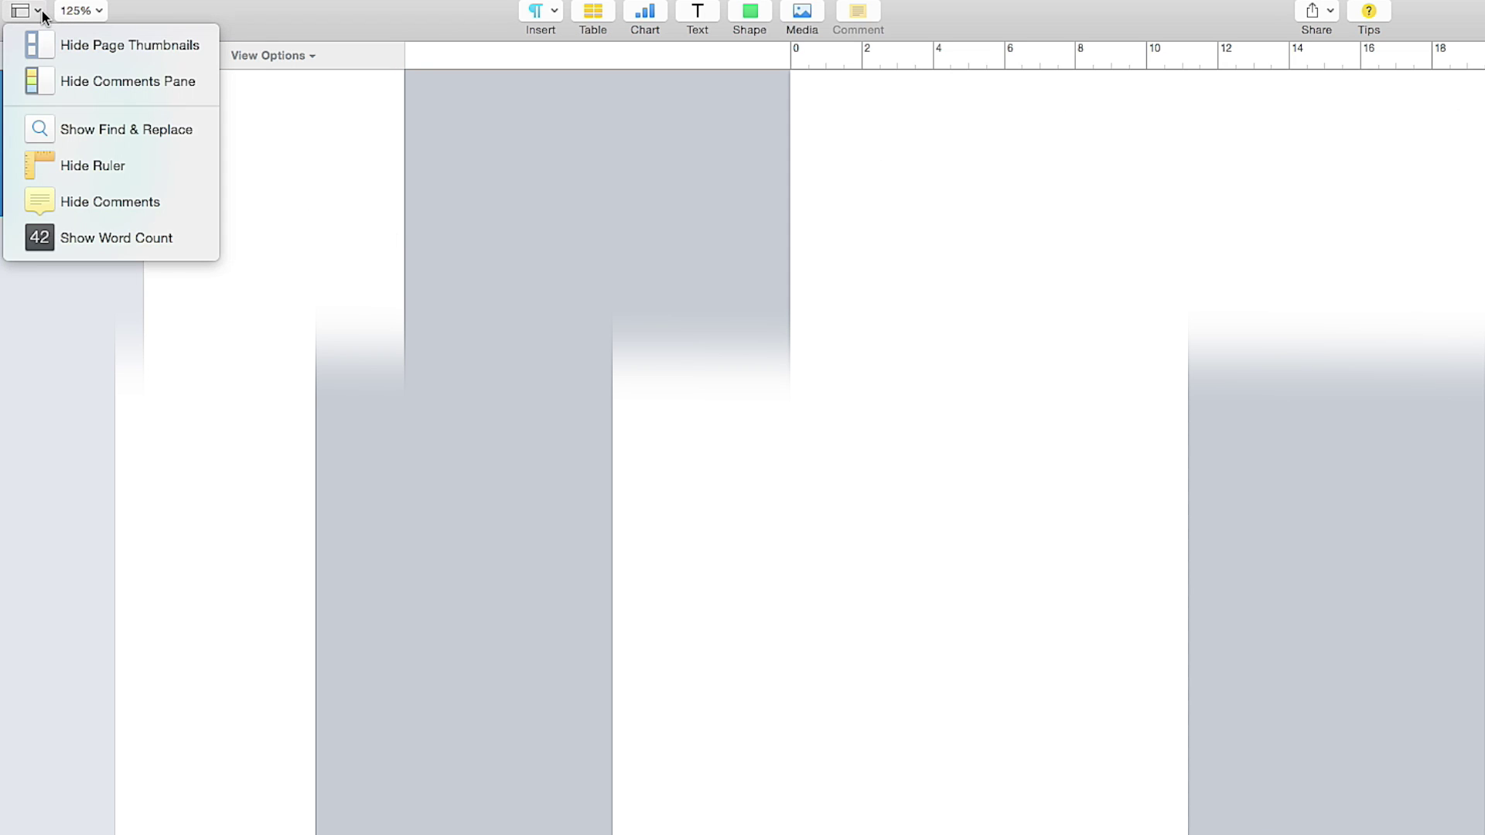
click(109, 205)
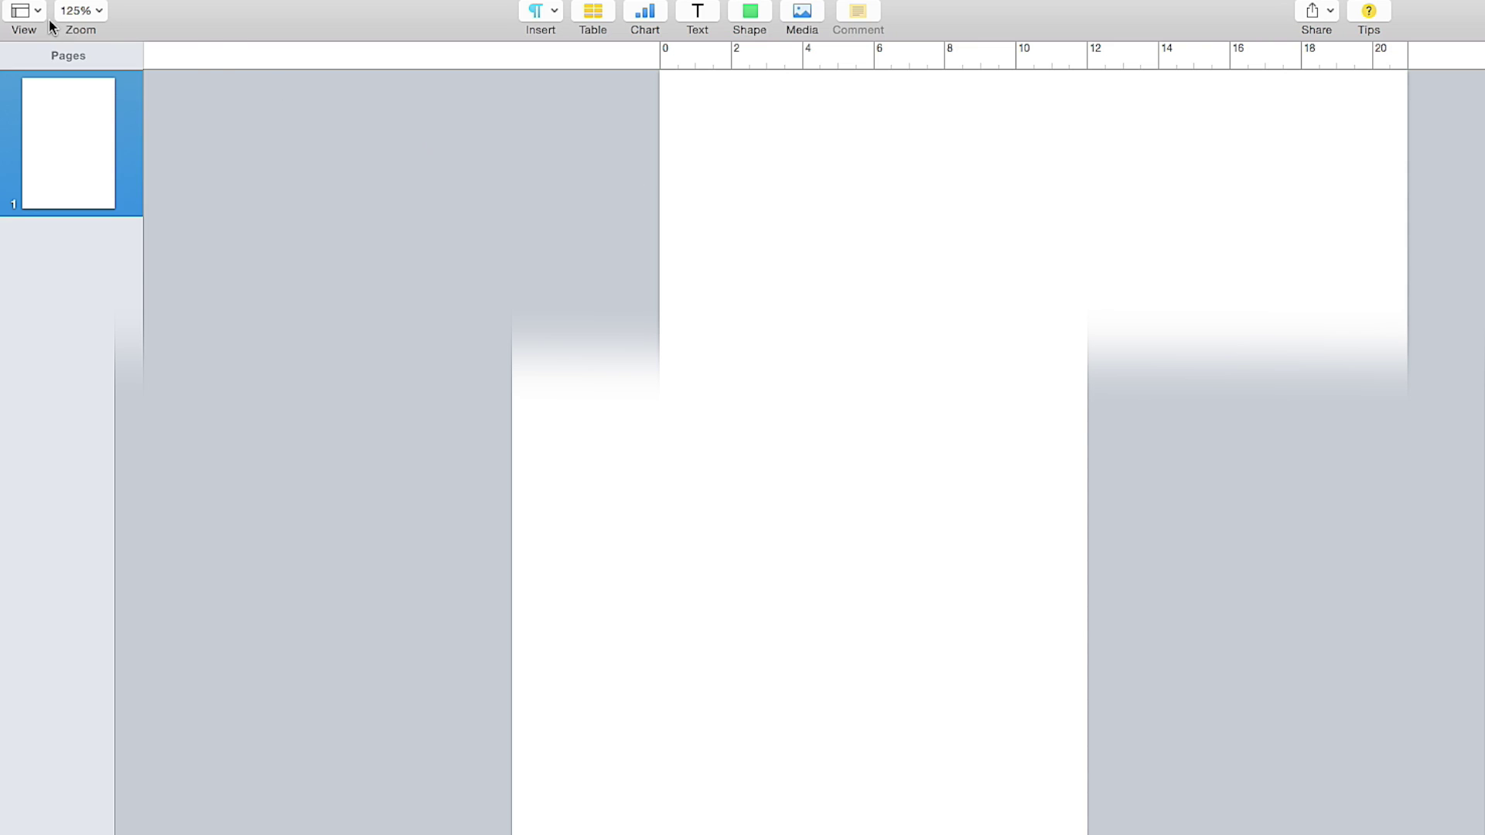
Show the word count on the document and review its character, paragraph and page options, keeping words selected
click(43, 16)
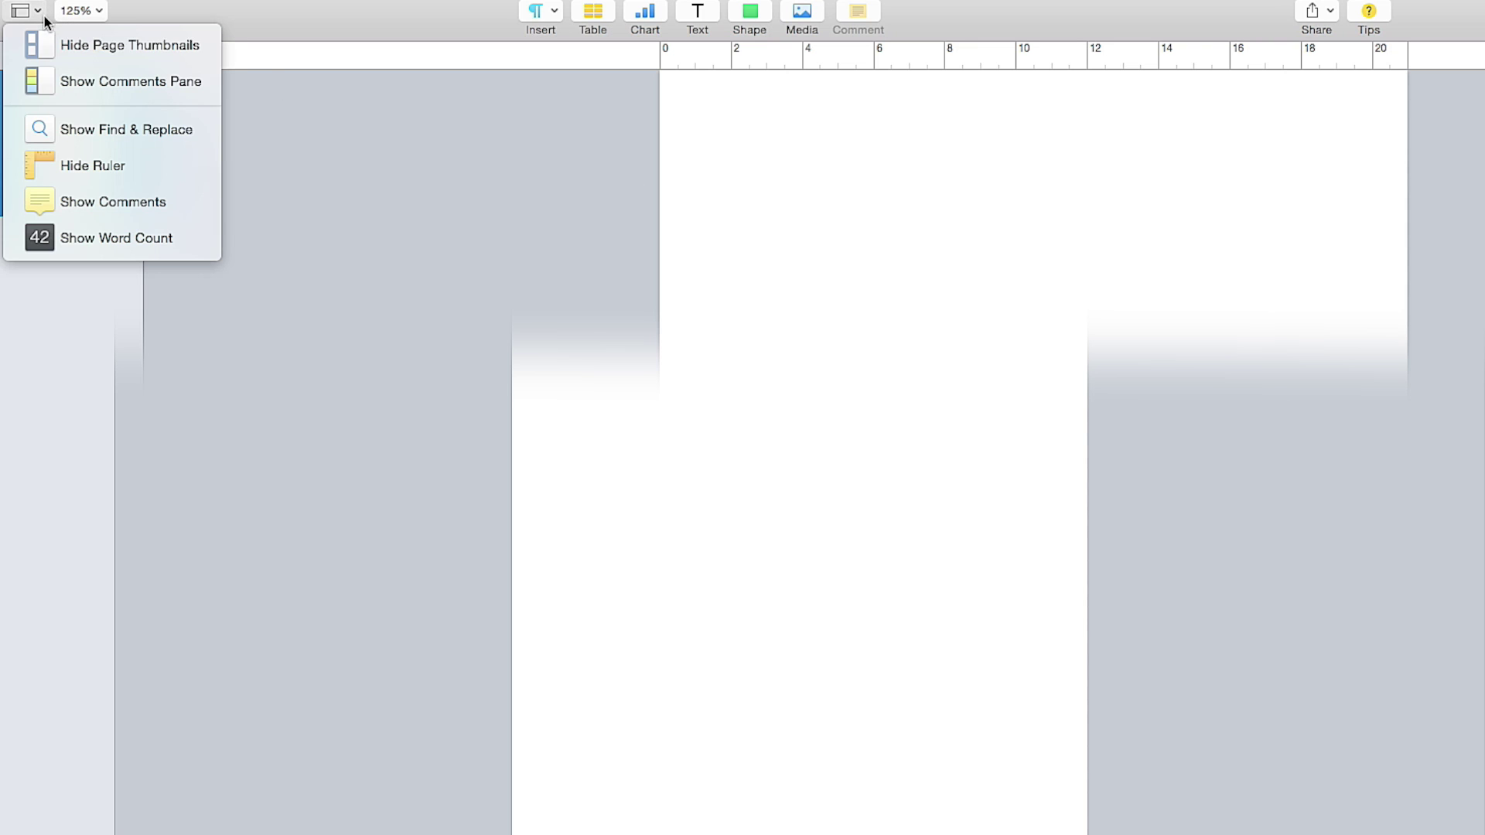
click(117, 247)
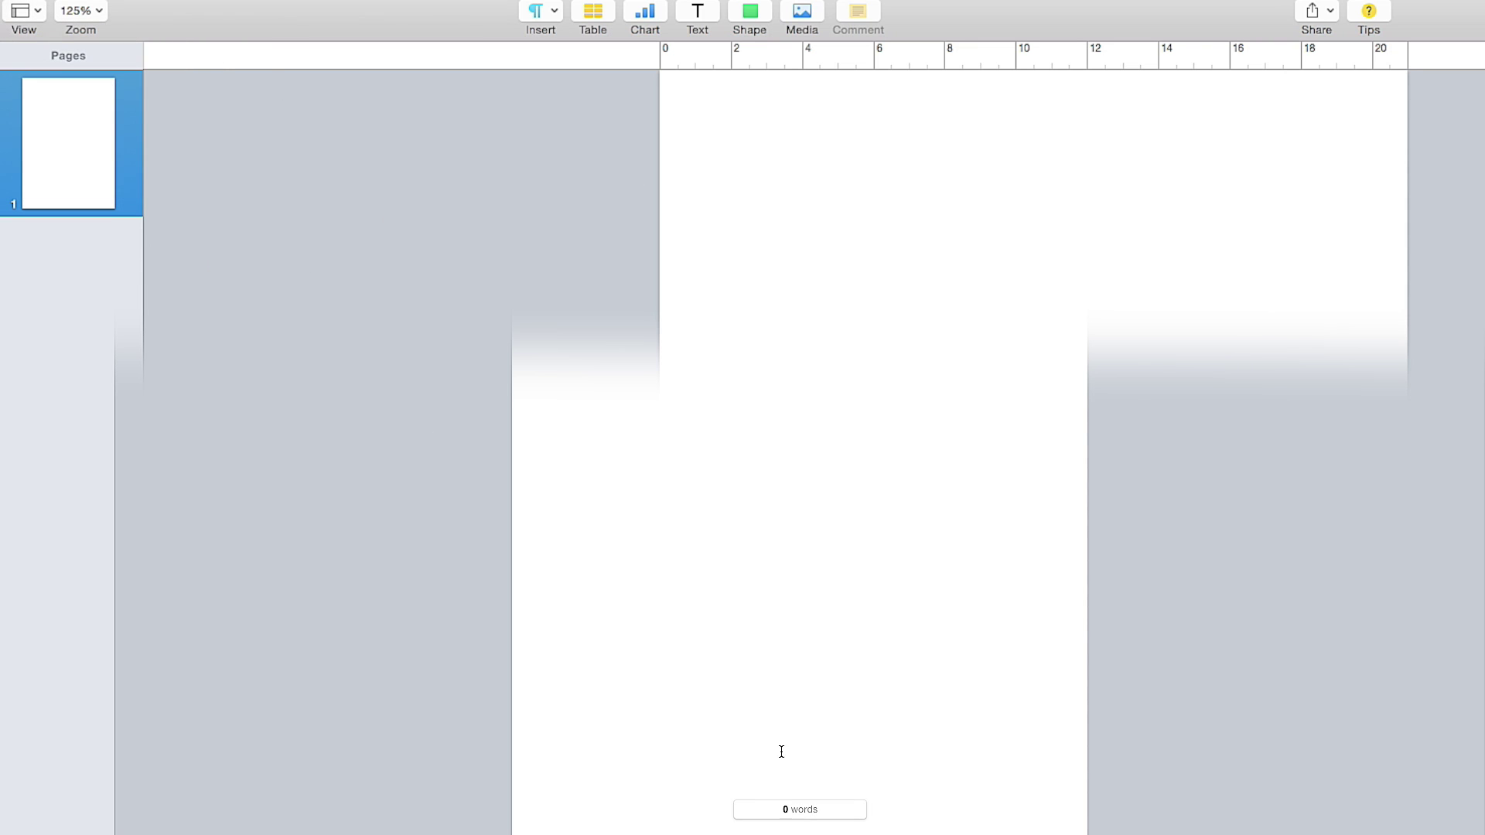
click(860, 809)
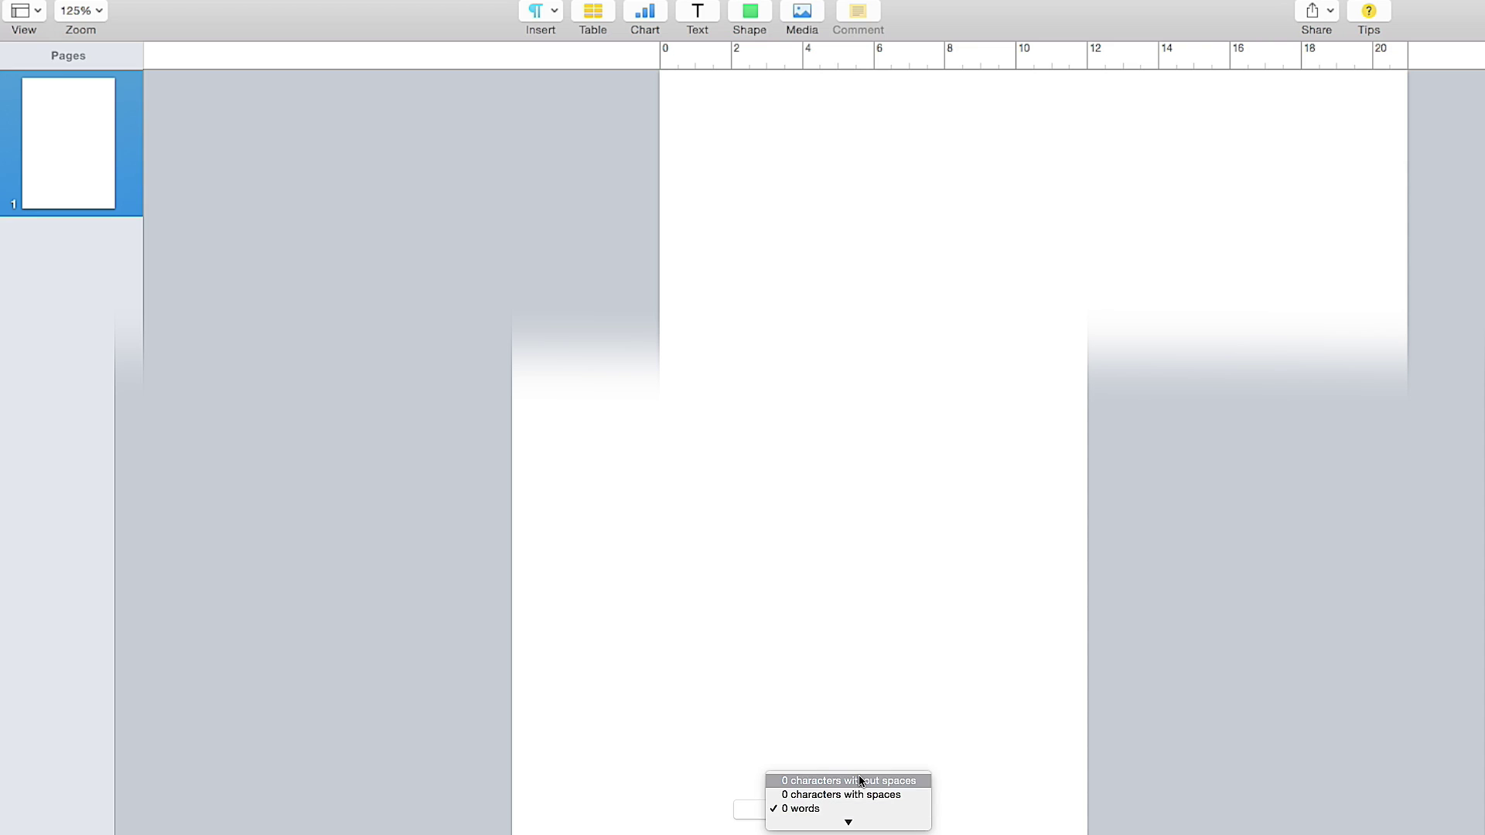
click(841, 752)
click(858, 811)
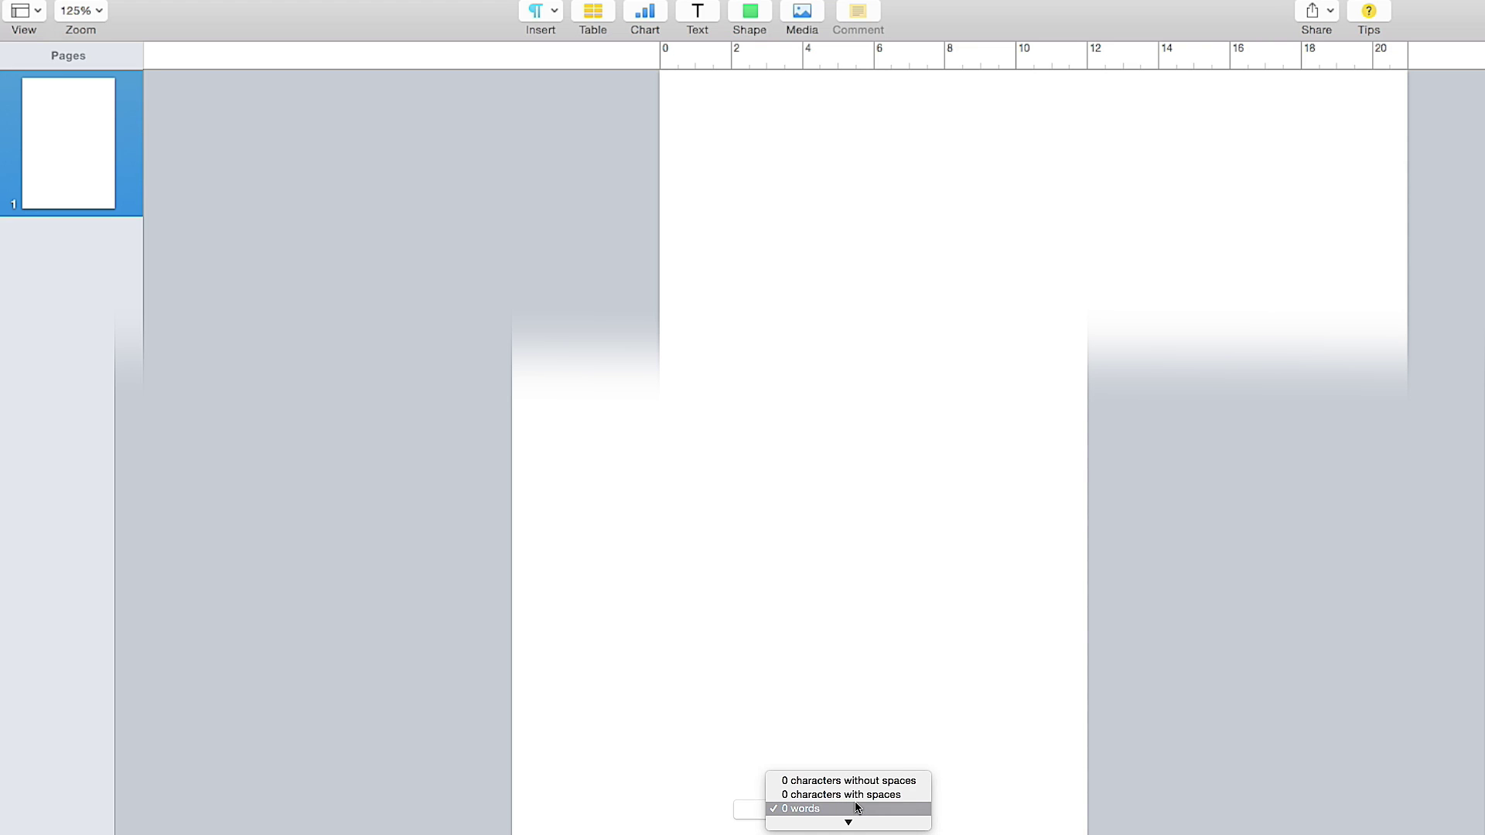
mouse_move(849, 823)
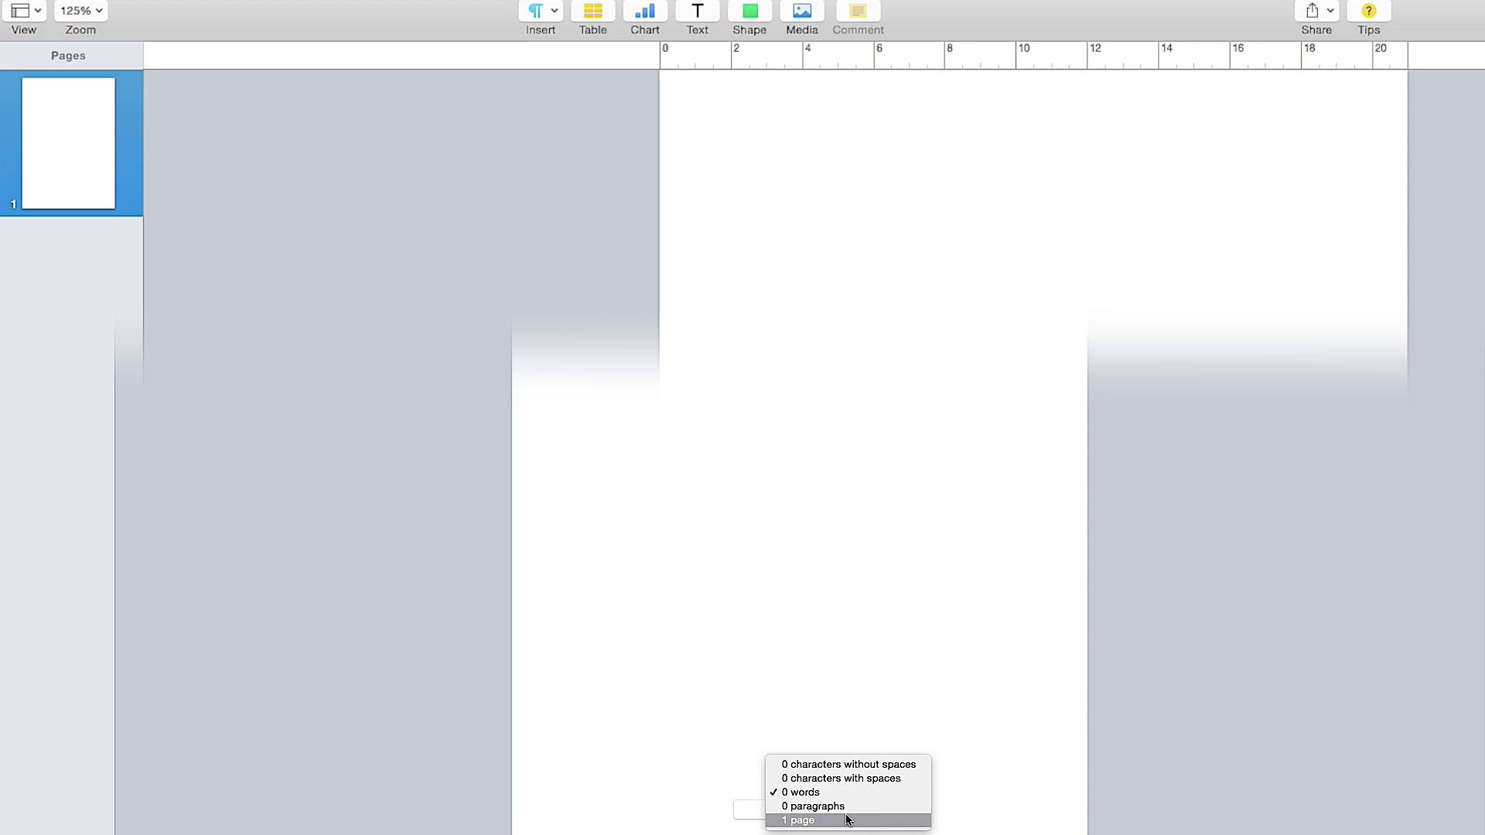
click(684, 789)
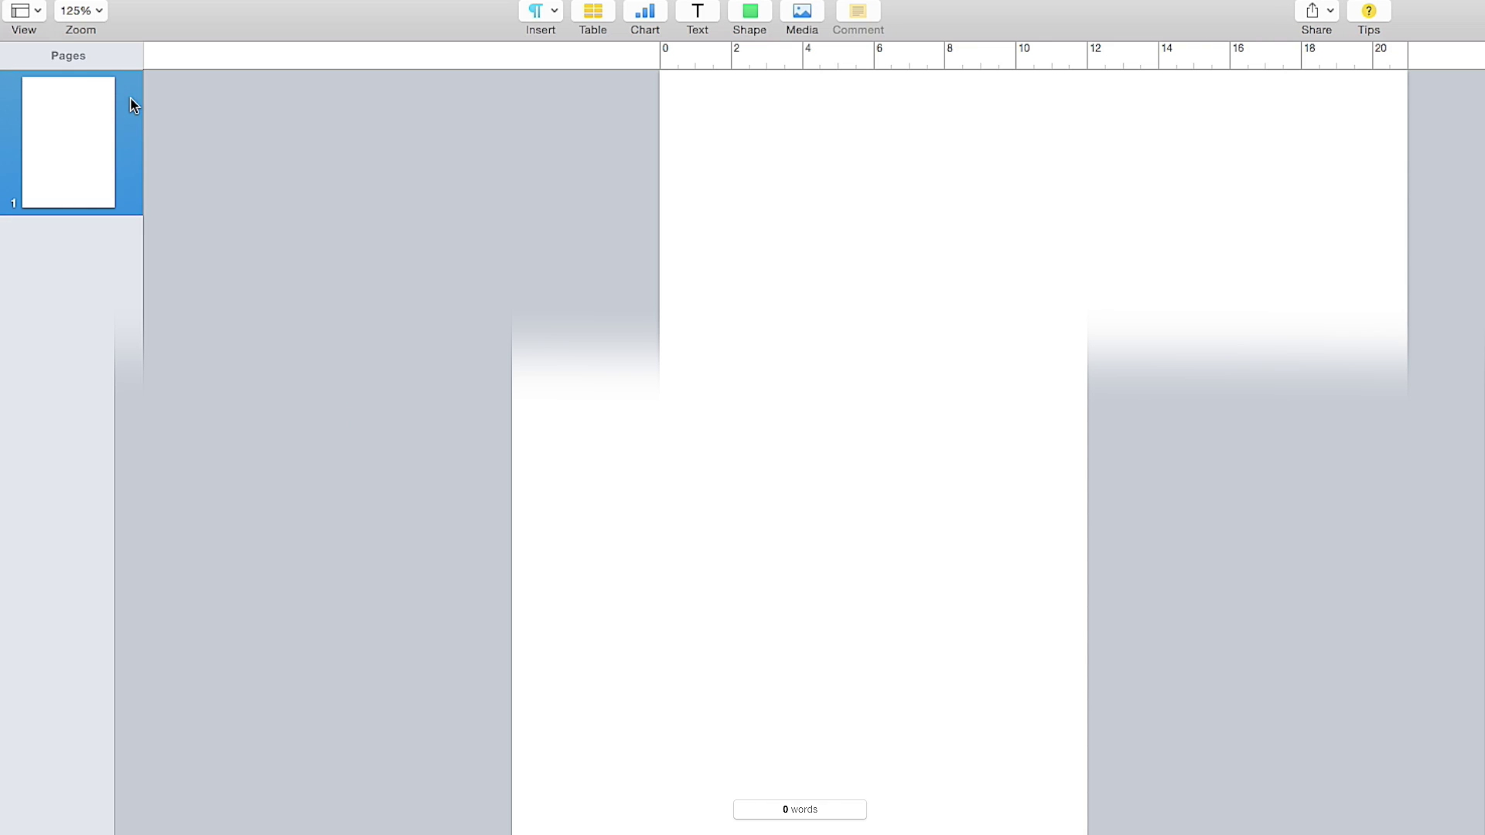
Hide the page thumbnails
click(39, 11)
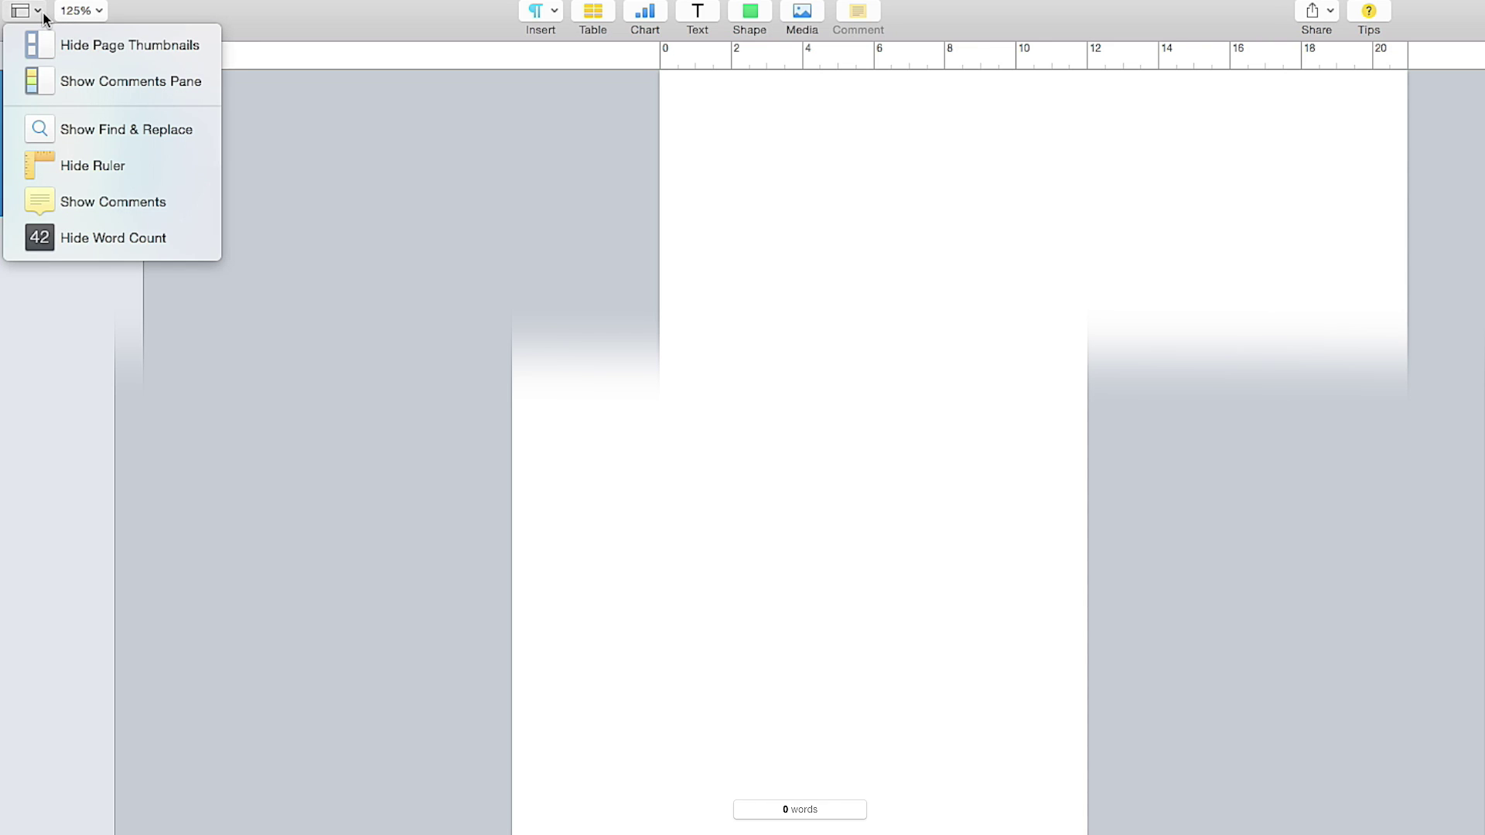
click(62, 43)
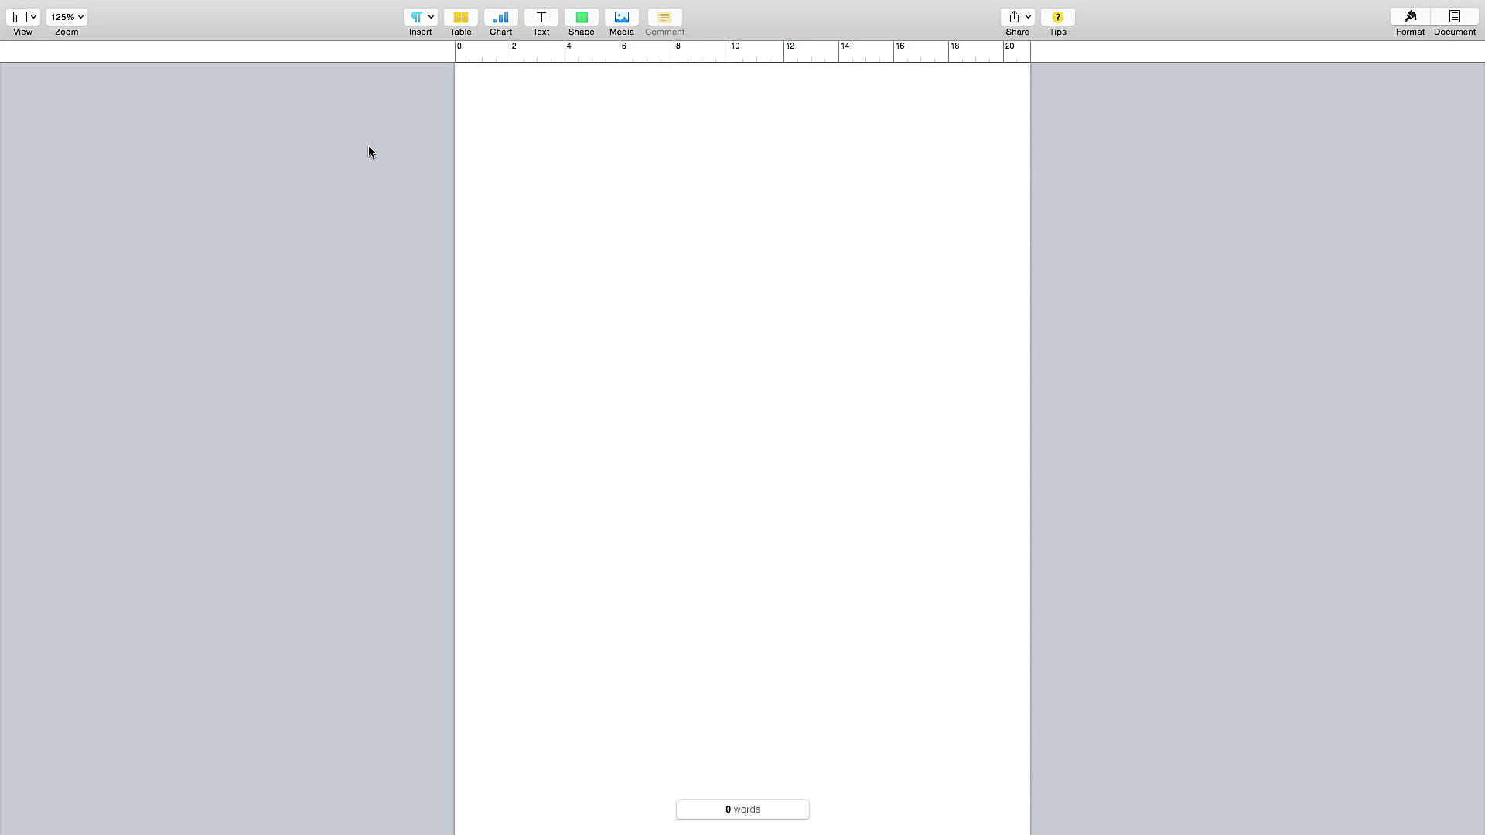
Review the available zoom levels and the insertable breaks, page numbers, footnotes and links without choosing any
click(81, 19)
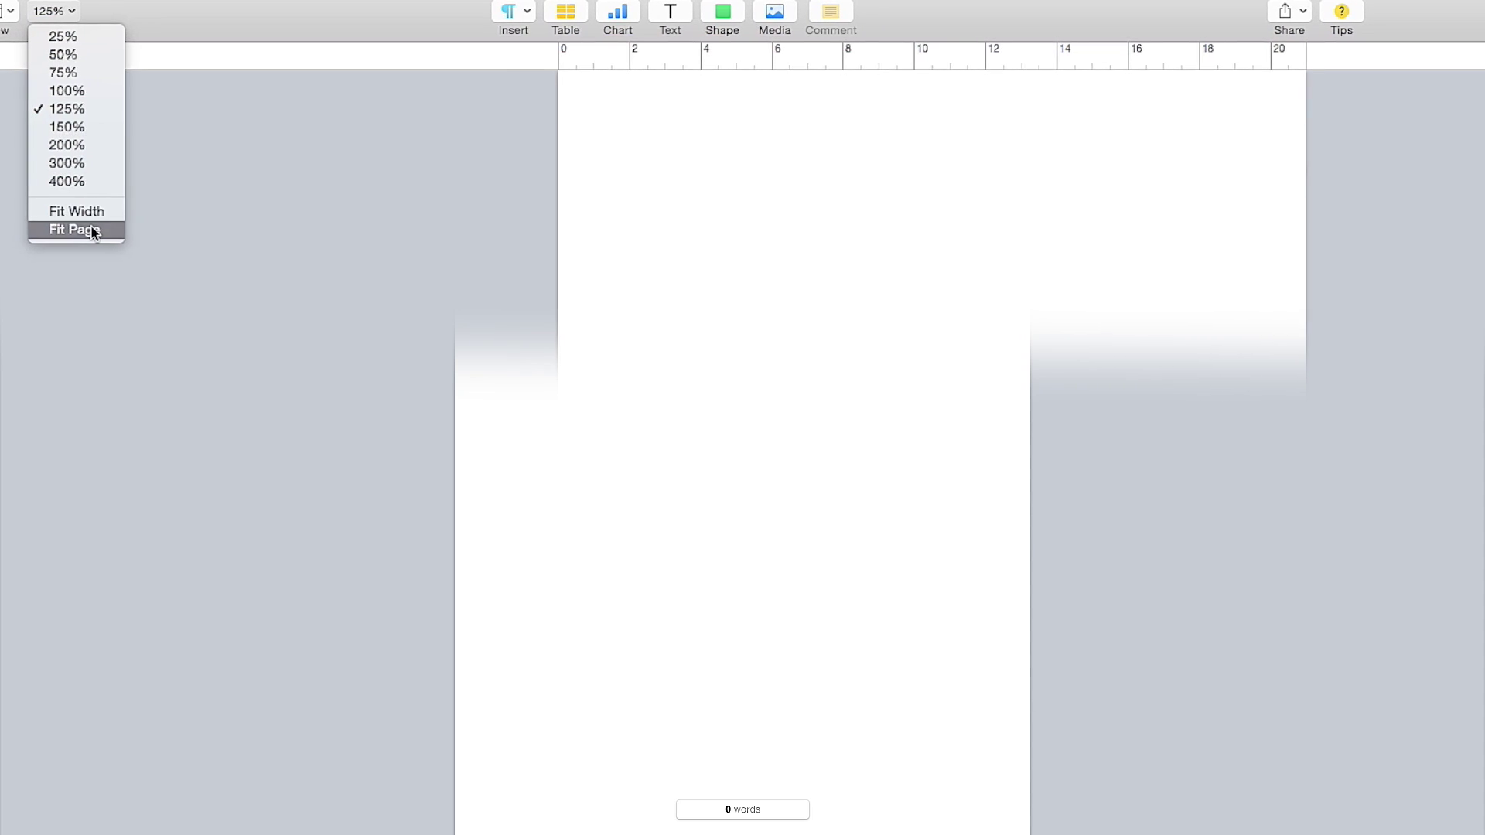
click(310, 257)
click(521, 15)
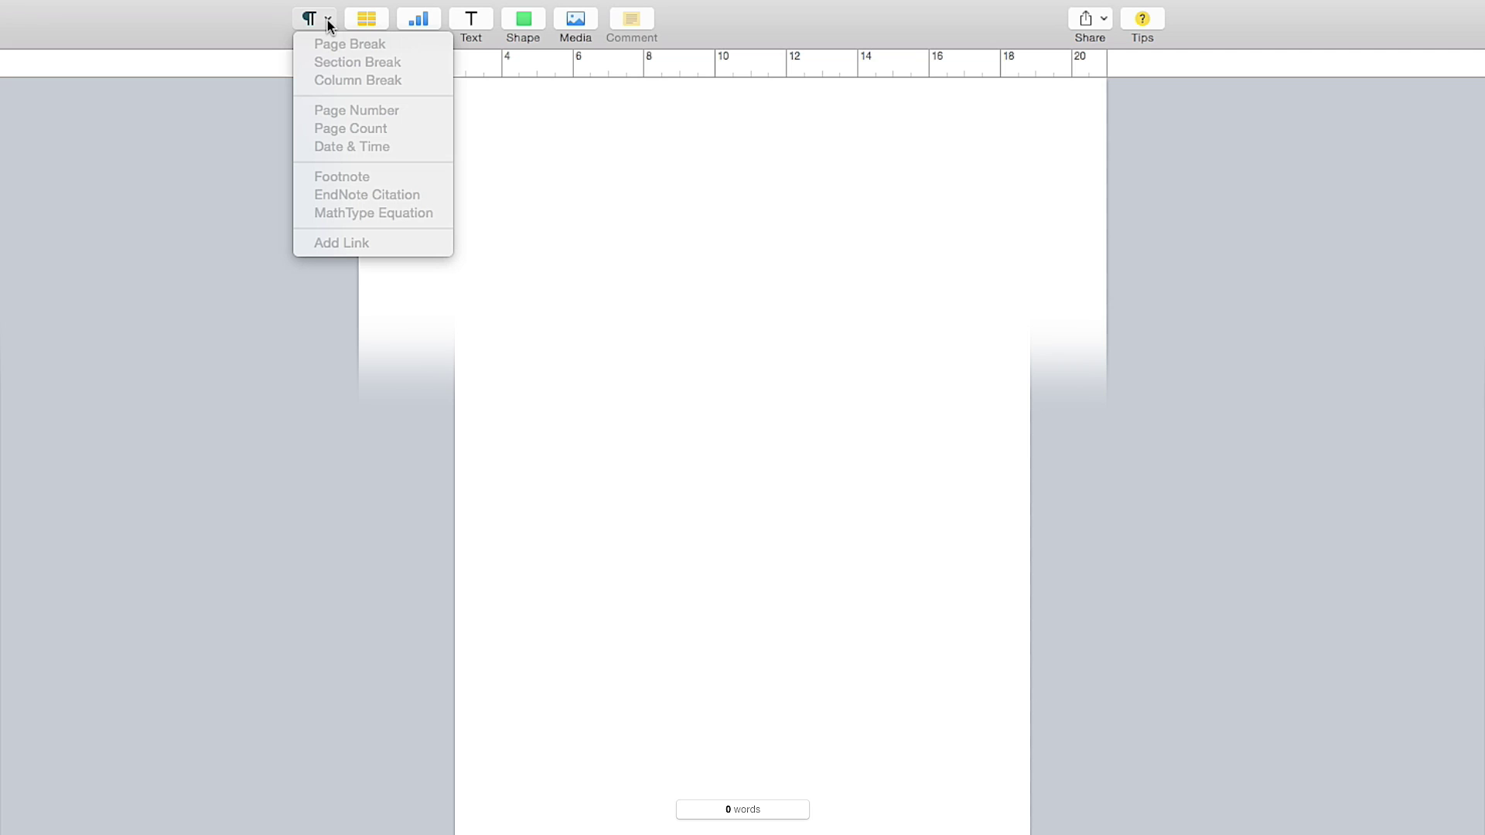
click(365, 19)
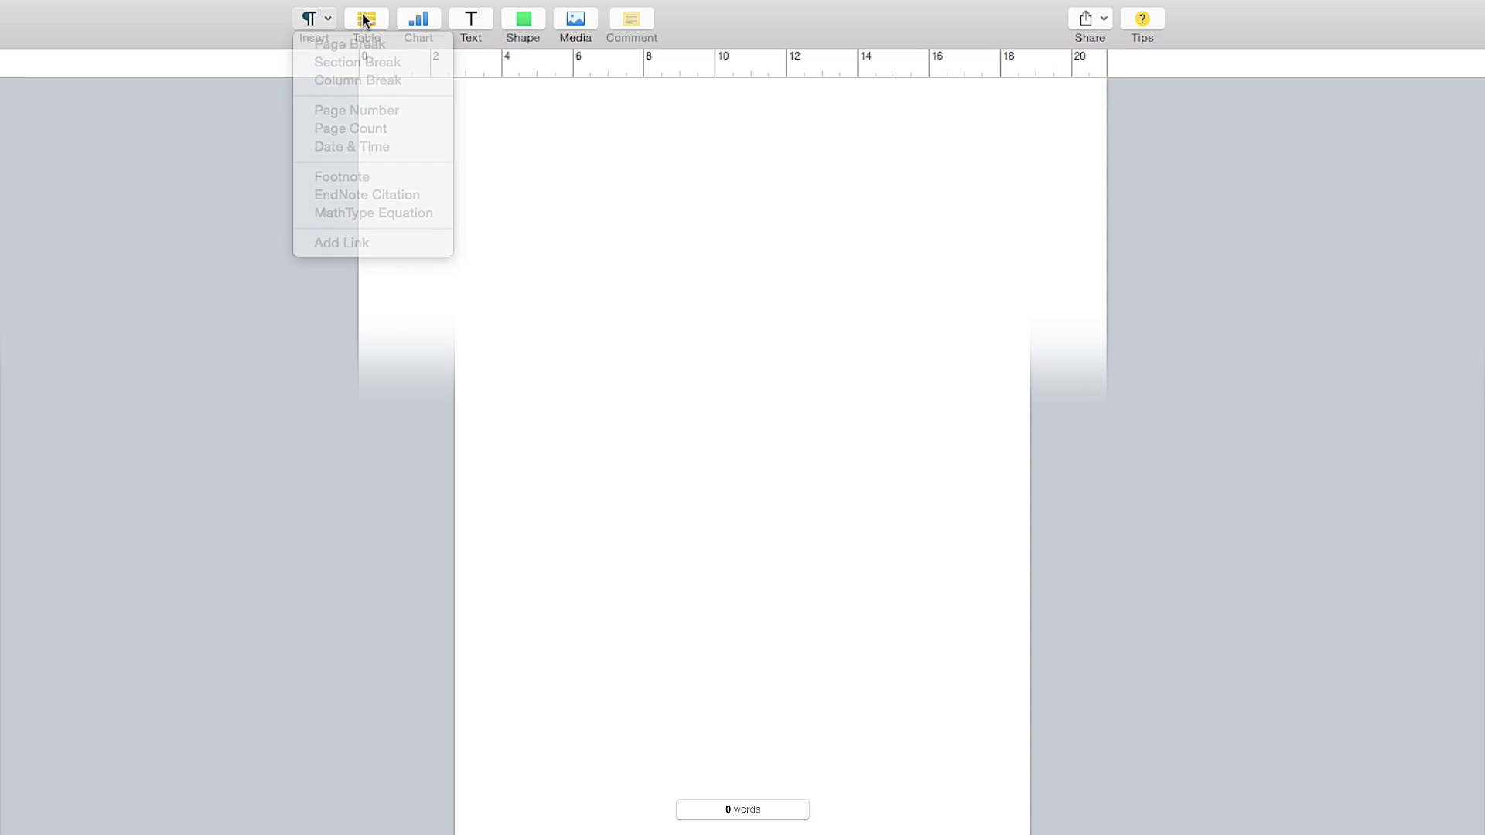
Browse the table styles and insert a table with a blue header column on the page
click(366, 20)
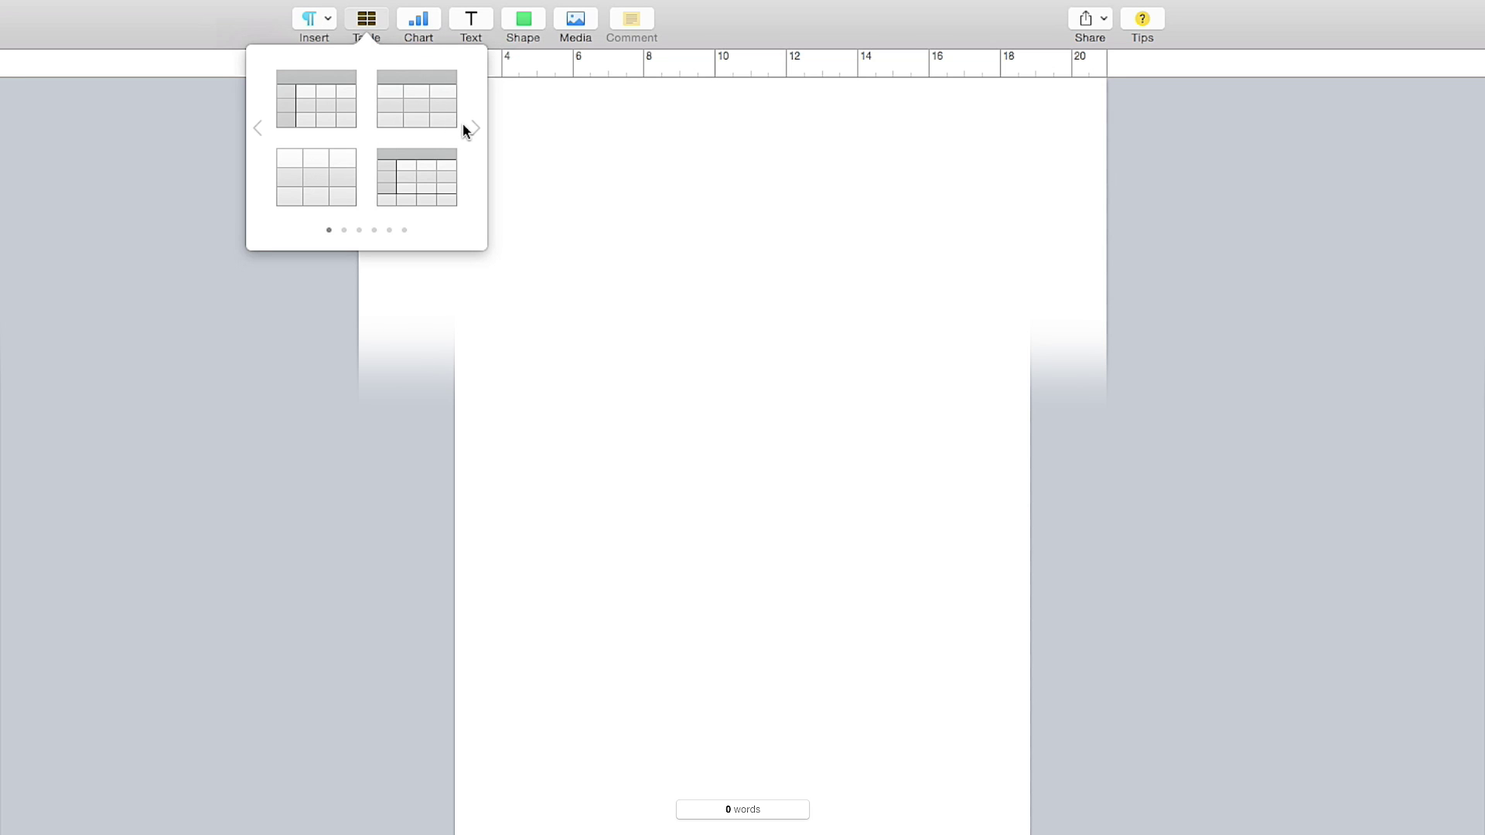
click(468, 125)
click(467, 125)
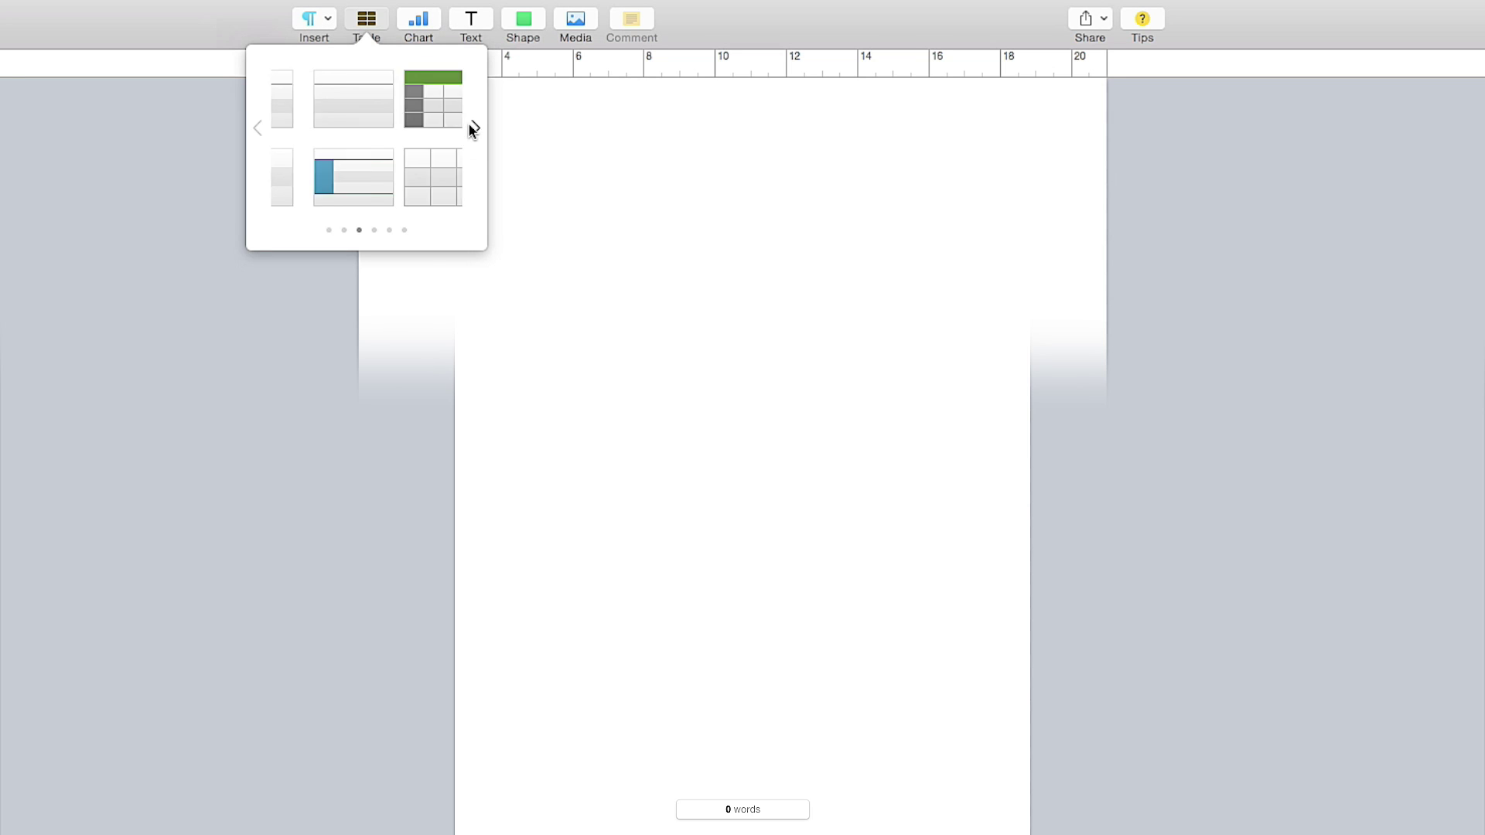
click(258, 128)
click(309, 120)
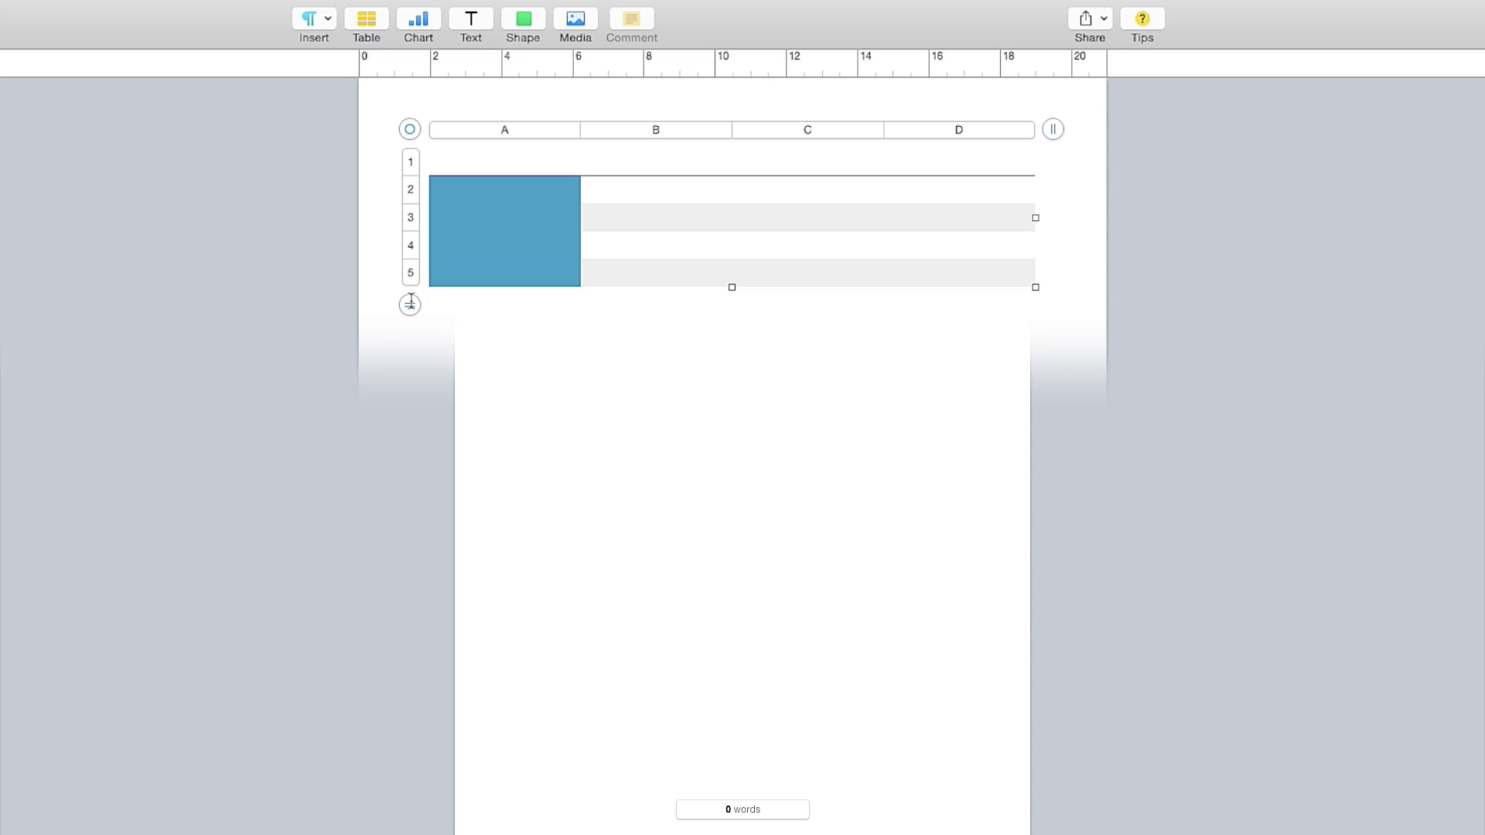
Browse the remaining pages of table styles without inserting another table
click(367, 19)
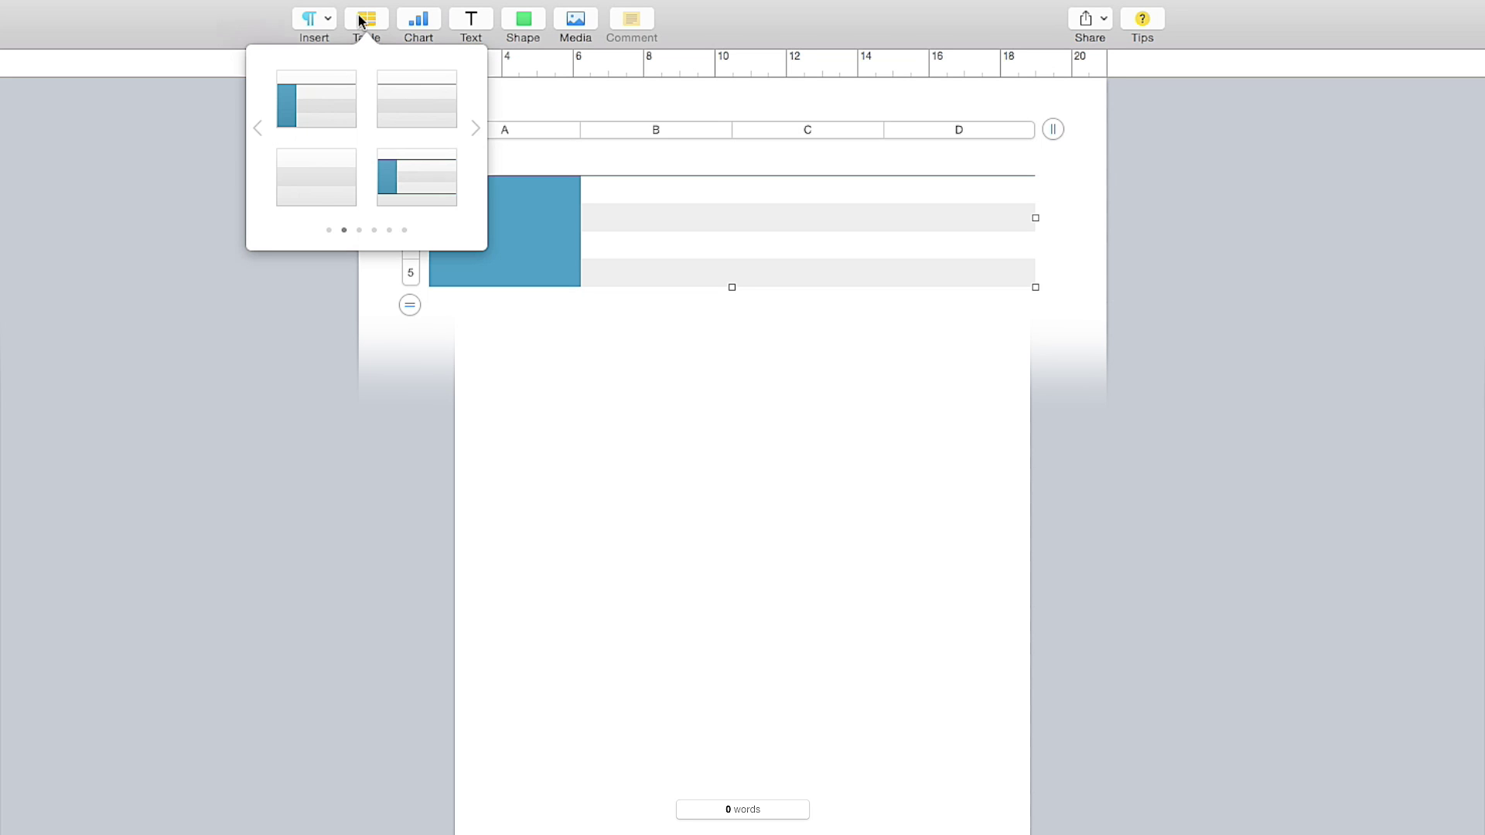
click(475, 128)
click(475, 128)
click(474, 129)
click(474, 128)
click(475, 128)
click(475, 128)
click(475, 129)
click(474, 128)
click(475, 129)
click(475, 128)
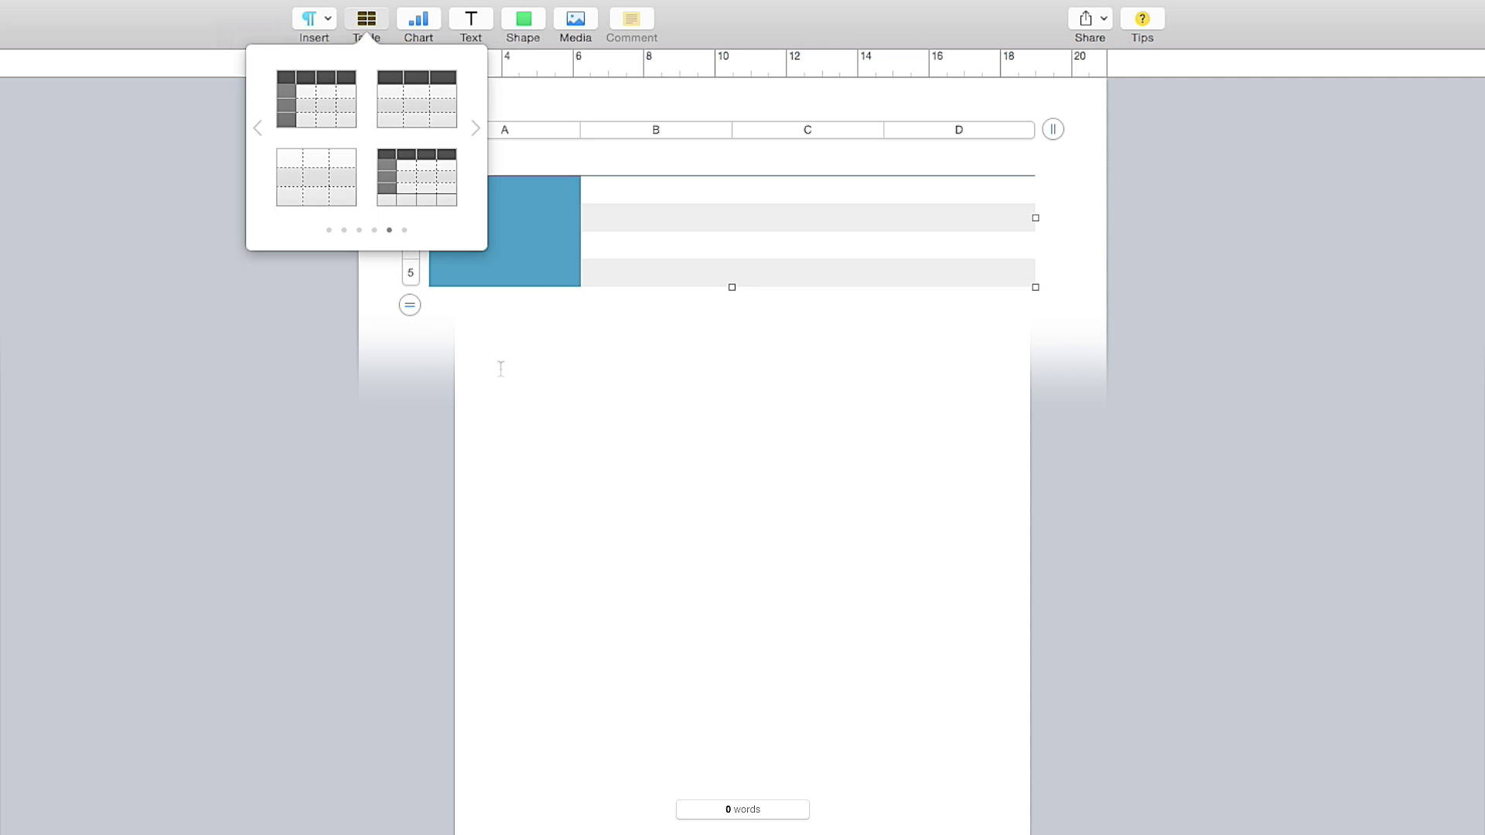
Delete the table with the blue header column from the page
click(497, 364)
click(460, 159)
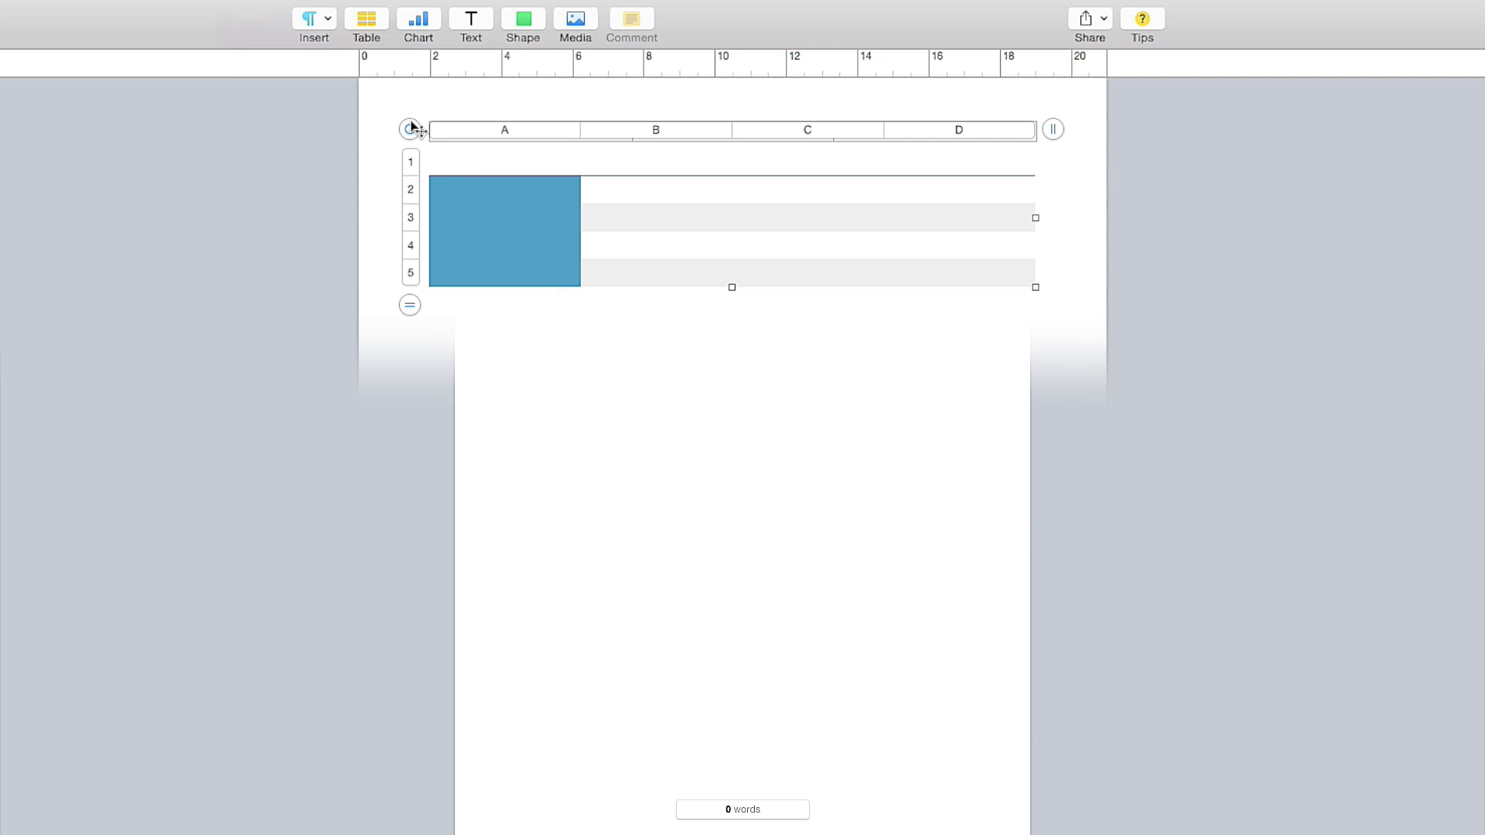
key(Delete)
Review the 2D, 3D and interactive chart types and their color styles without inserting a chart
click(417, 25)
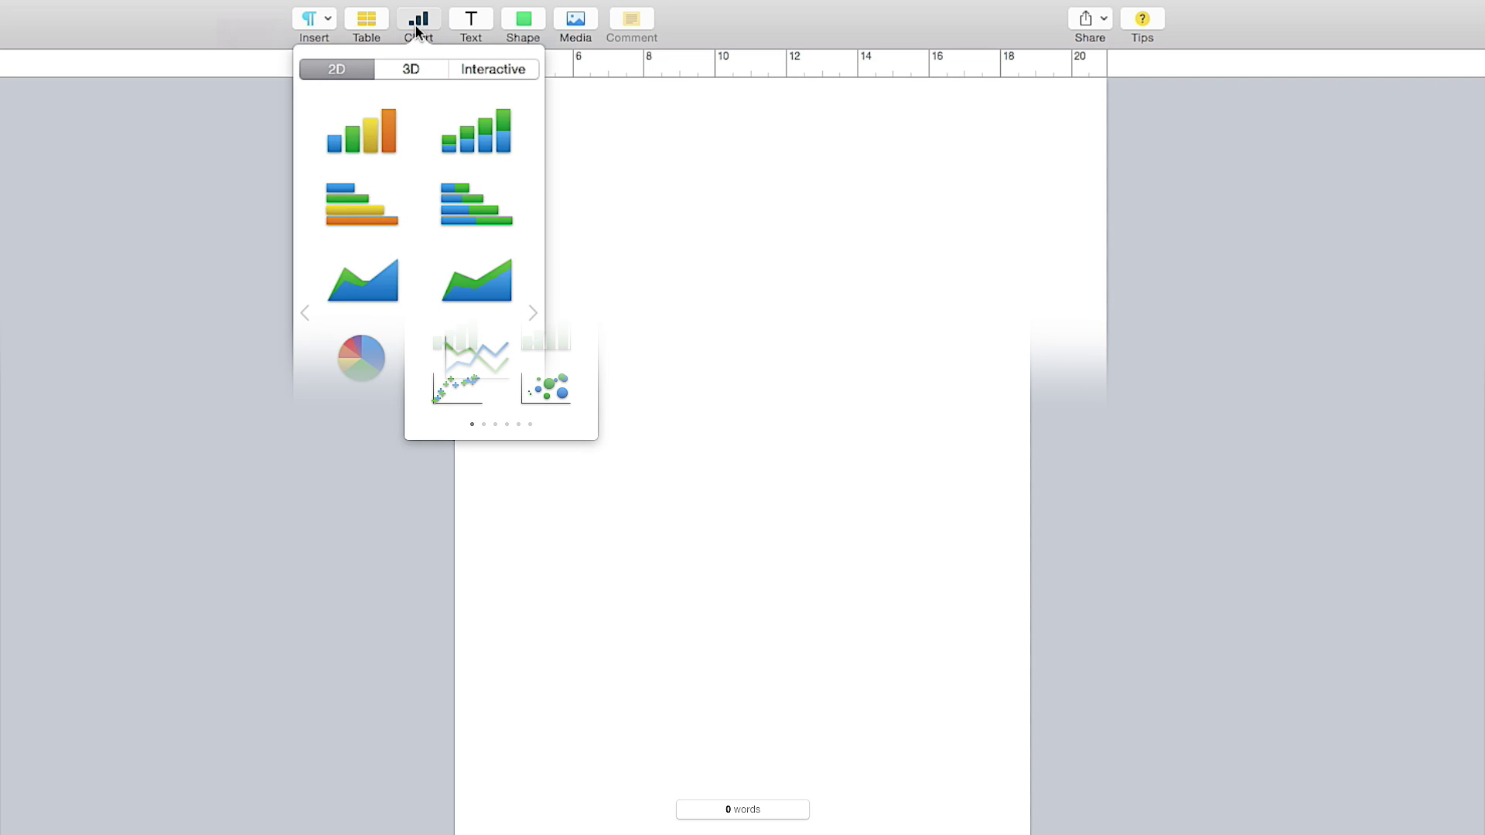
click(533, 314)
click(533, 314)
click(414, 70)
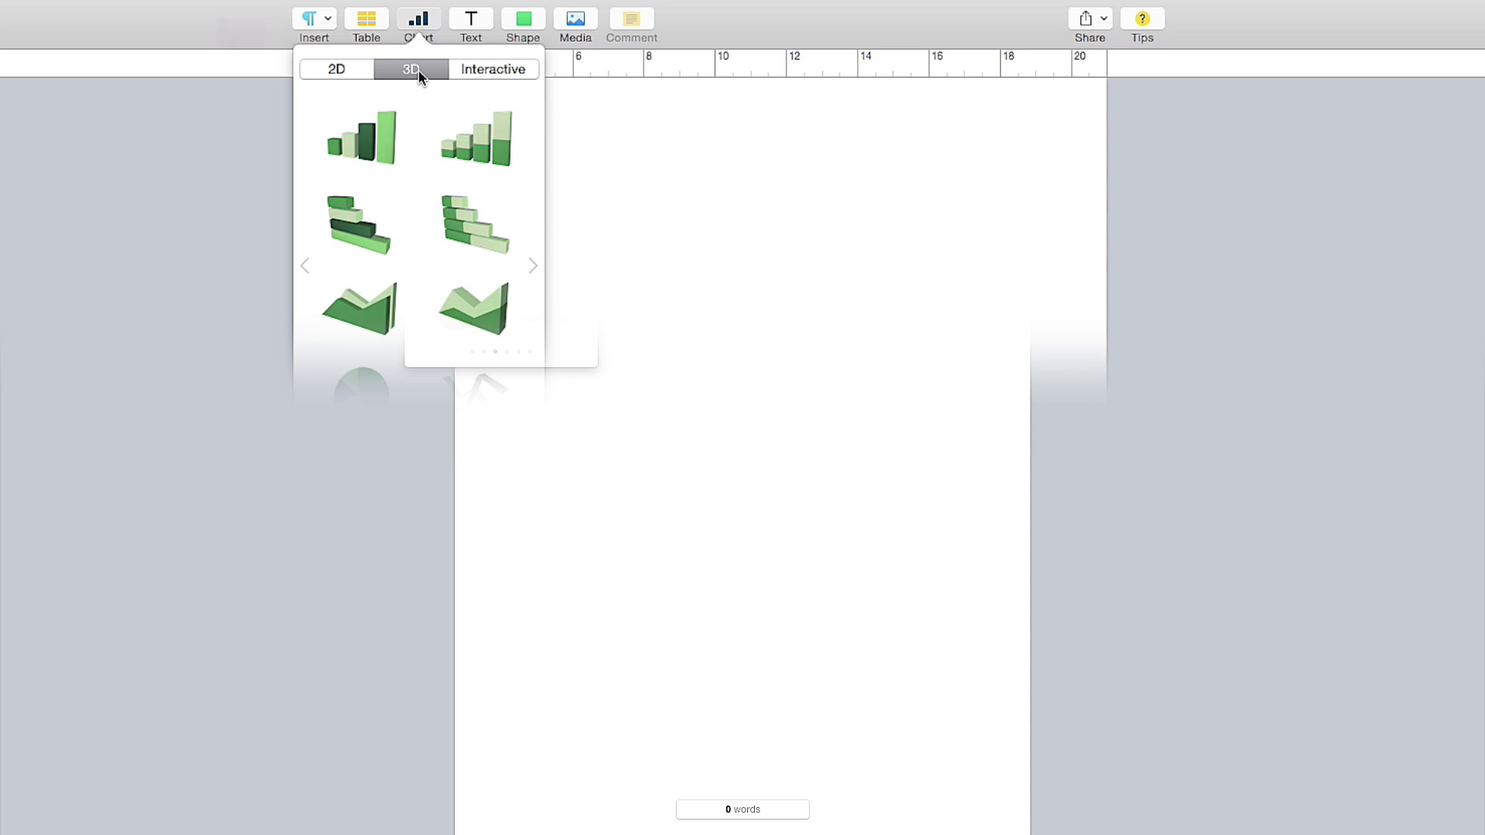
click(465, 71)
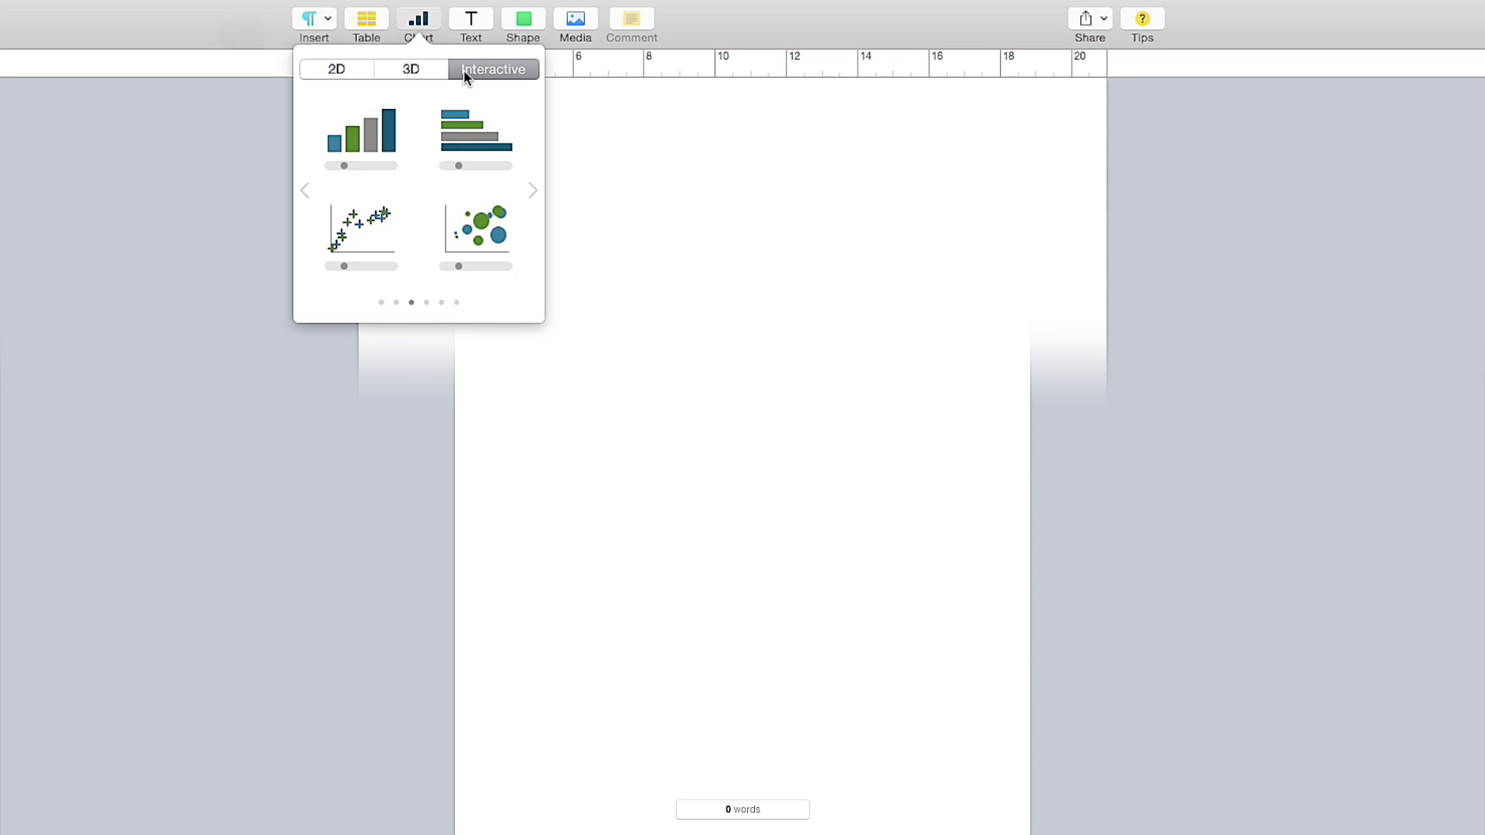
click(415, 29)
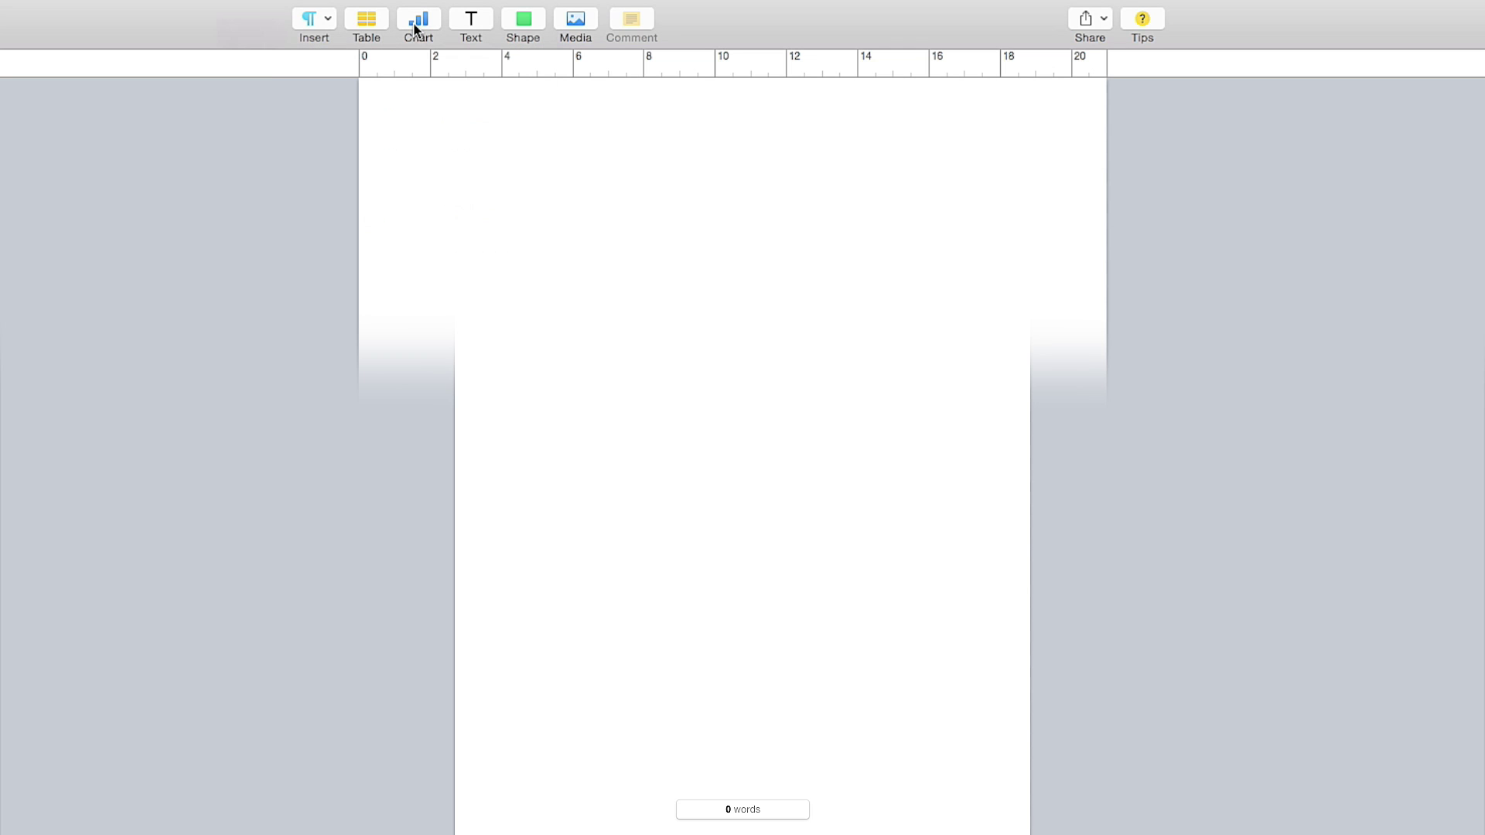
Add a text box to the page and delete it
click(460, 29)
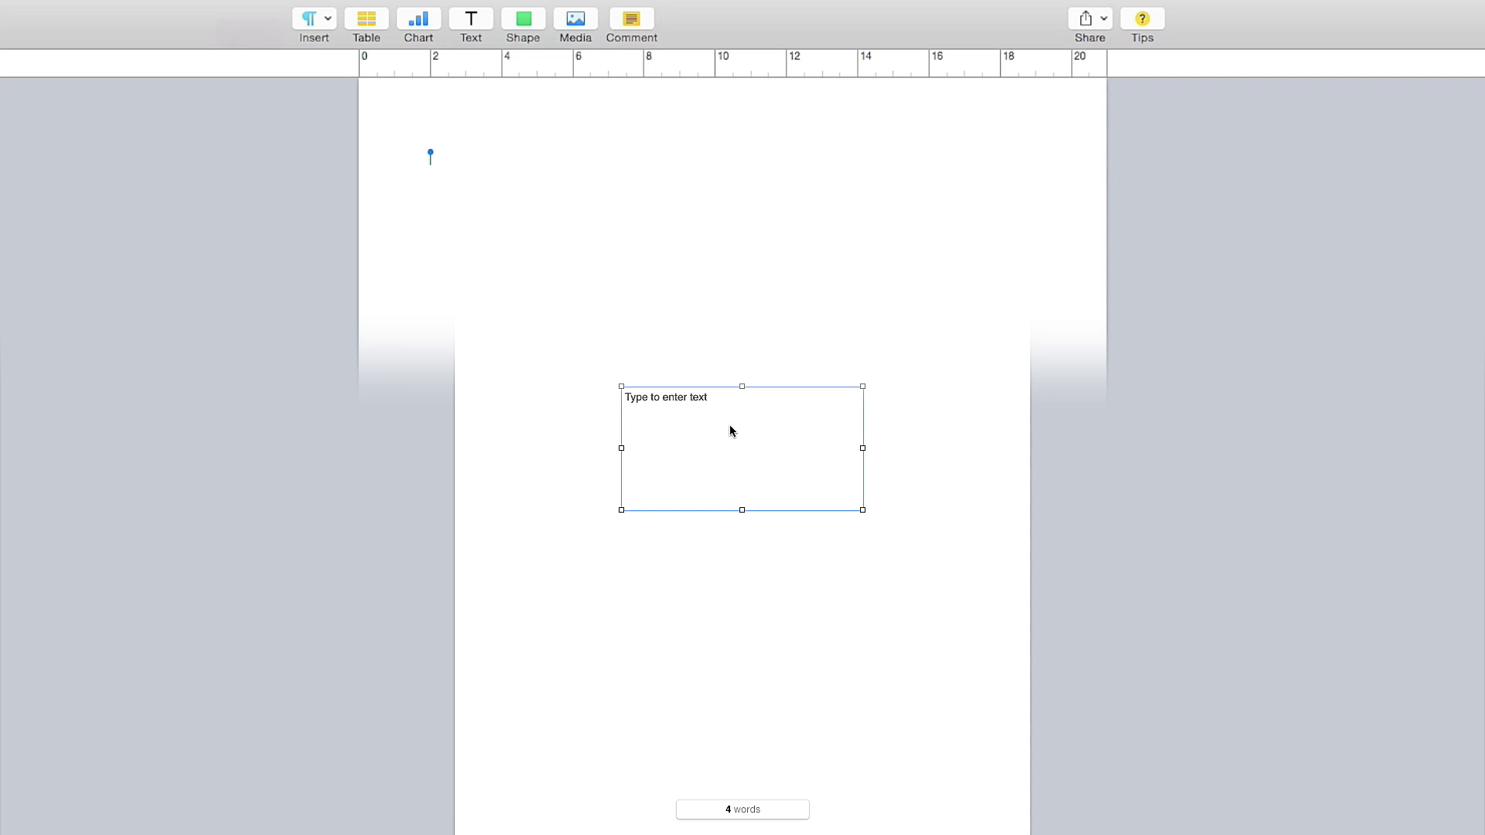
key(Delete)
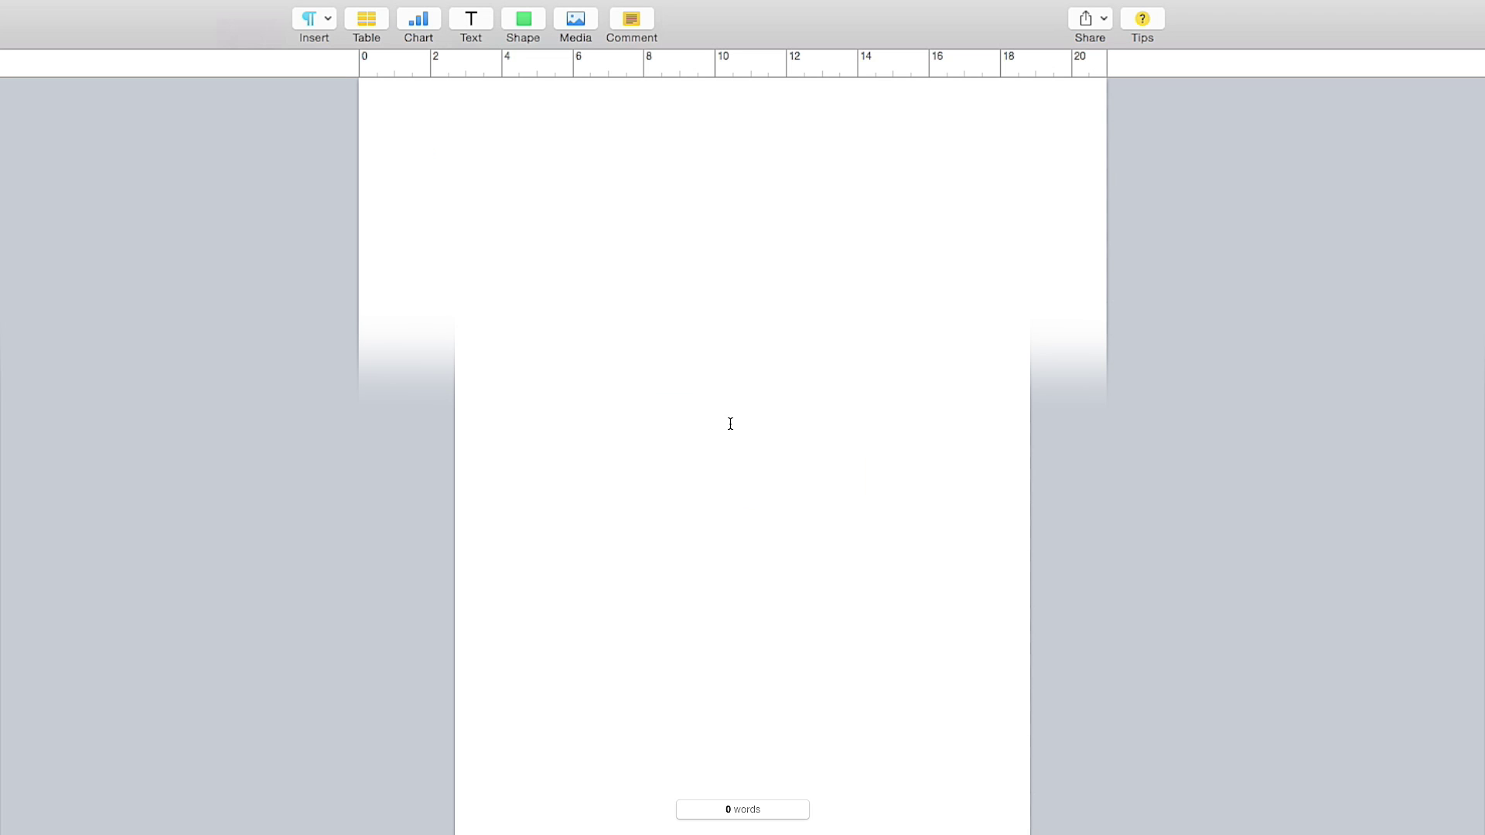
Browse the color styles of the available shapes and the Draw with Pen option without inserting a shape
click(526, 22)
click(624, 222)
click(625, 222)
click(624, 220)
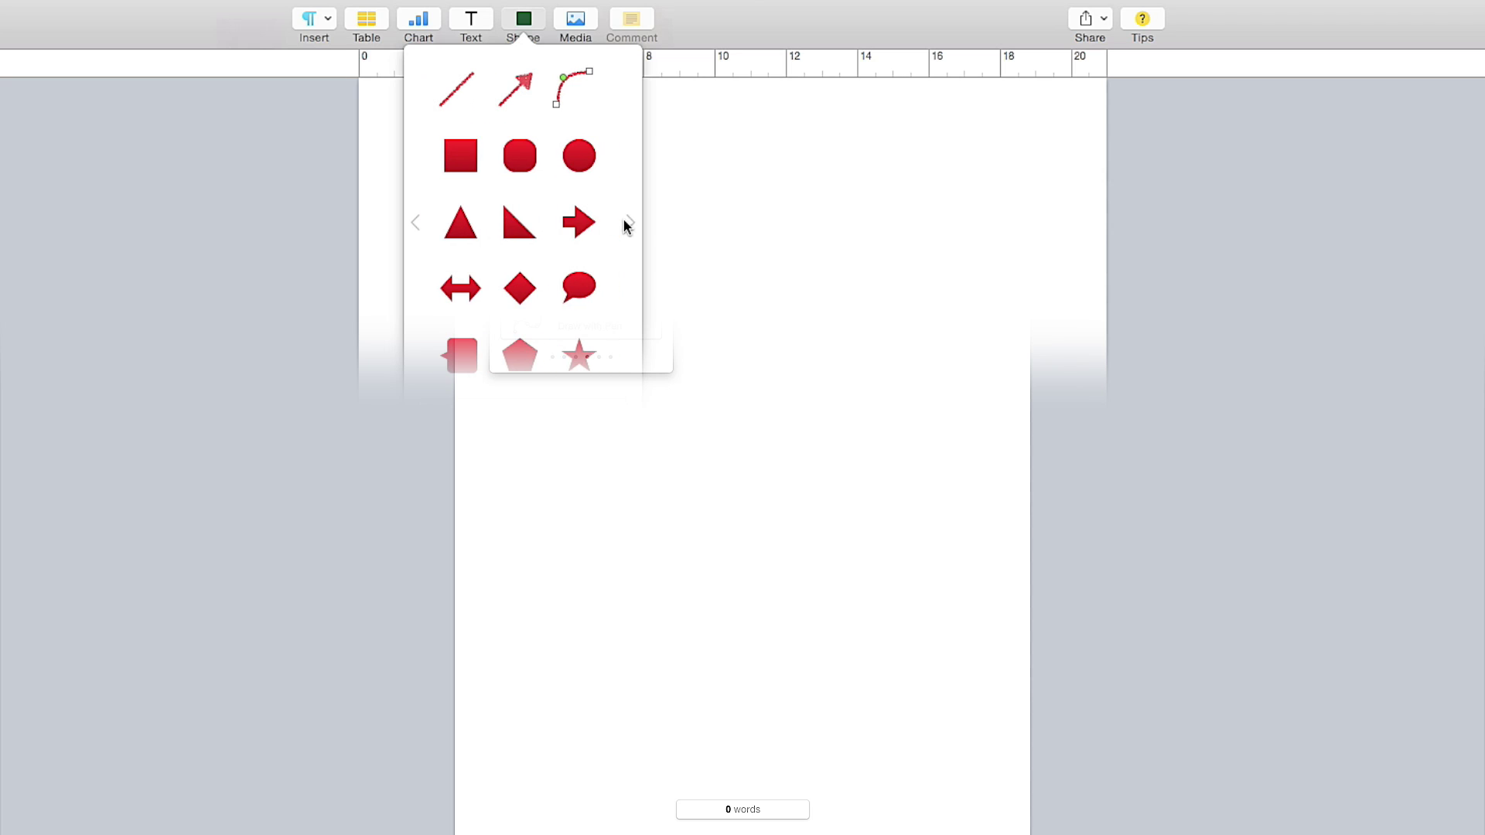
click(631, 223)
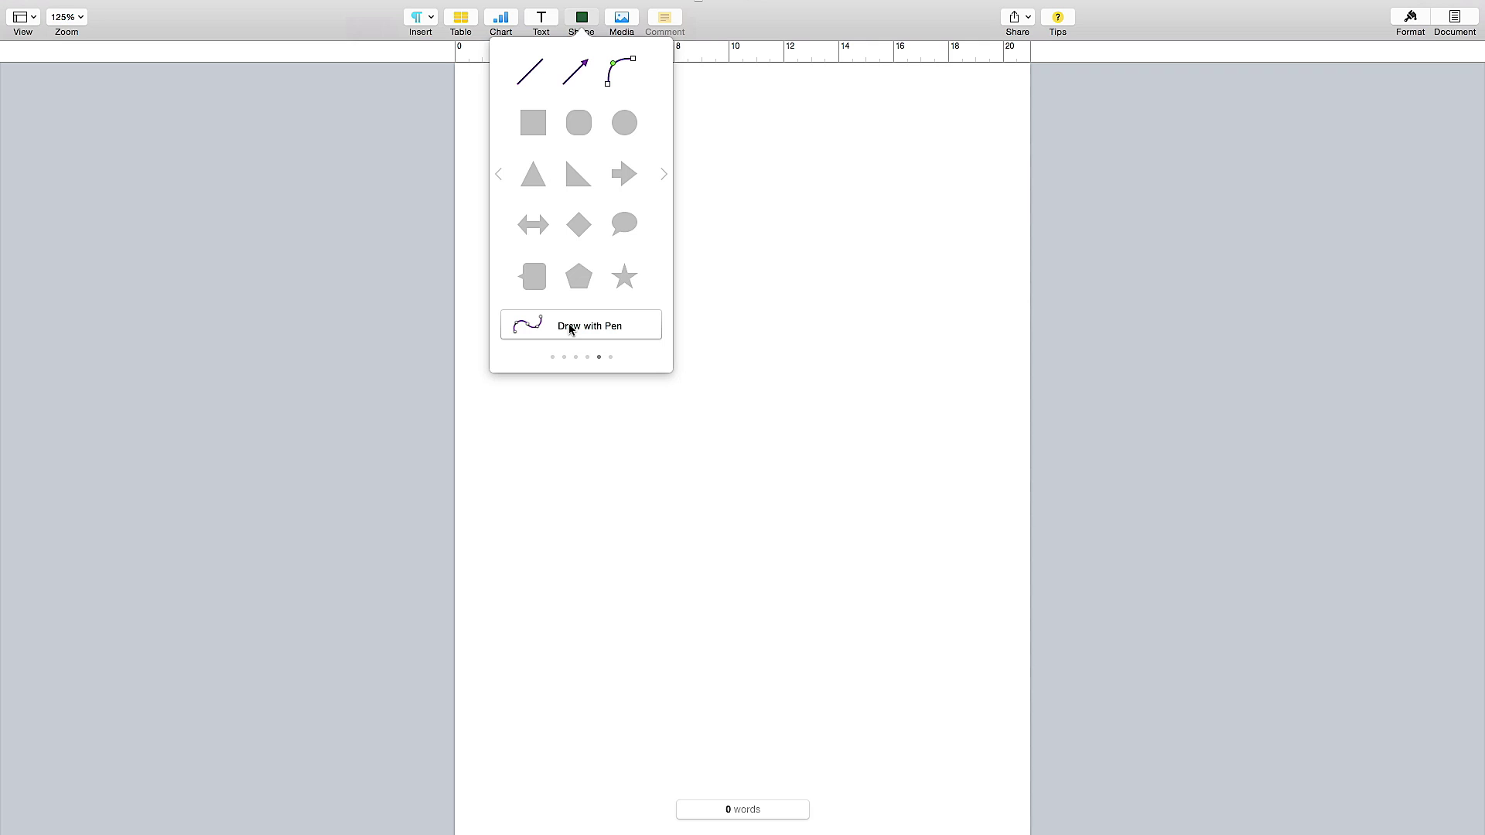
click(590, 24)
Review the photos, music and movies available as media, and return to the empty page without inserting any
click(621, 17)
click(556, 56)
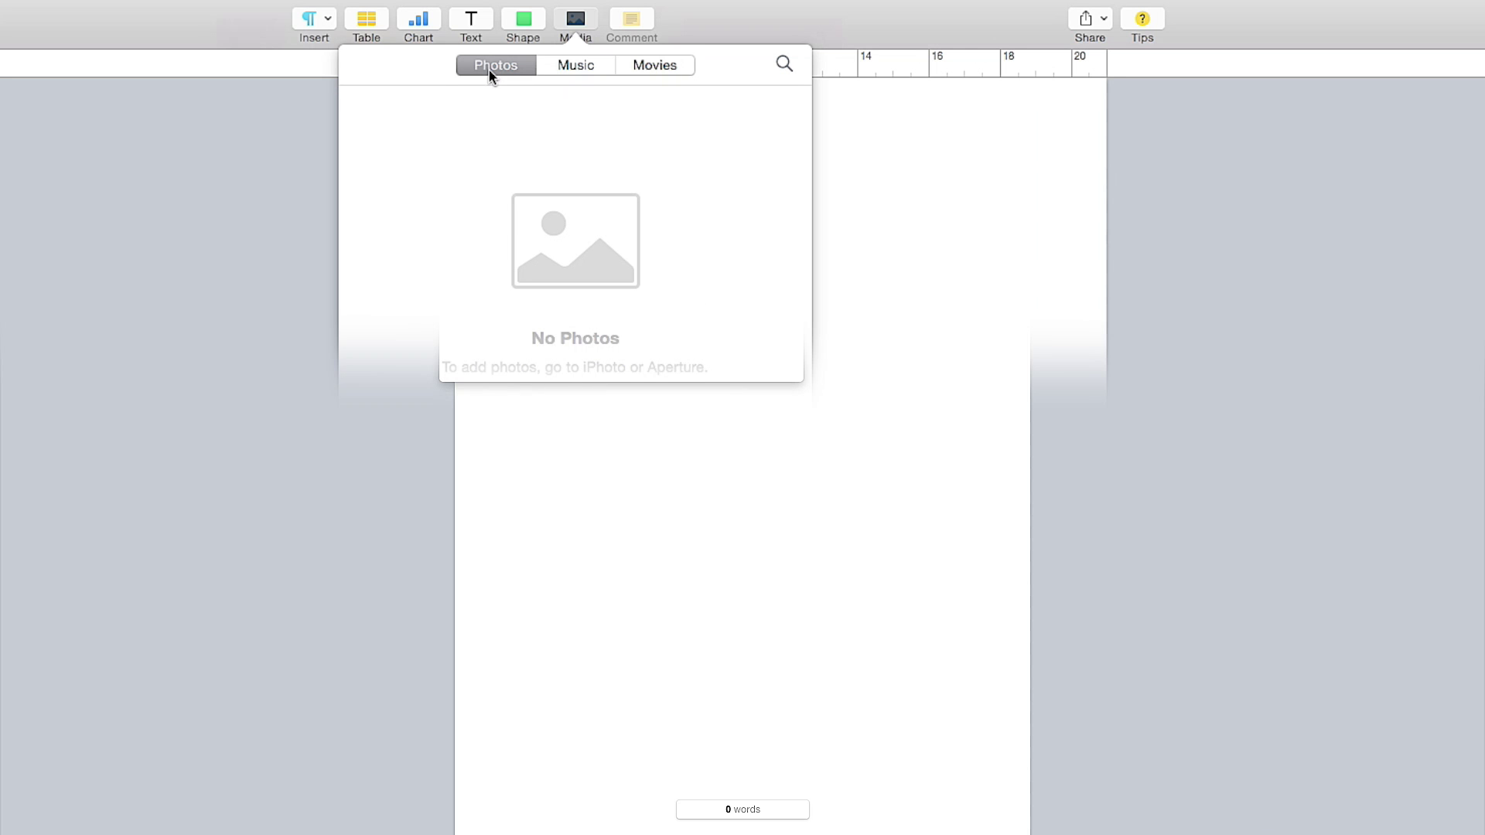
click(568, 66)
click(671, 73)
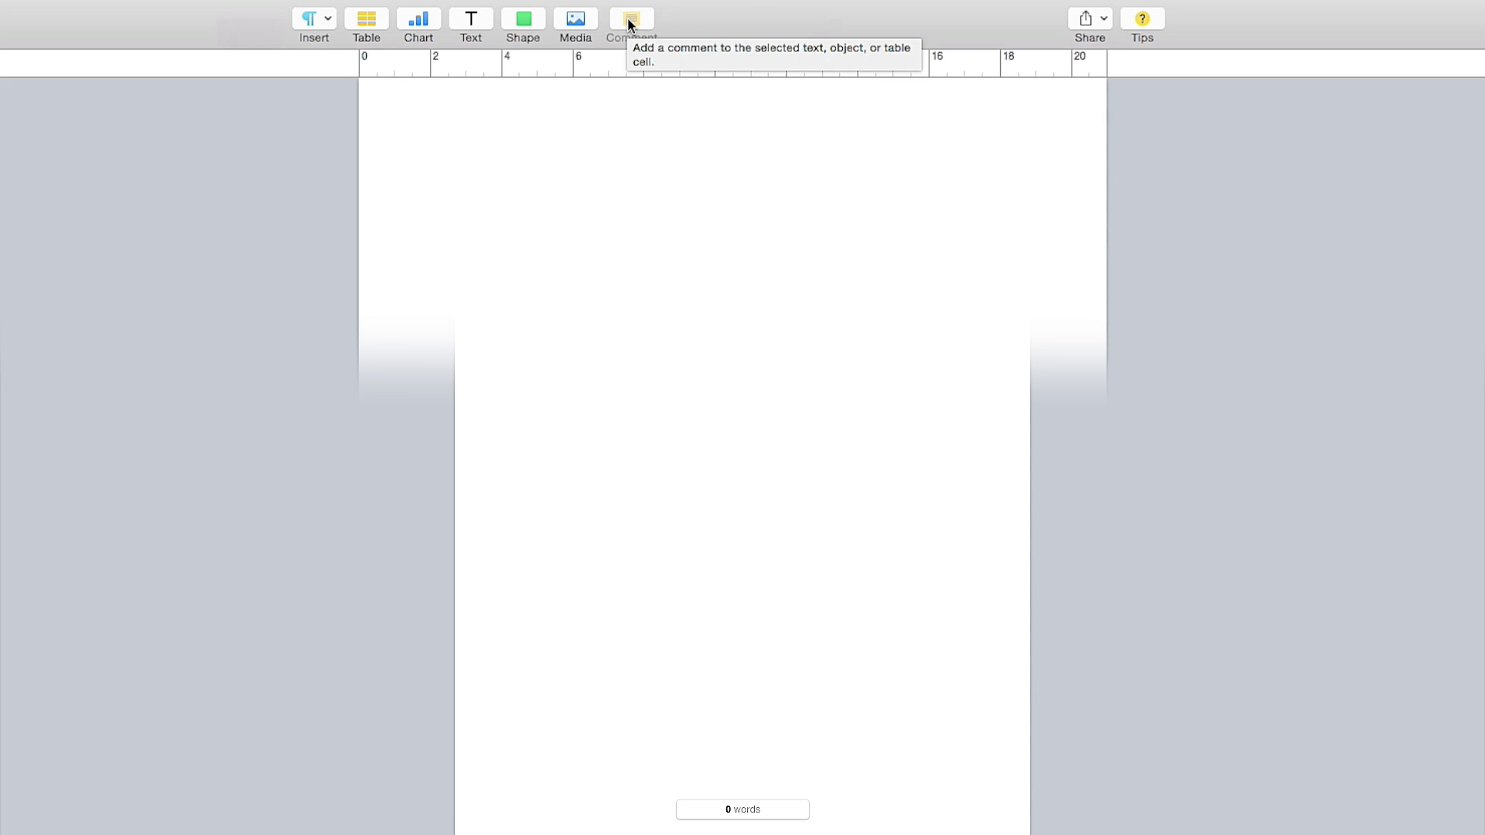
click(1047, 146)
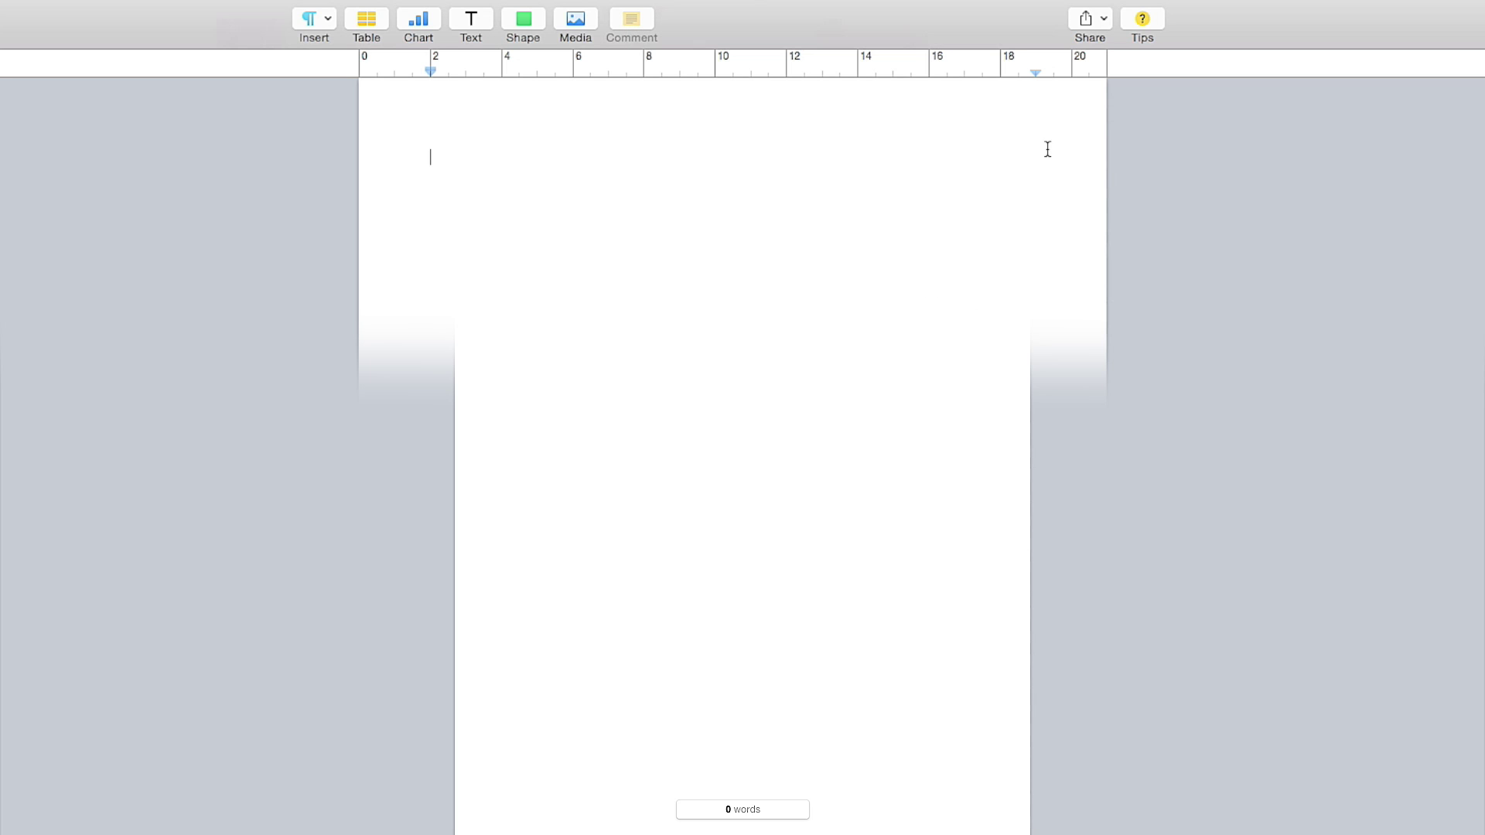
Review the options for sharing a link via iCloud, and show and hide the coaching tips
click(1102, 24)
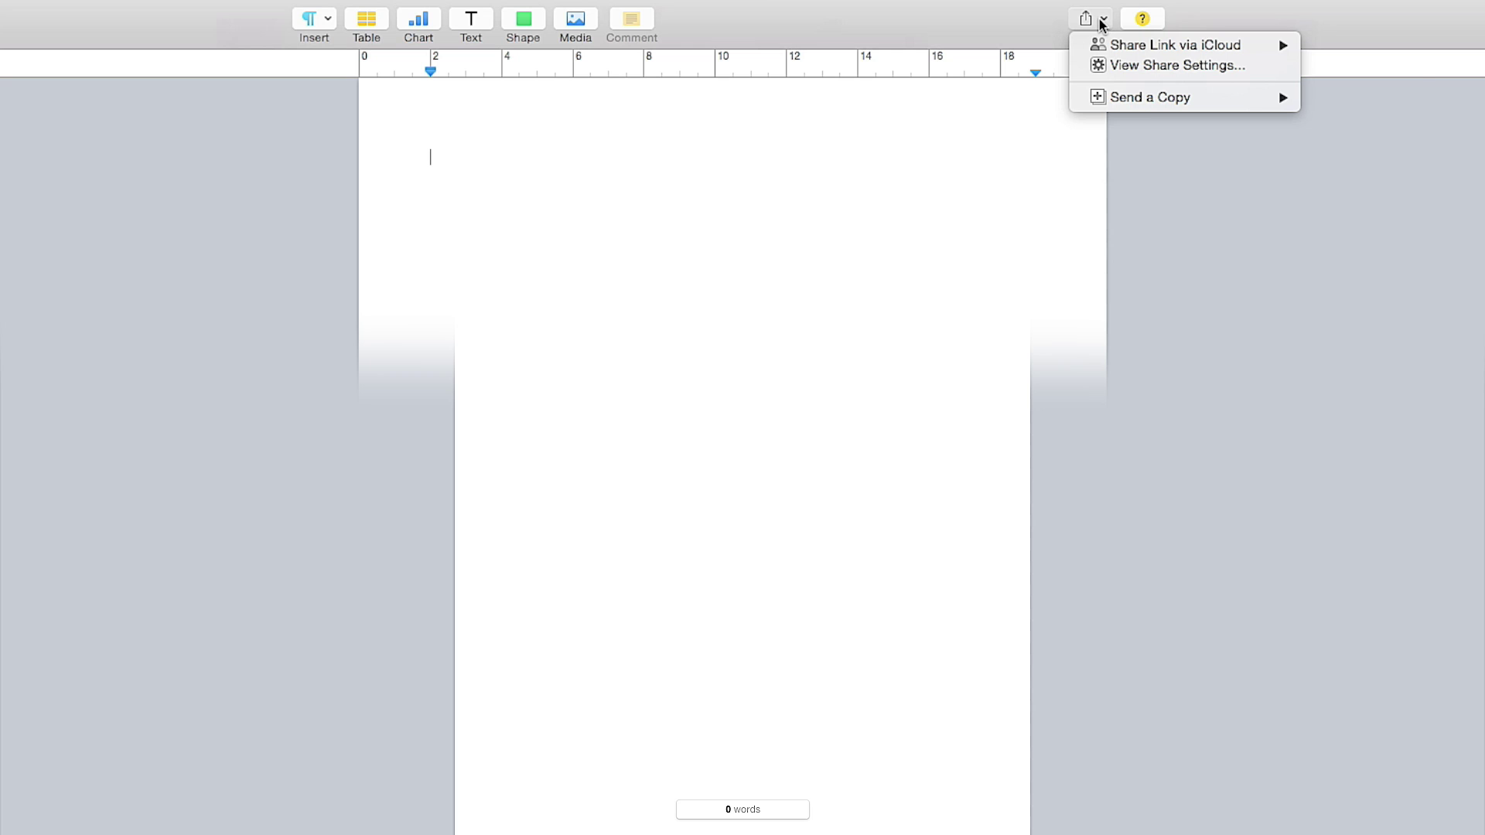
mouse_move(1131, 49)
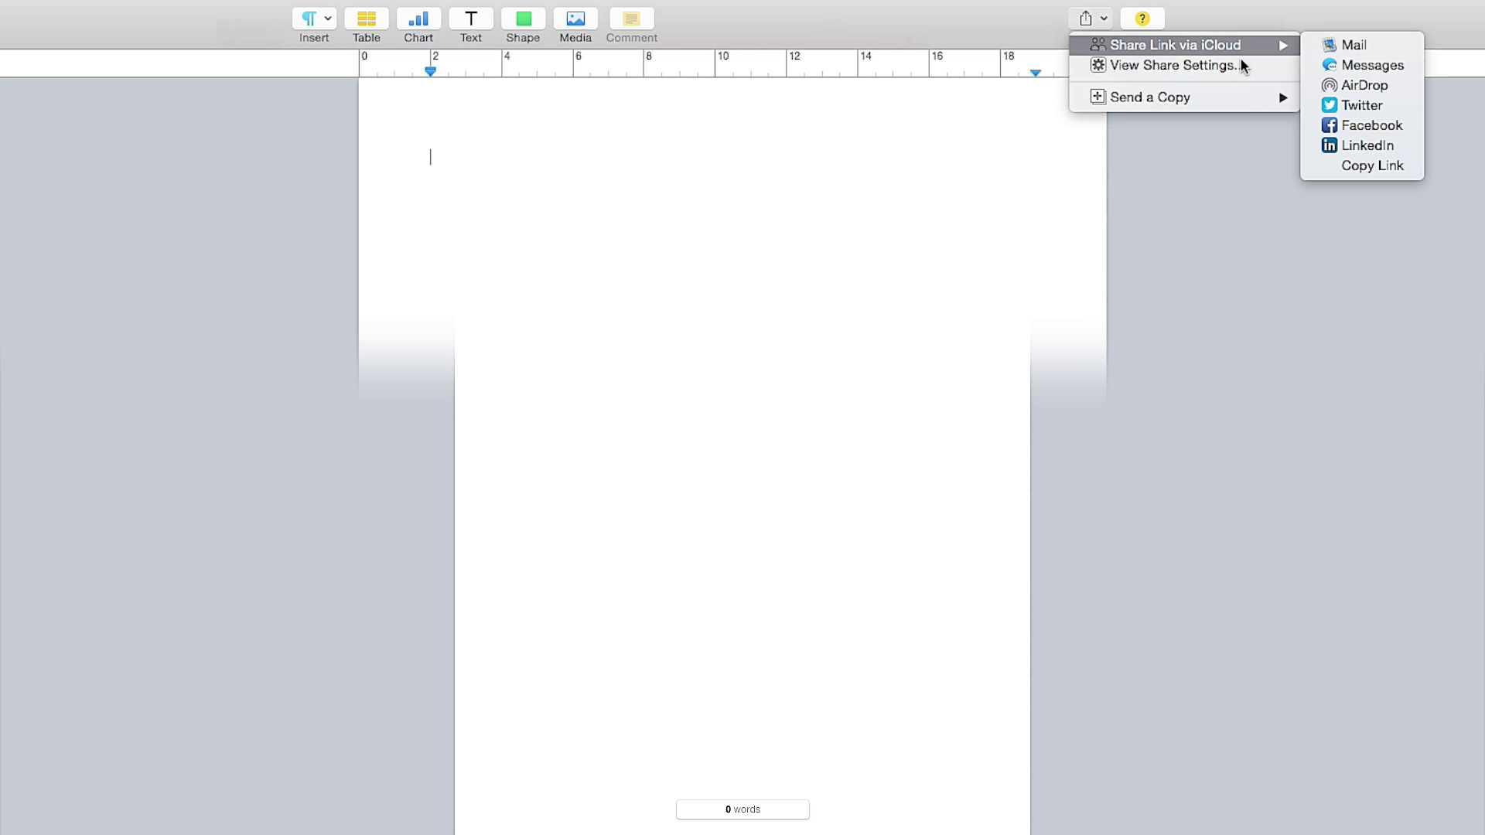
click(1142, 18)
click(1142, 18)
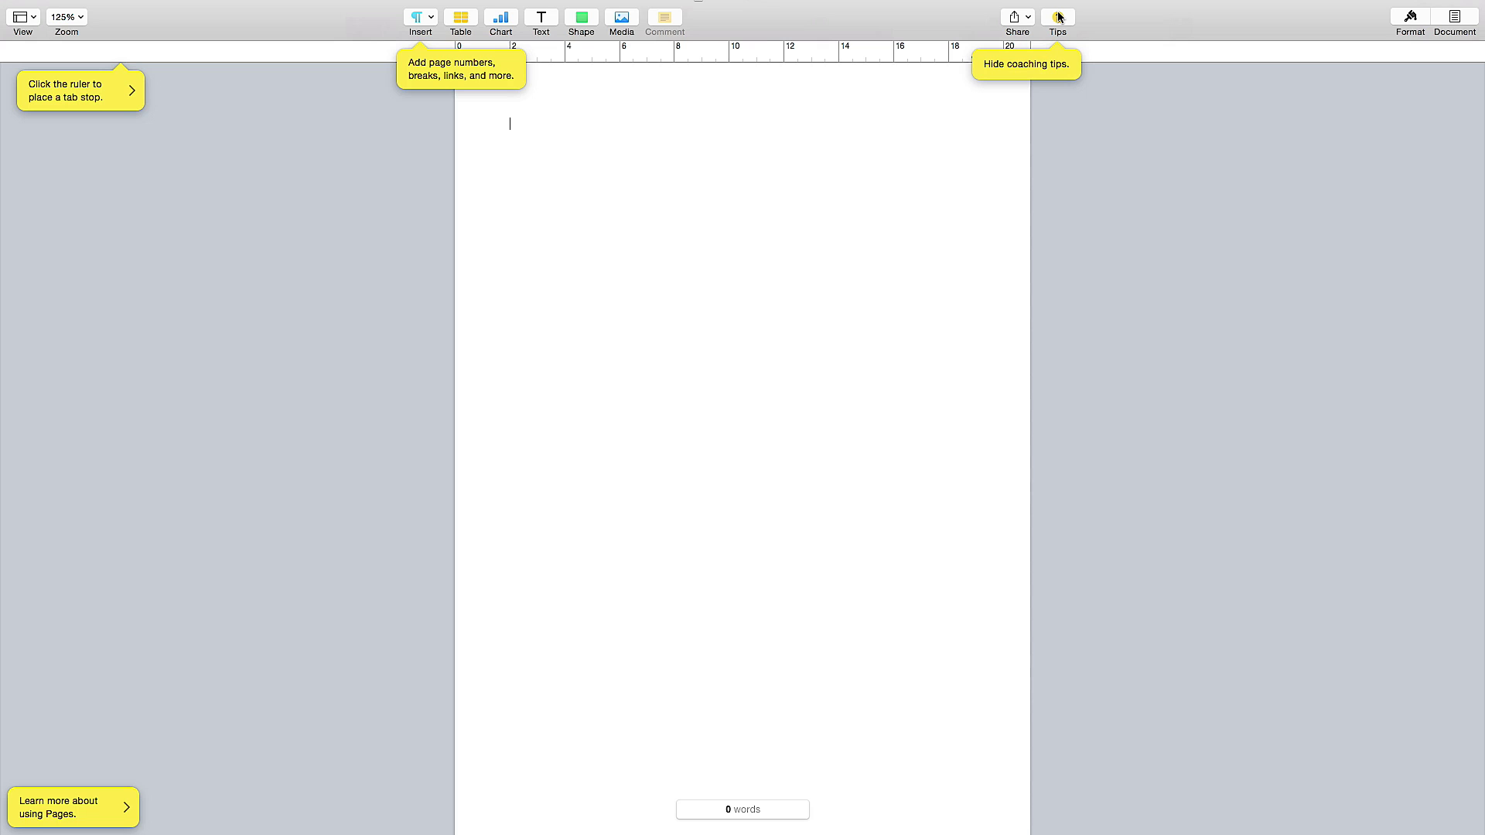
click(1058, 17)
Review the application's file, editing, insertion, formatting, arrangement, view, sharing and window commands without choosing any
mouse_move(93, 2)
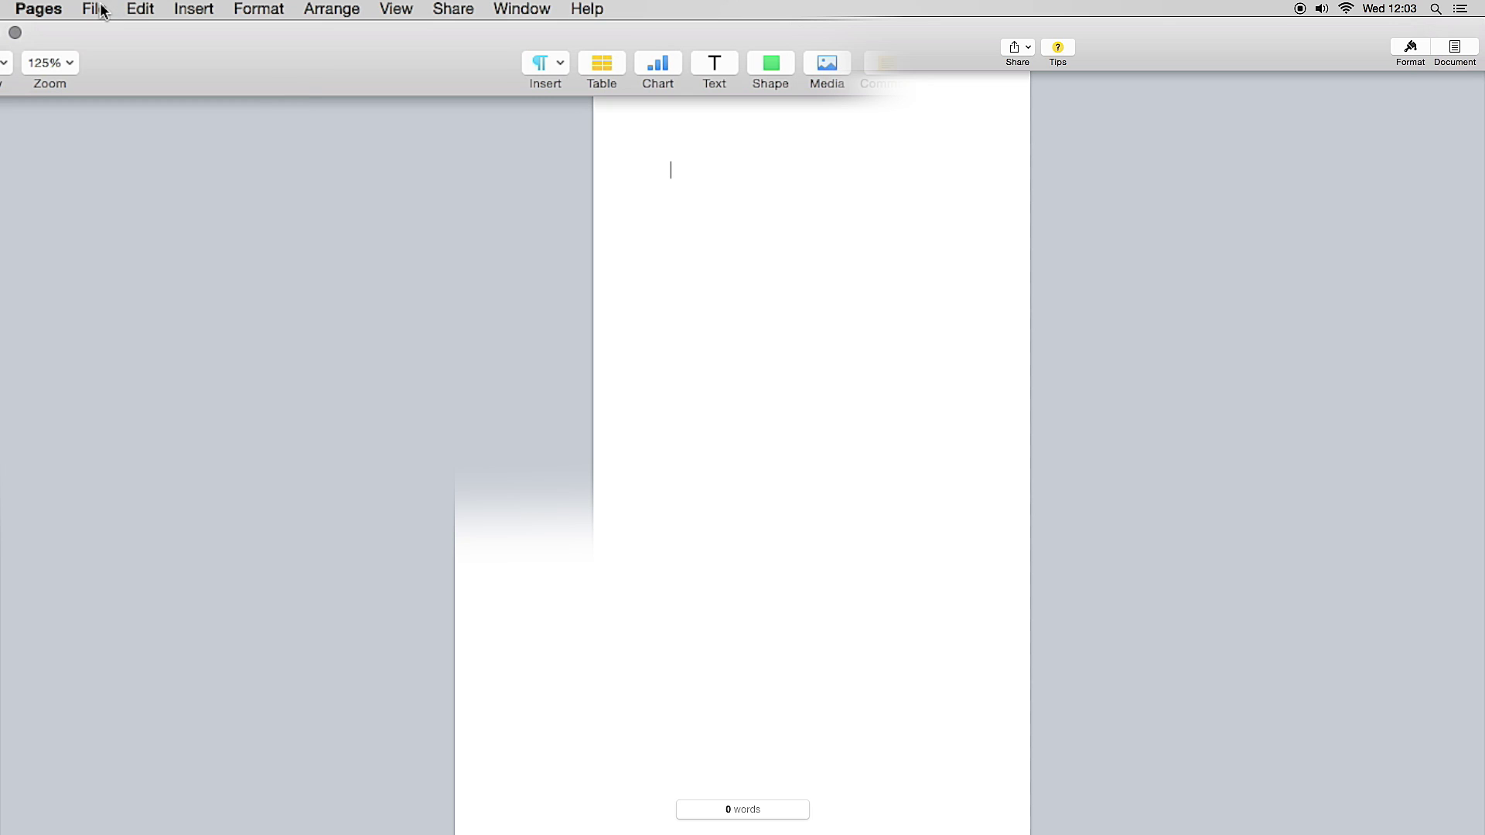
click(95, 8)
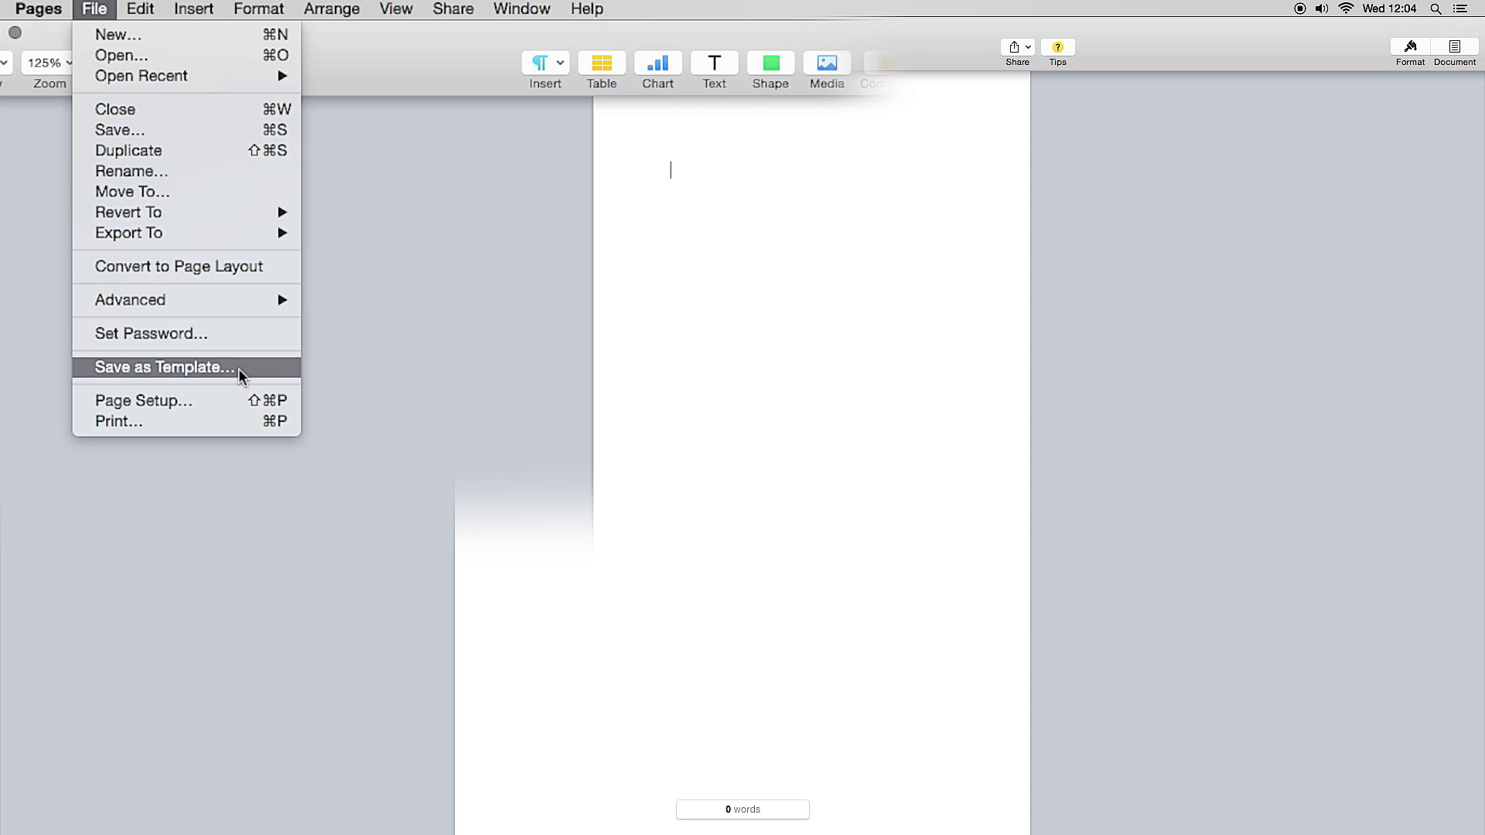
mouse_move(146, 11)
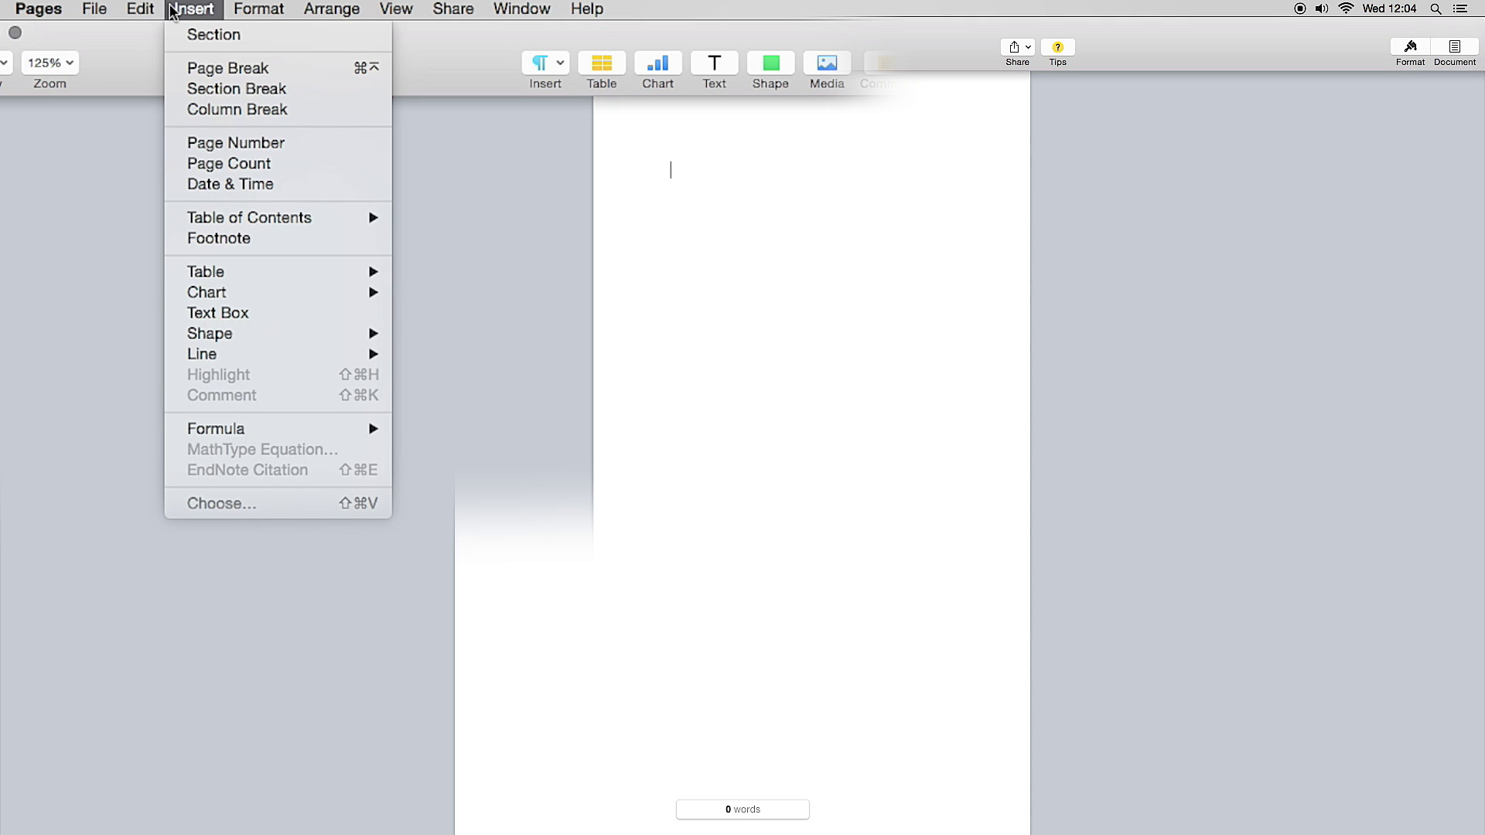
mouse_move(237, 11)
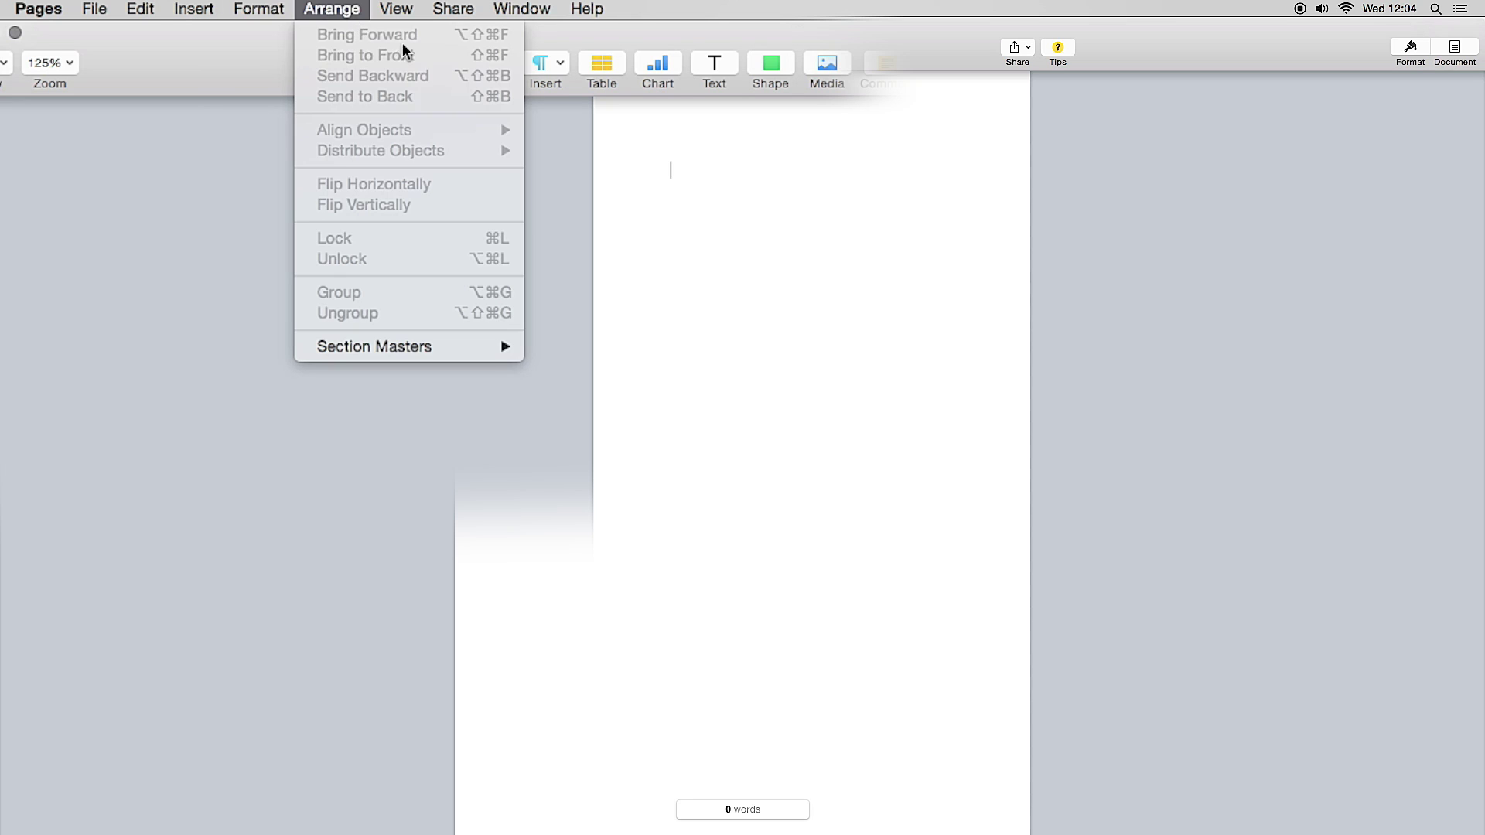
click(255, 67)
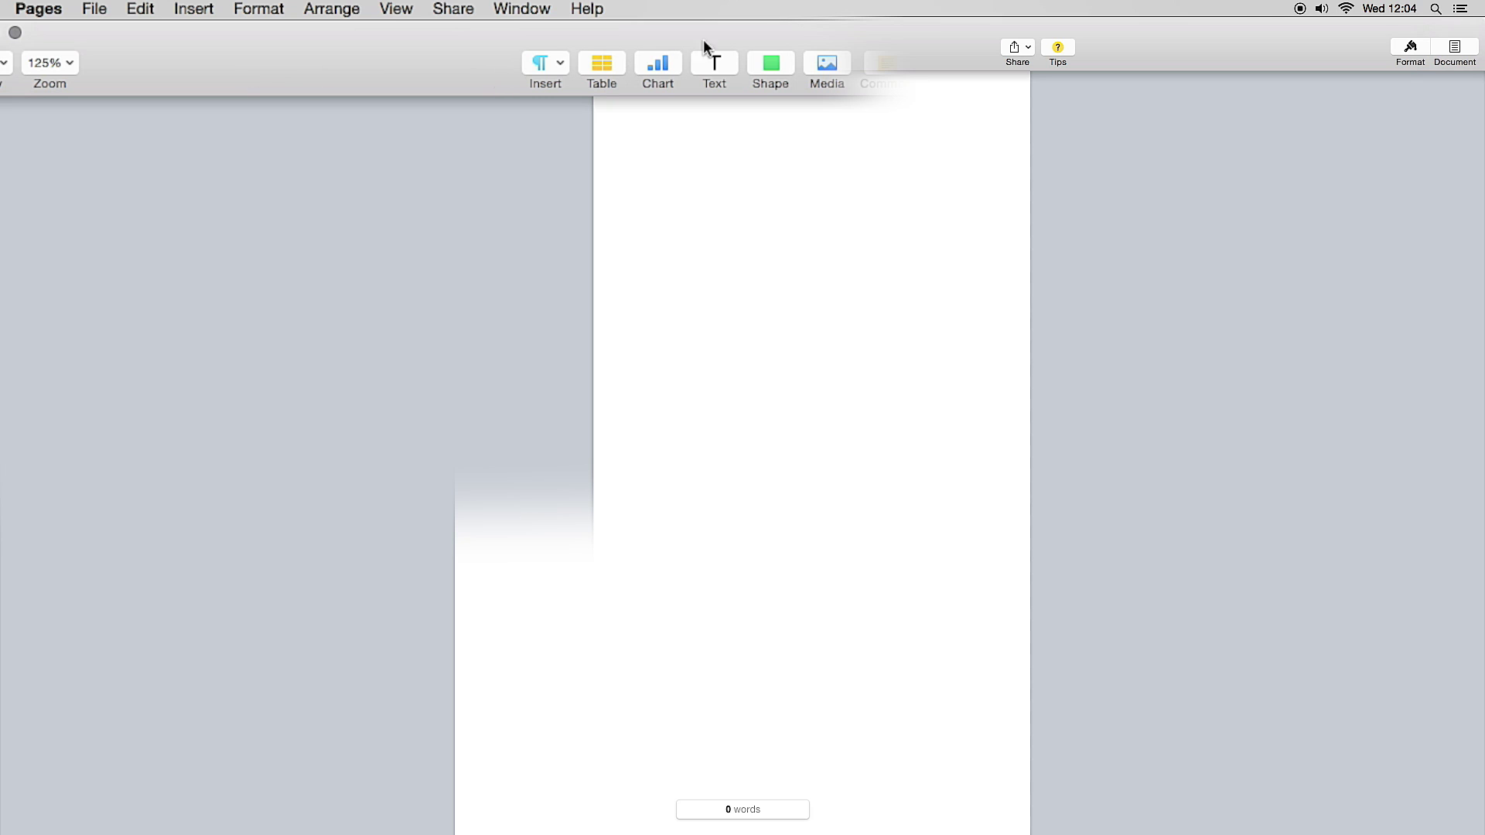
click(276, 14)
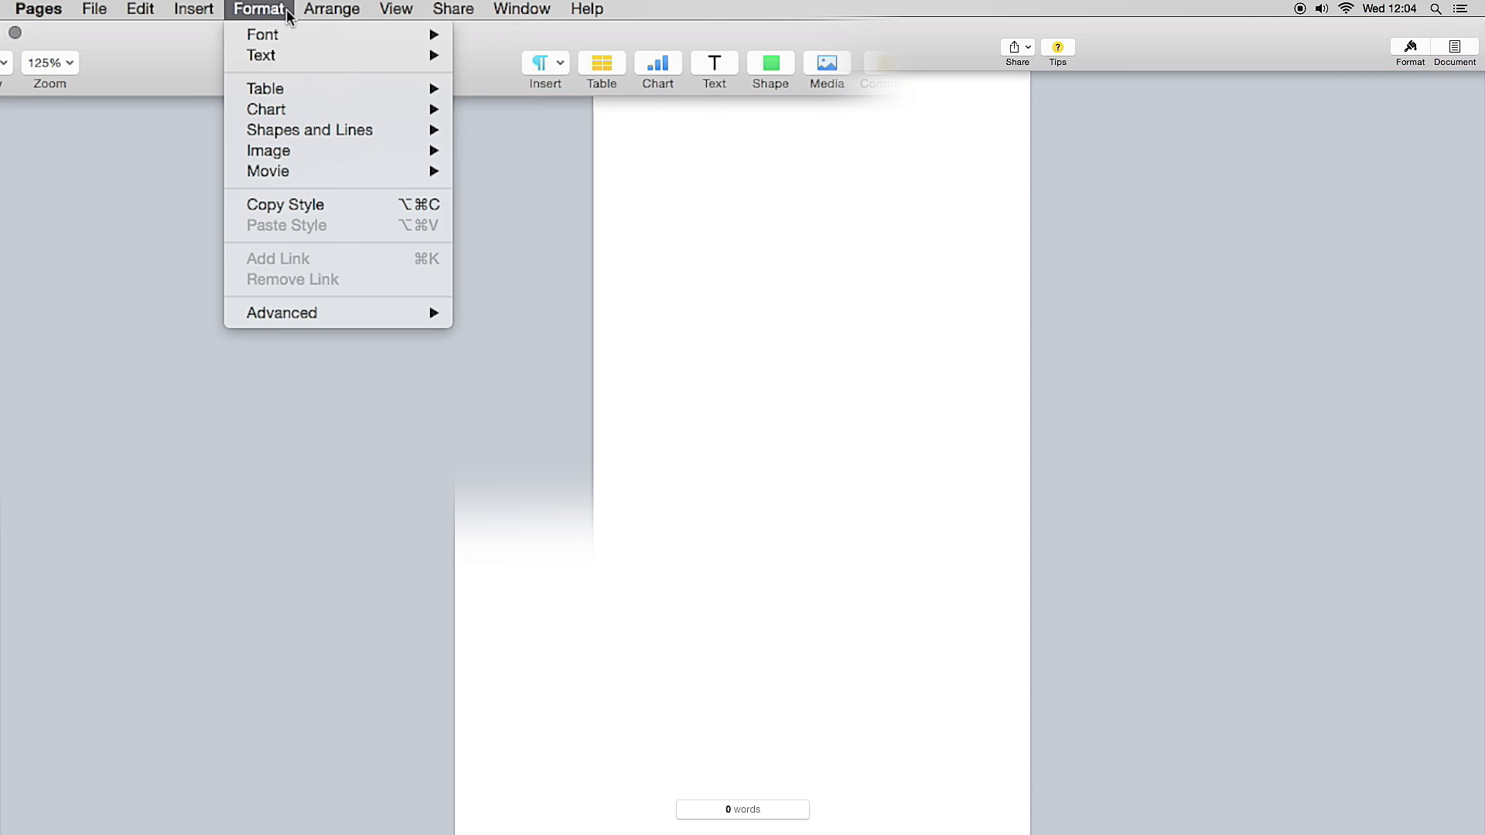
mouse_move(336, 16)
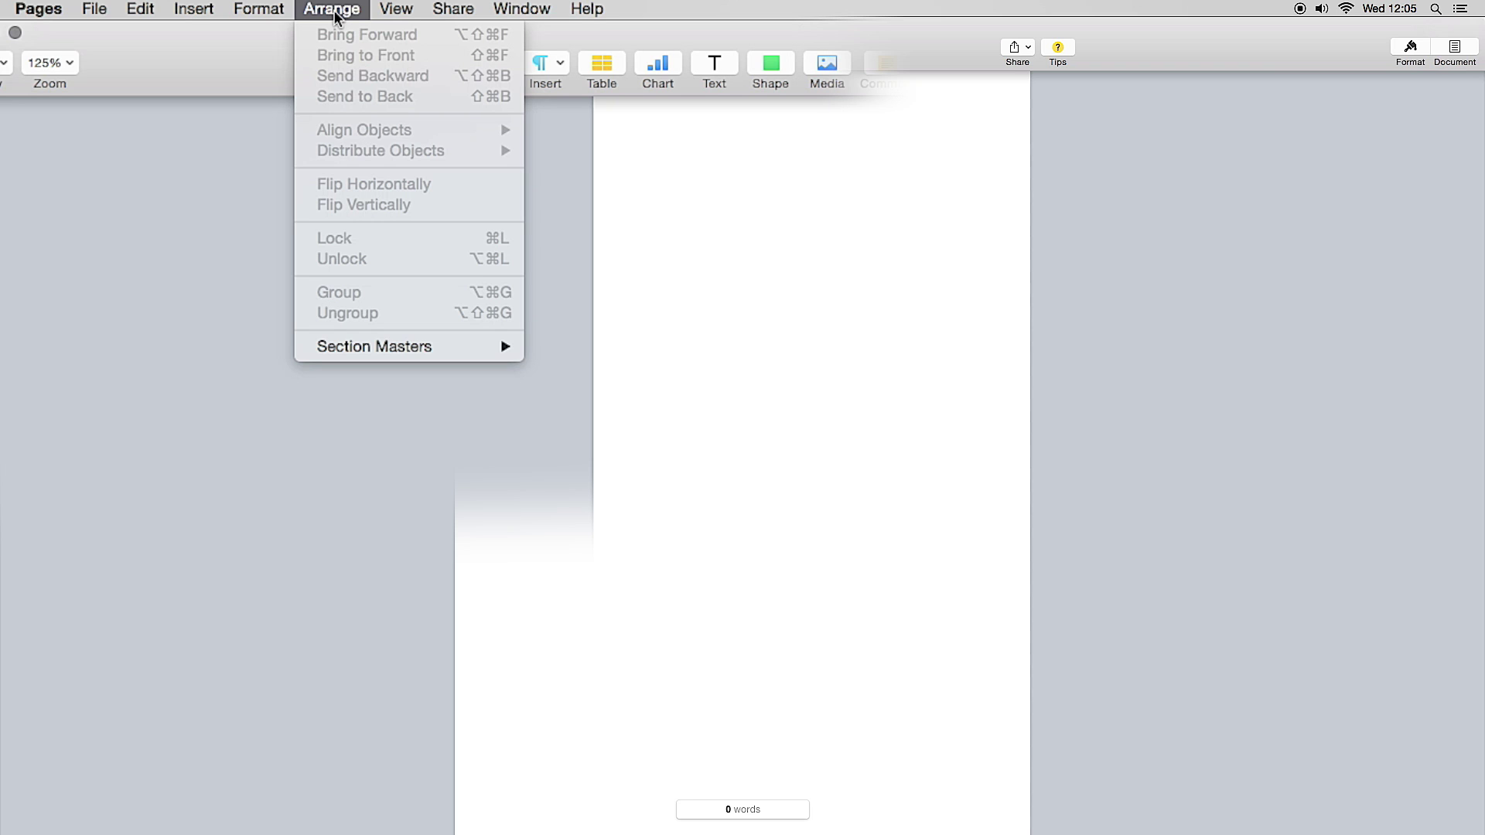
mouse_move(392, 17)
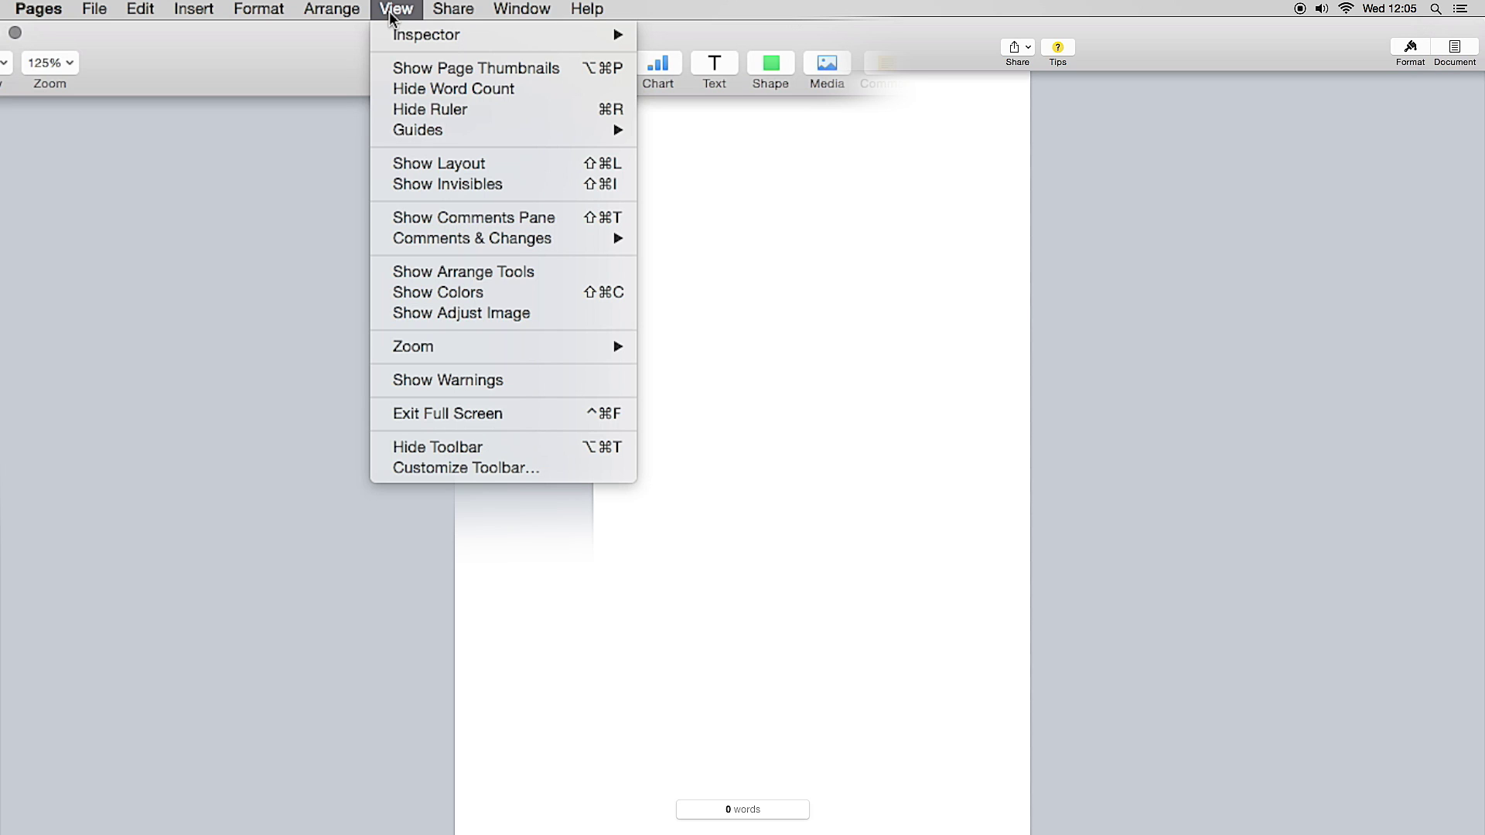
mouse_move(452, 17)
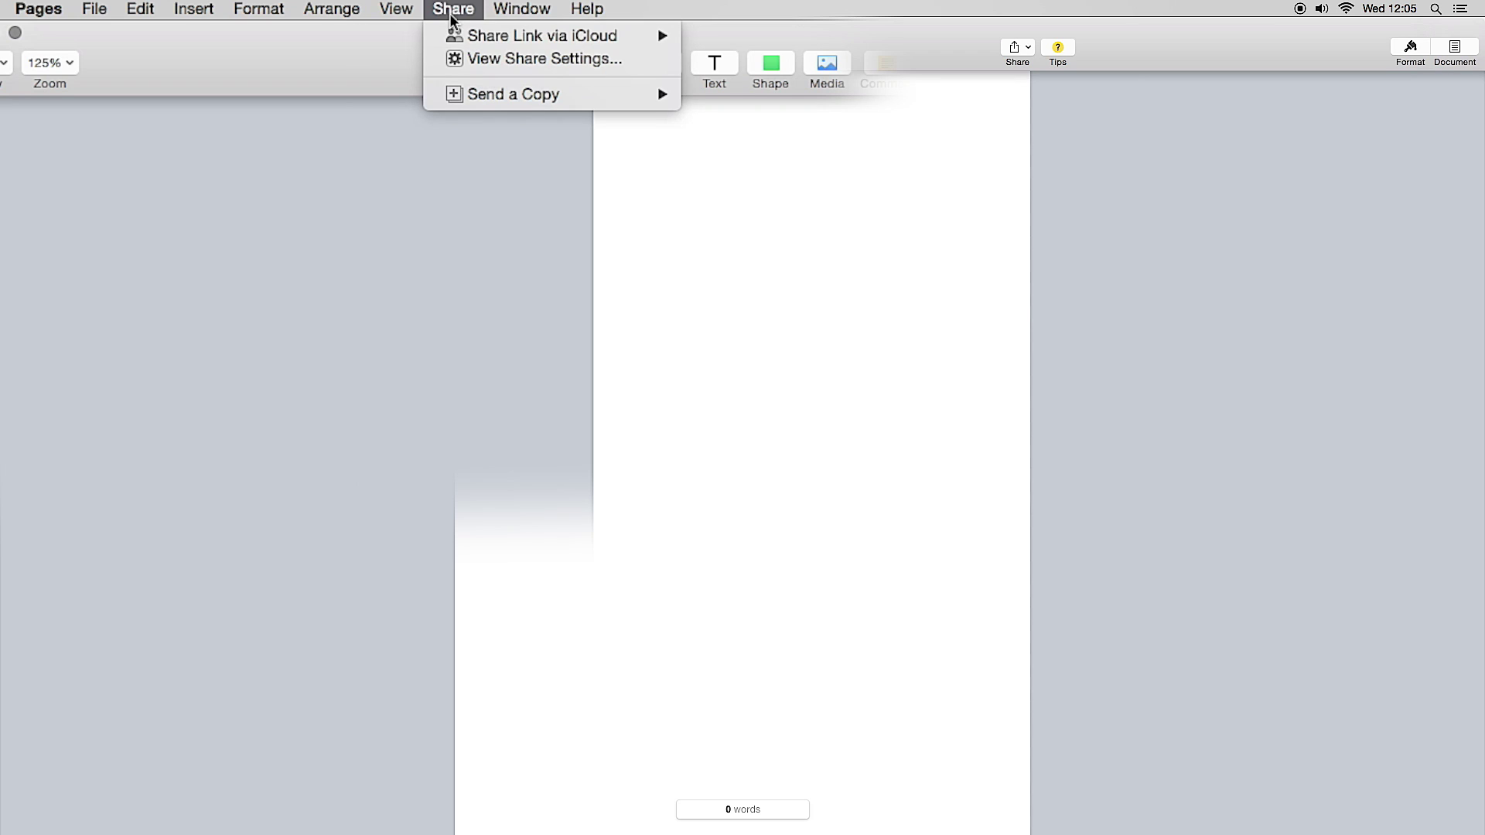
mouse_move(497, 16)
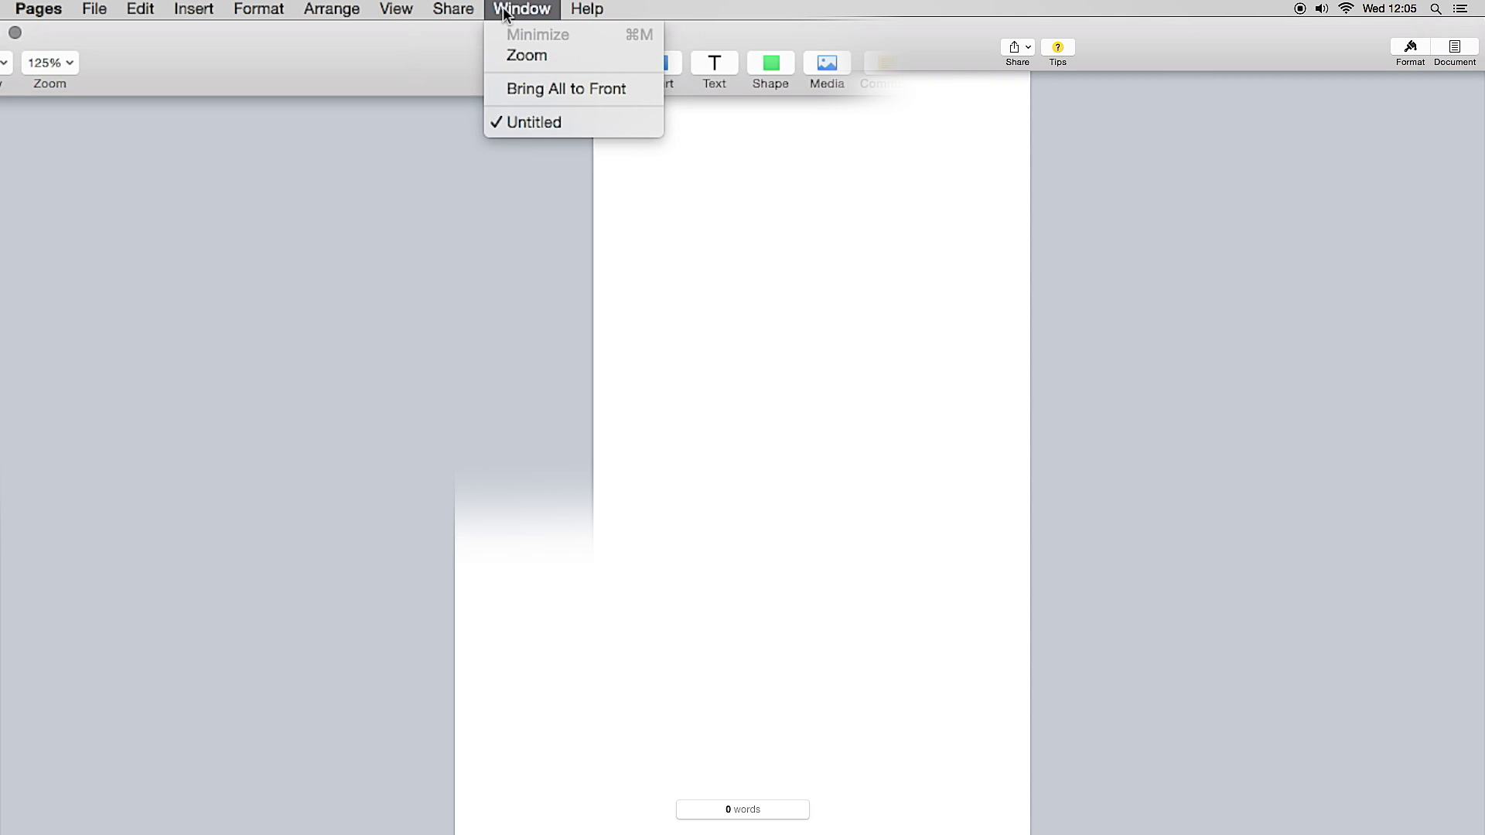
Search the help for "show colo", locate the Show Colors command among the view commands, and leave the help search
mouse_move(575, 13)
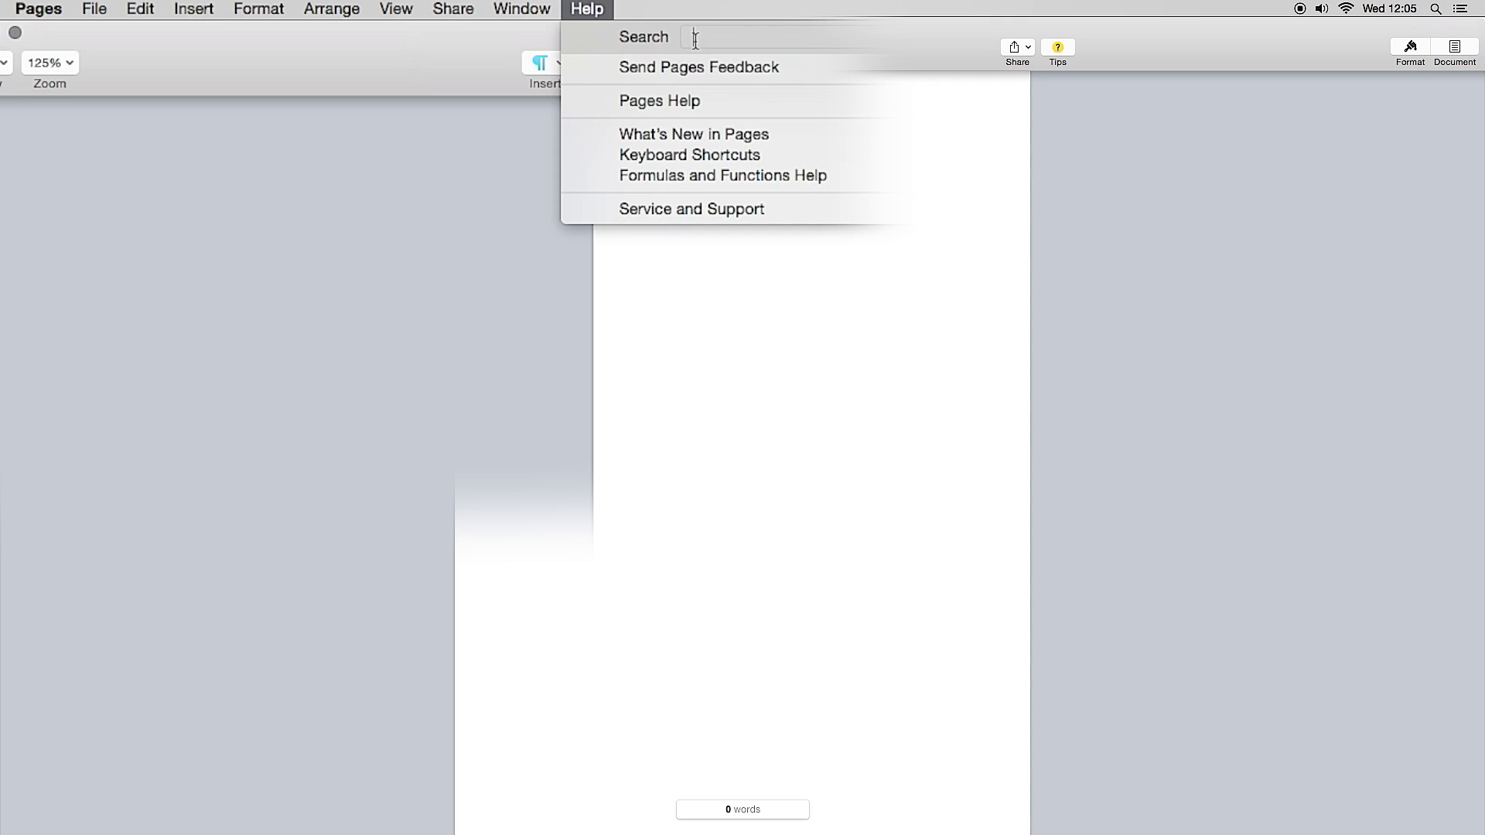
text(shoq co)
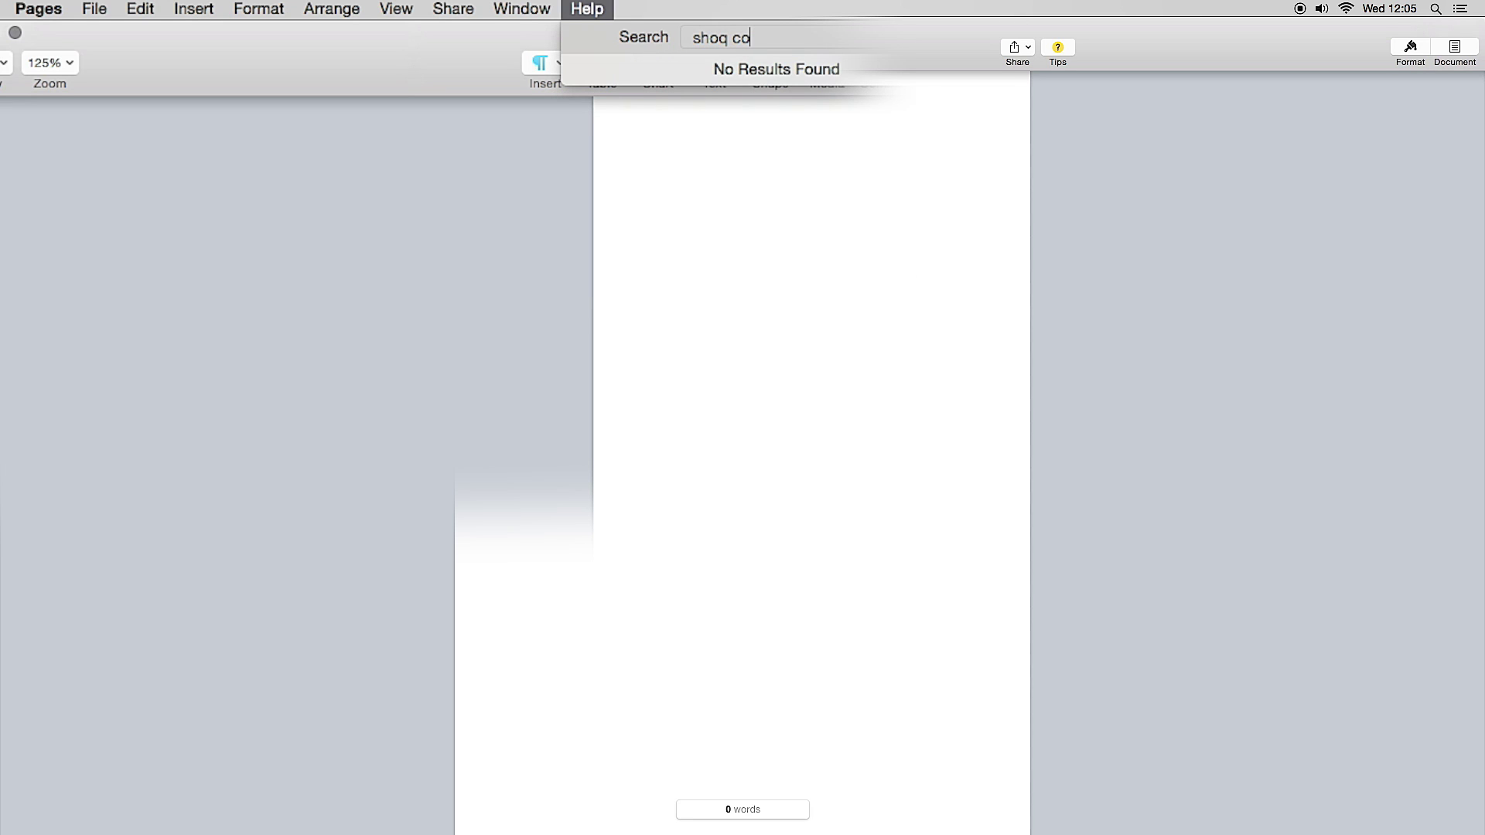
key(BackSpace)
key(BackSpace)
key(BackSpace)
key(BackSpace)
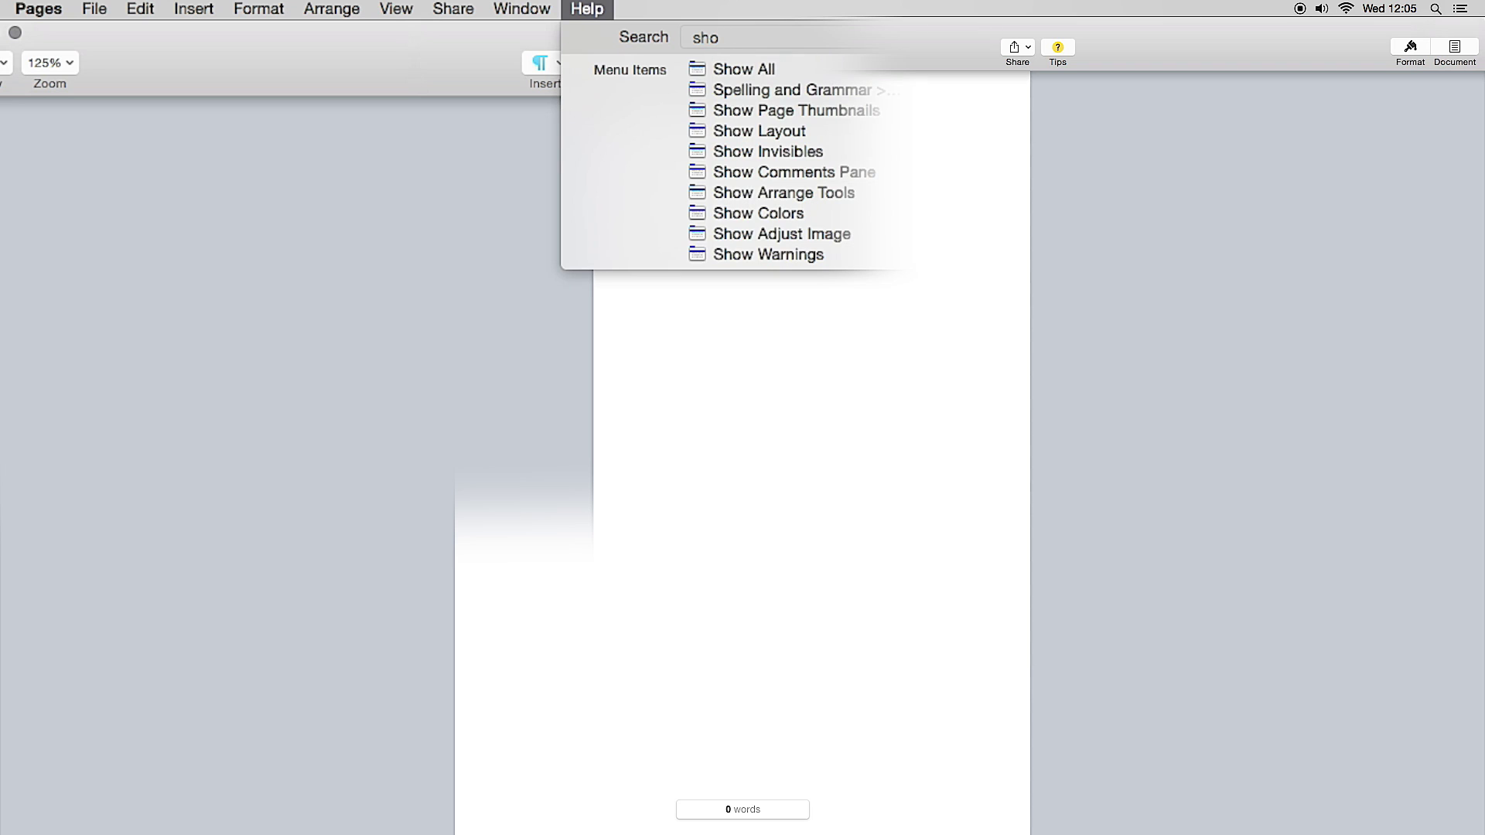
text(w colo)
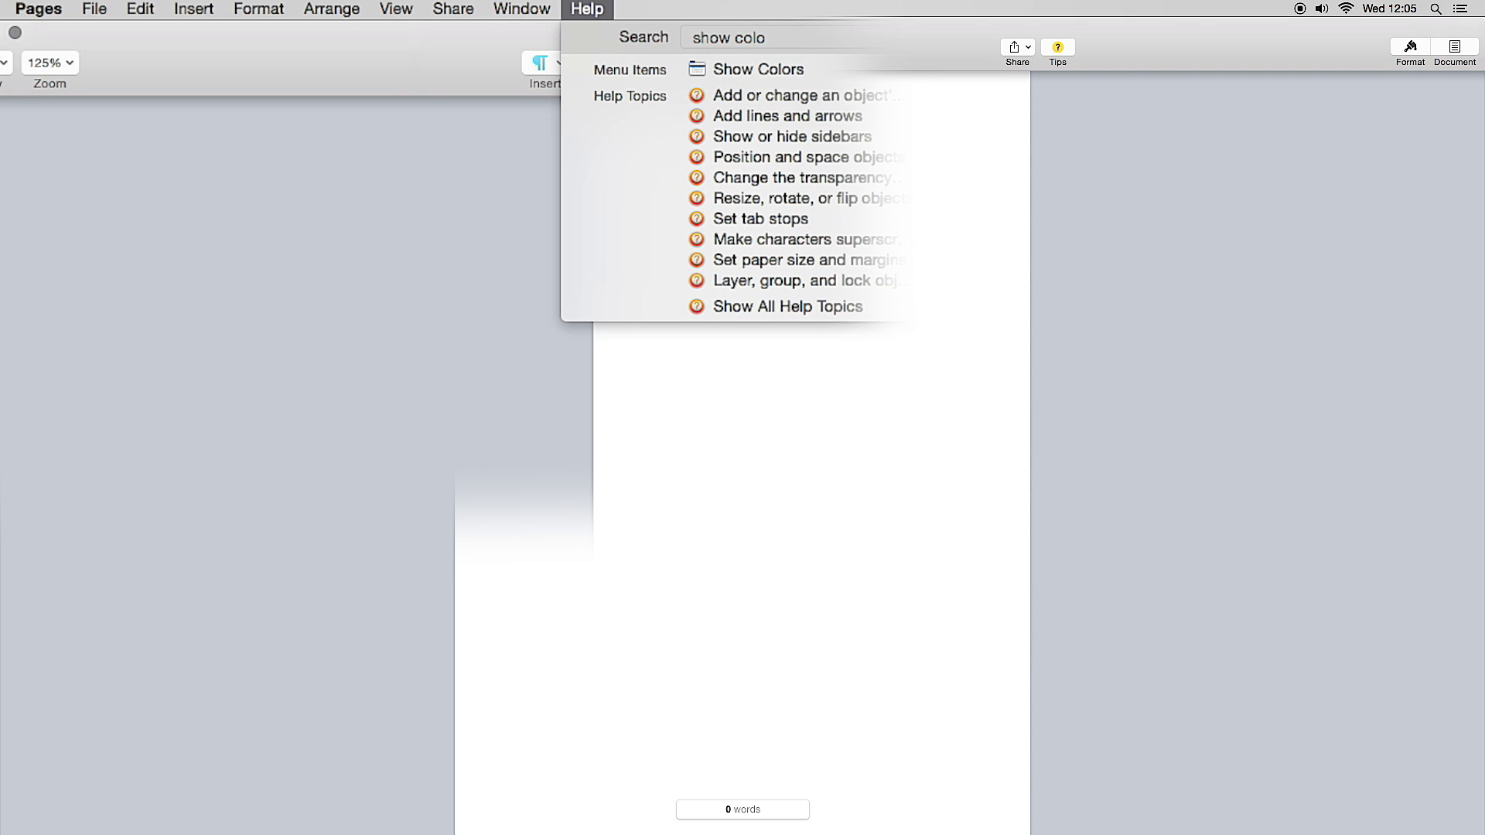
mouse_move(661, 69)
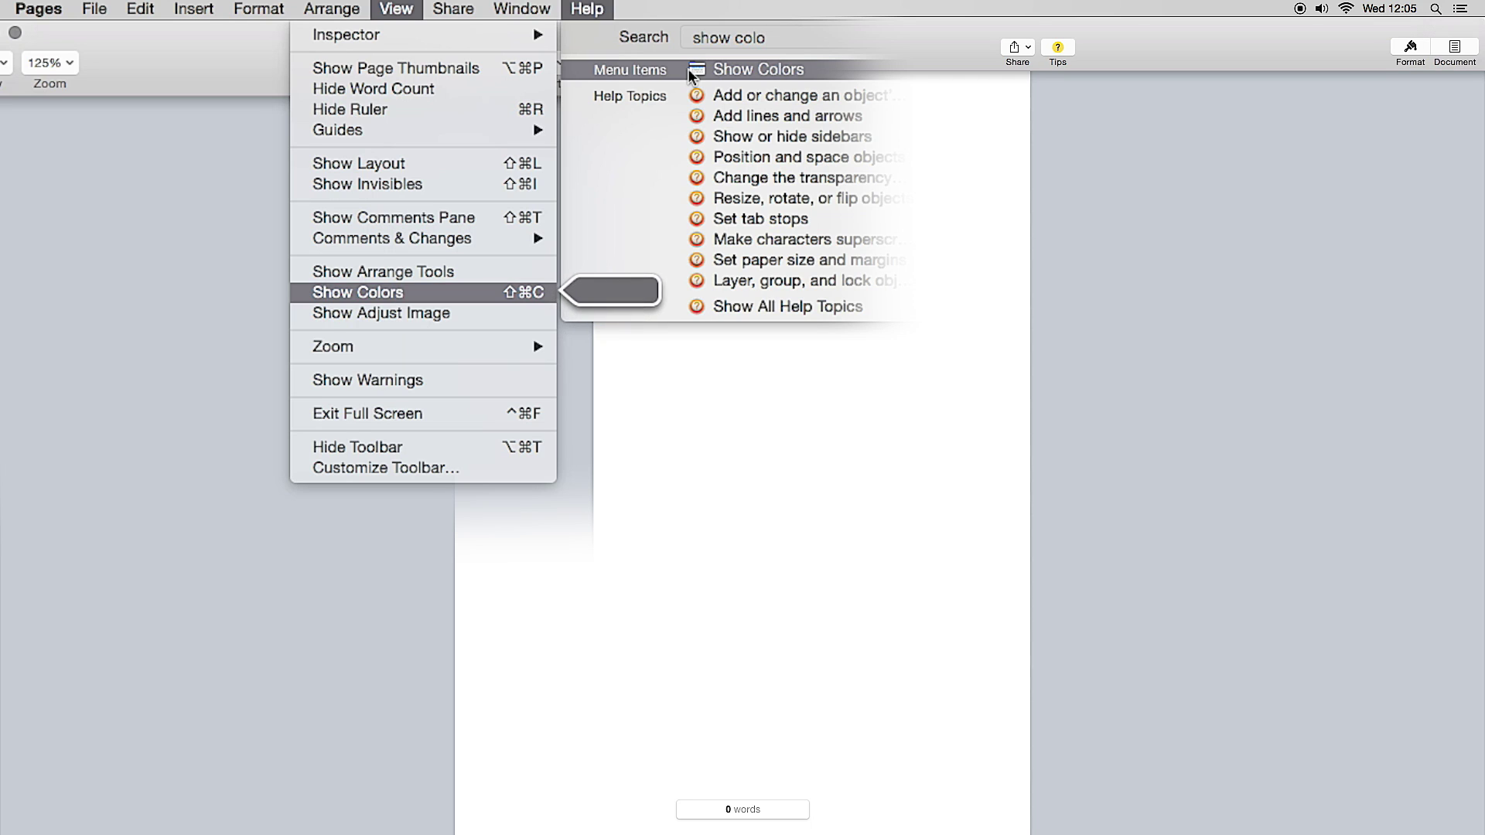
key(Escape)
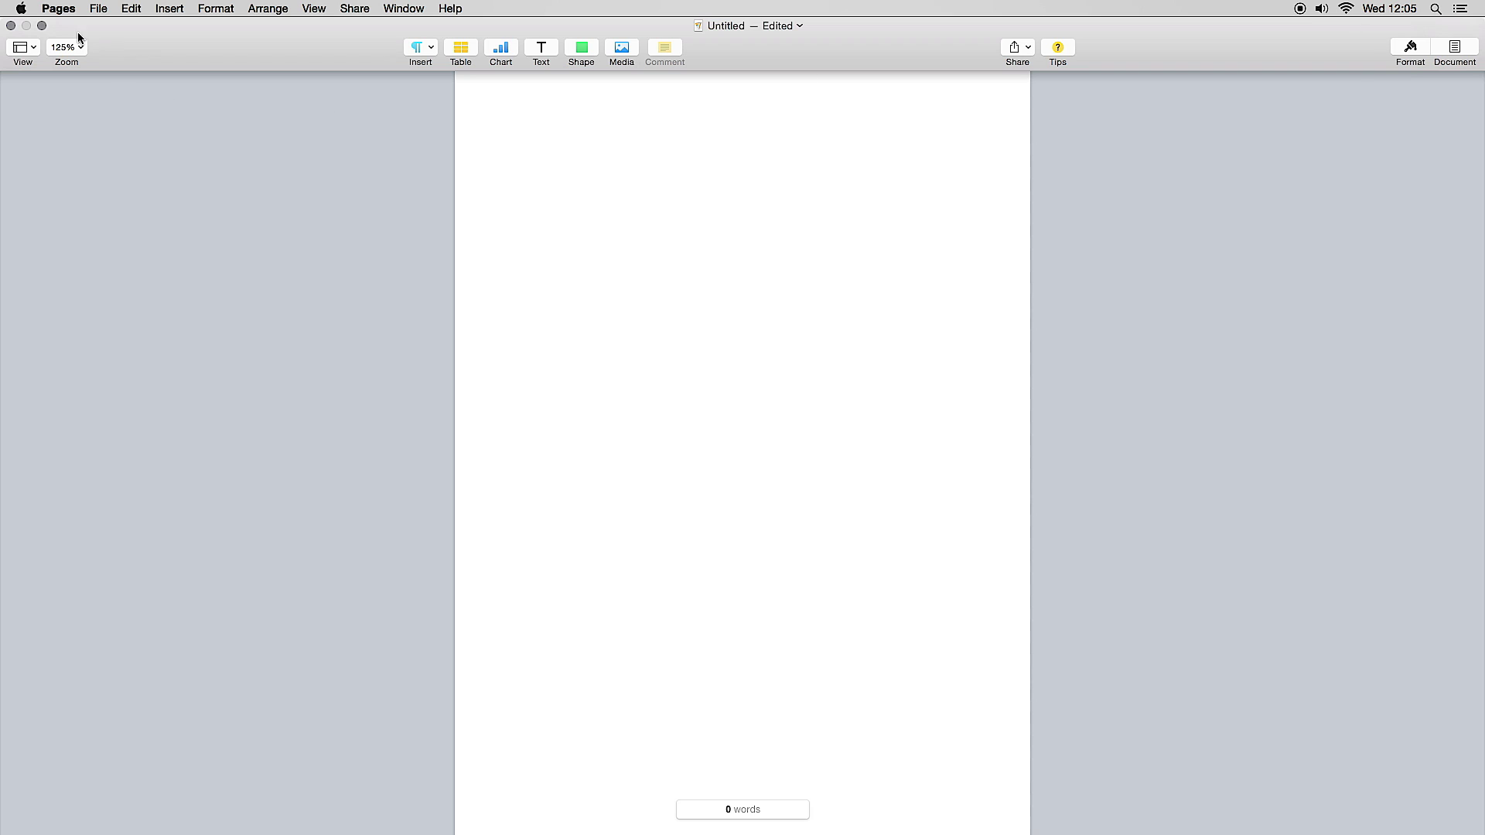
Show the text format options and the document setup, and review the printer and paper size choices
click(42, 26)
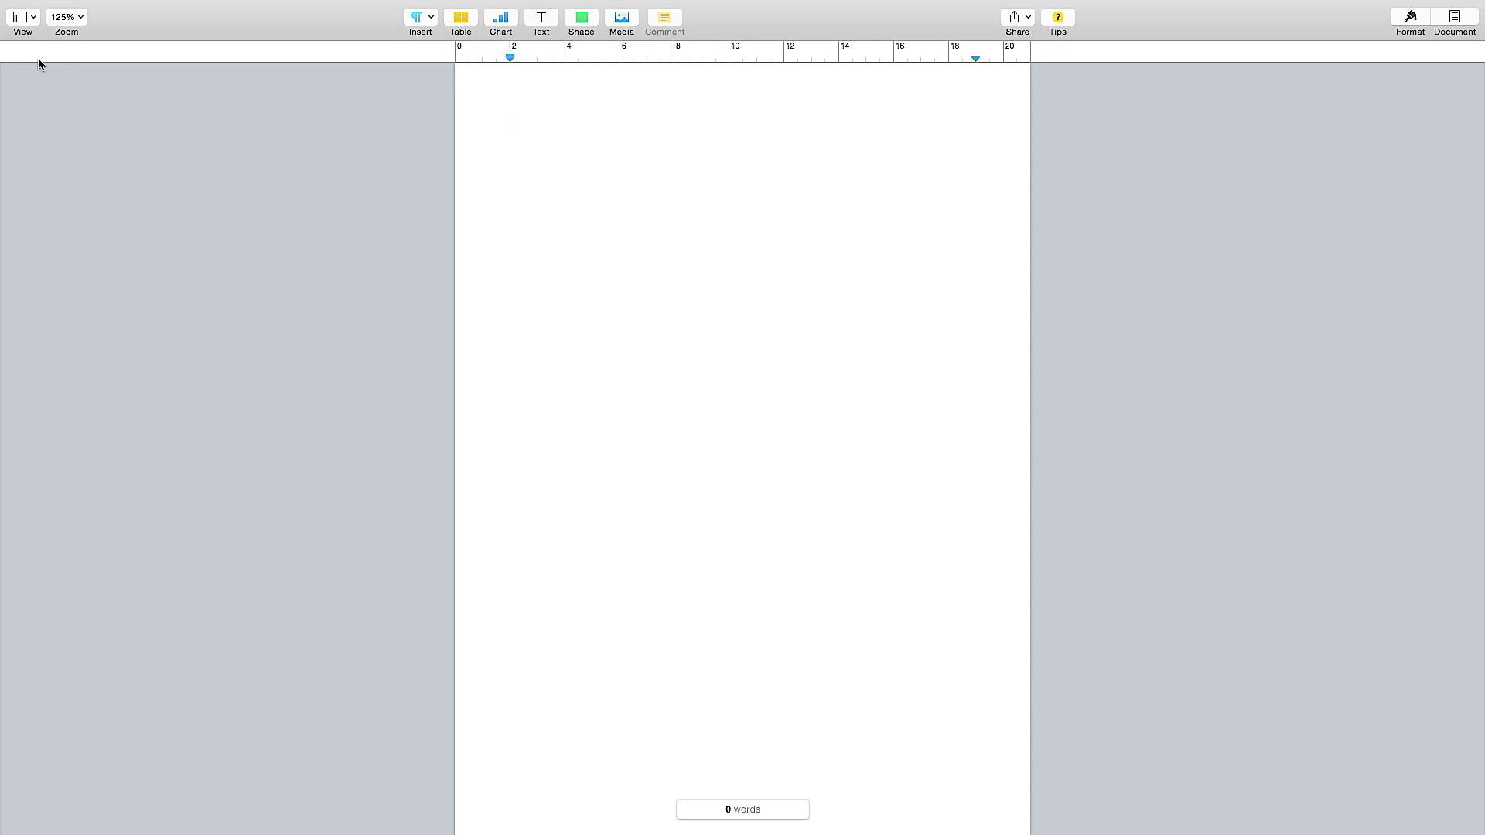
click(1407, 18)
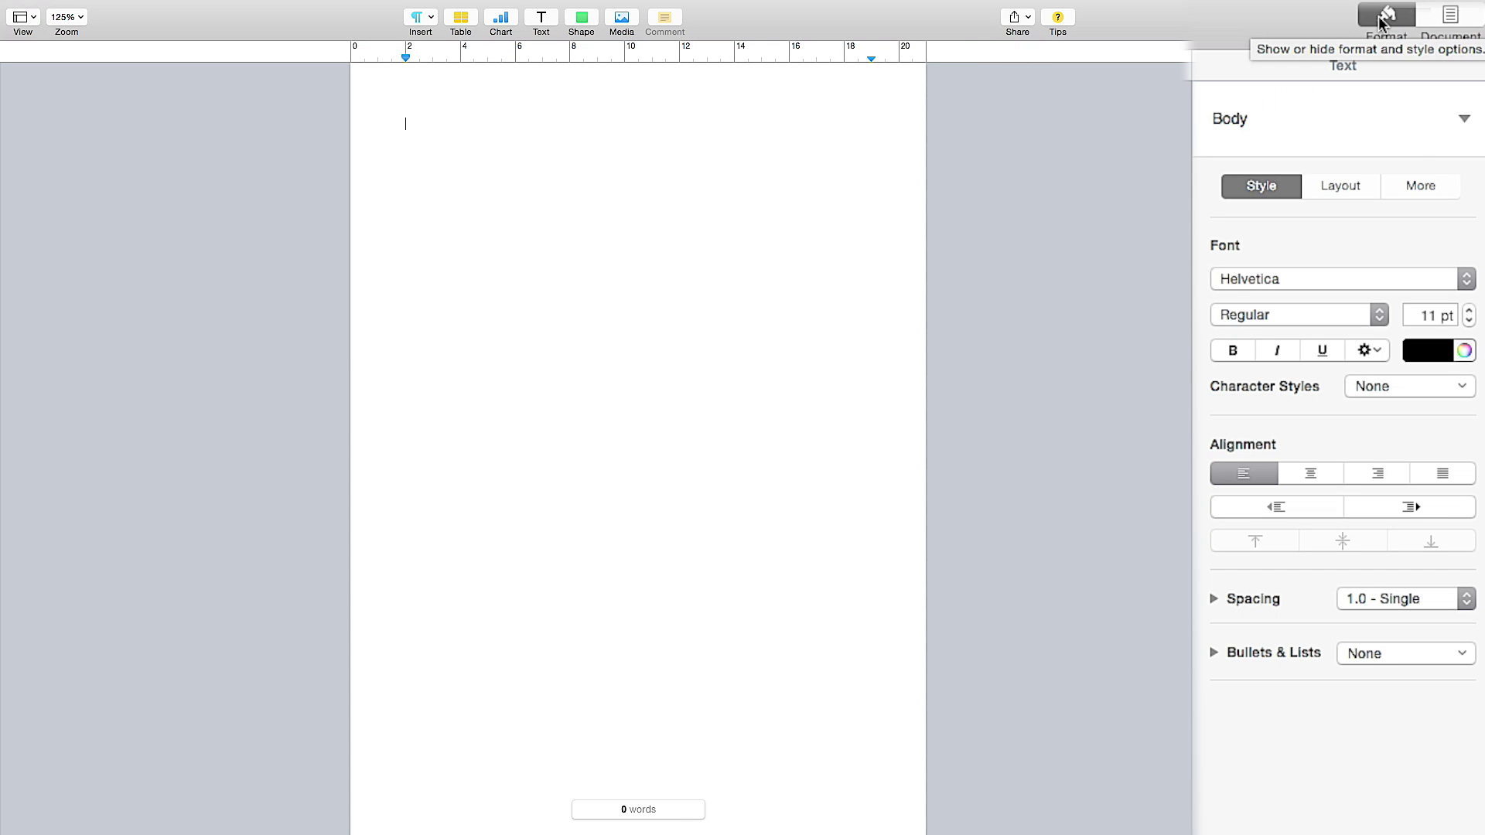
click(1442, 22)
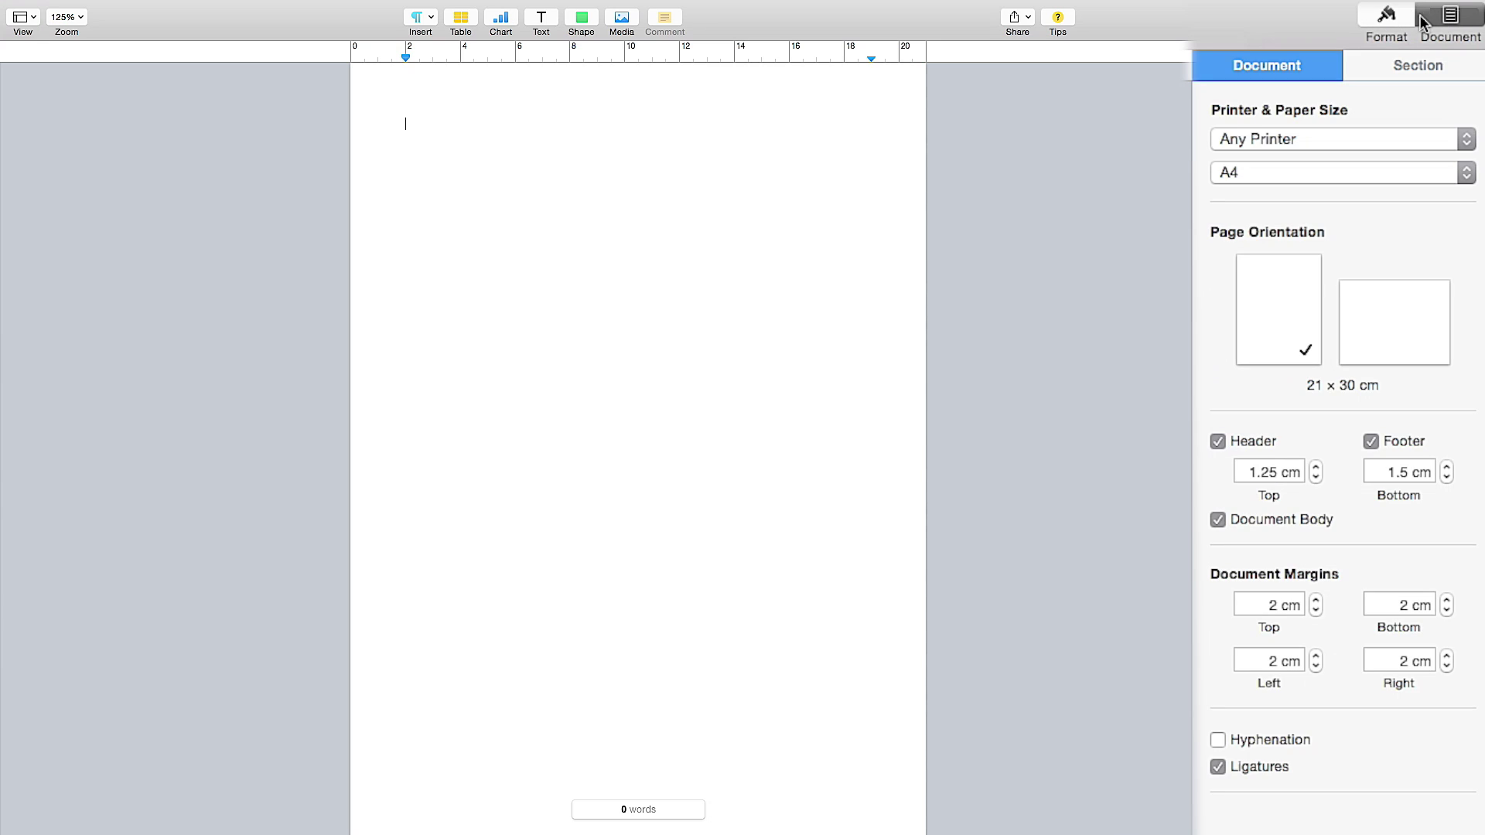
click(1438, 19)
click(1438, 19)
click(1463, 139)
click(1461, 139)
click(1458, 172)
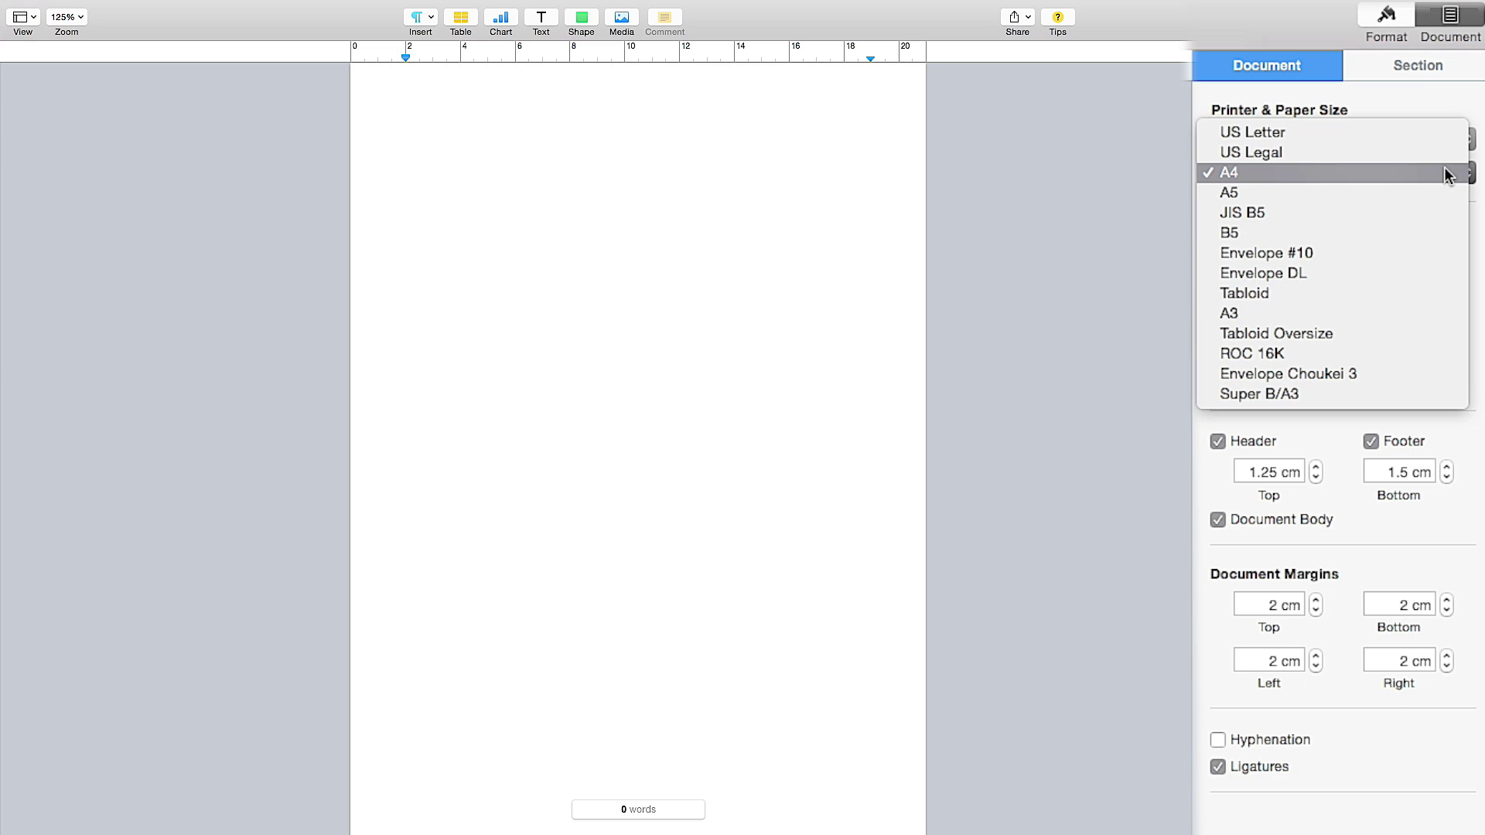
click(1448, 173)
Try the landscape page orientation and return the page to portrait
click(1369, 340)
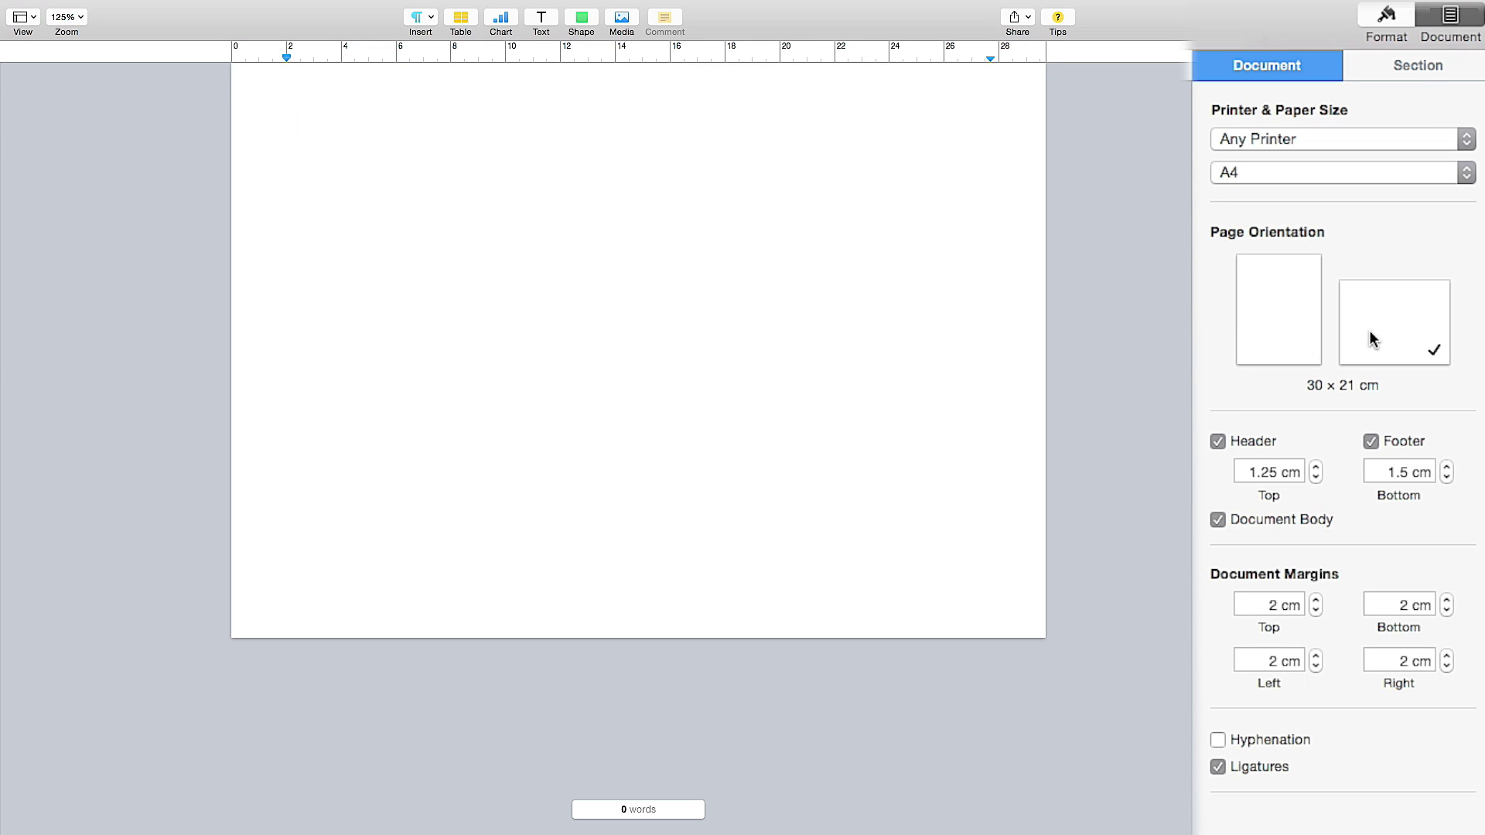
click(1280, 331)
click(1388, 331)
click(1307, 325)
click(1407, 329)
click(1302, 313)
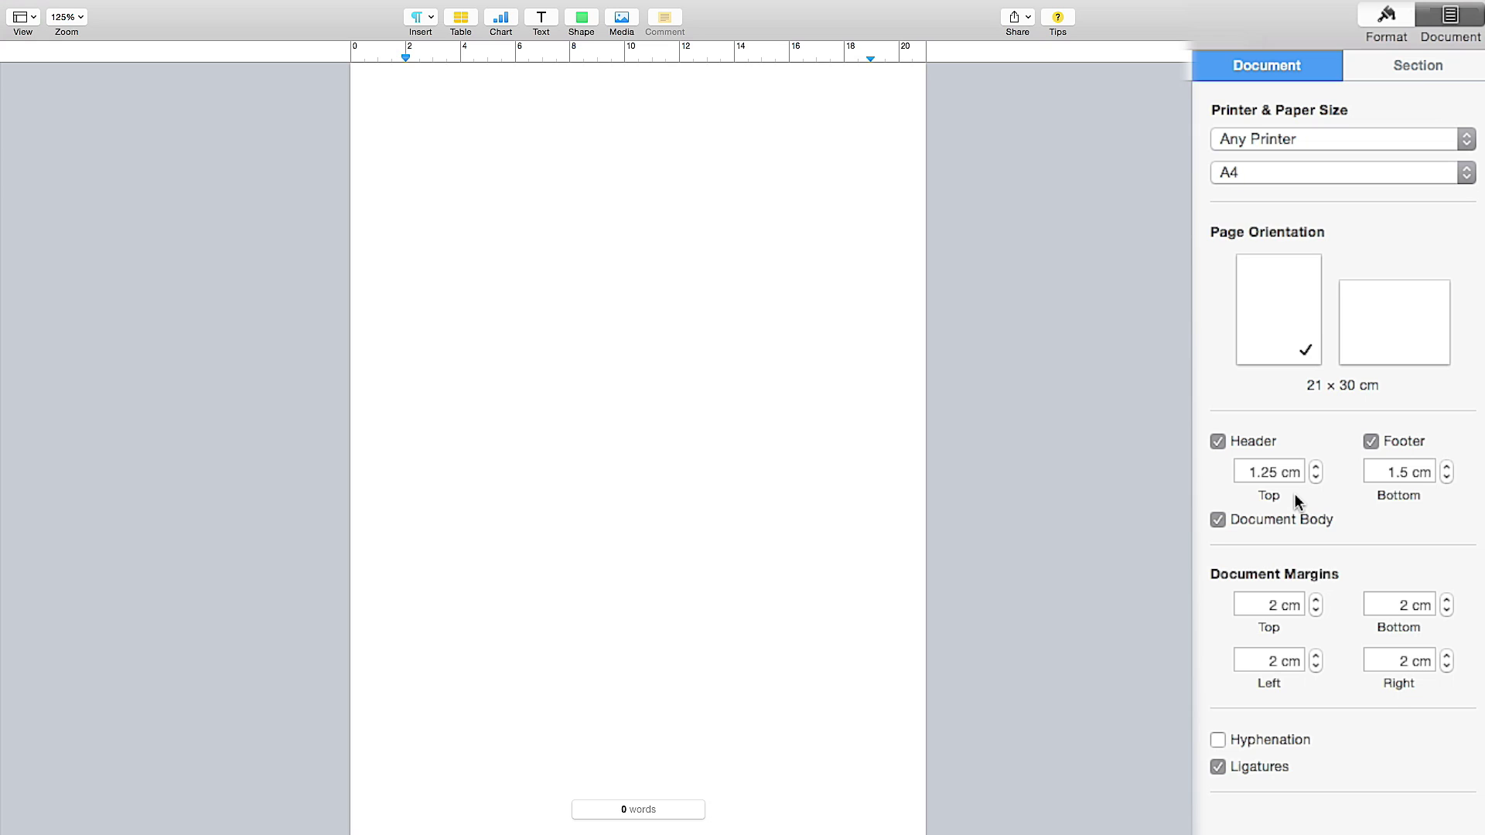
Try adjusting the header's distance from the page top and restore it to 1.25 cm
click(1316, 467)
click(1315, 469)
drag(1277, 472, 1268, 472)
text(5)
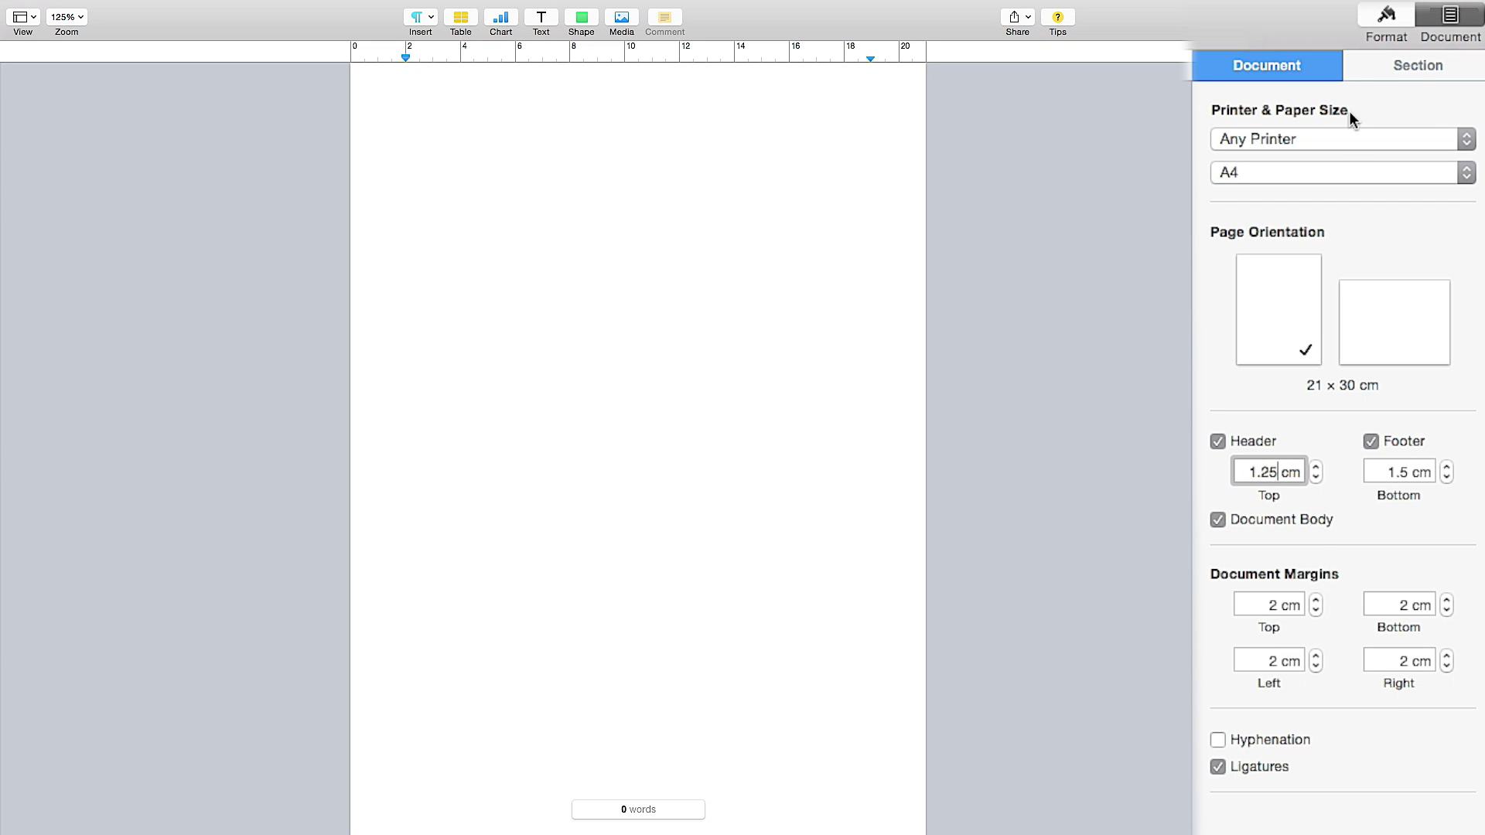
Review the section settings, including the page number formats and the choices for creating a new section
click(1373, 75)
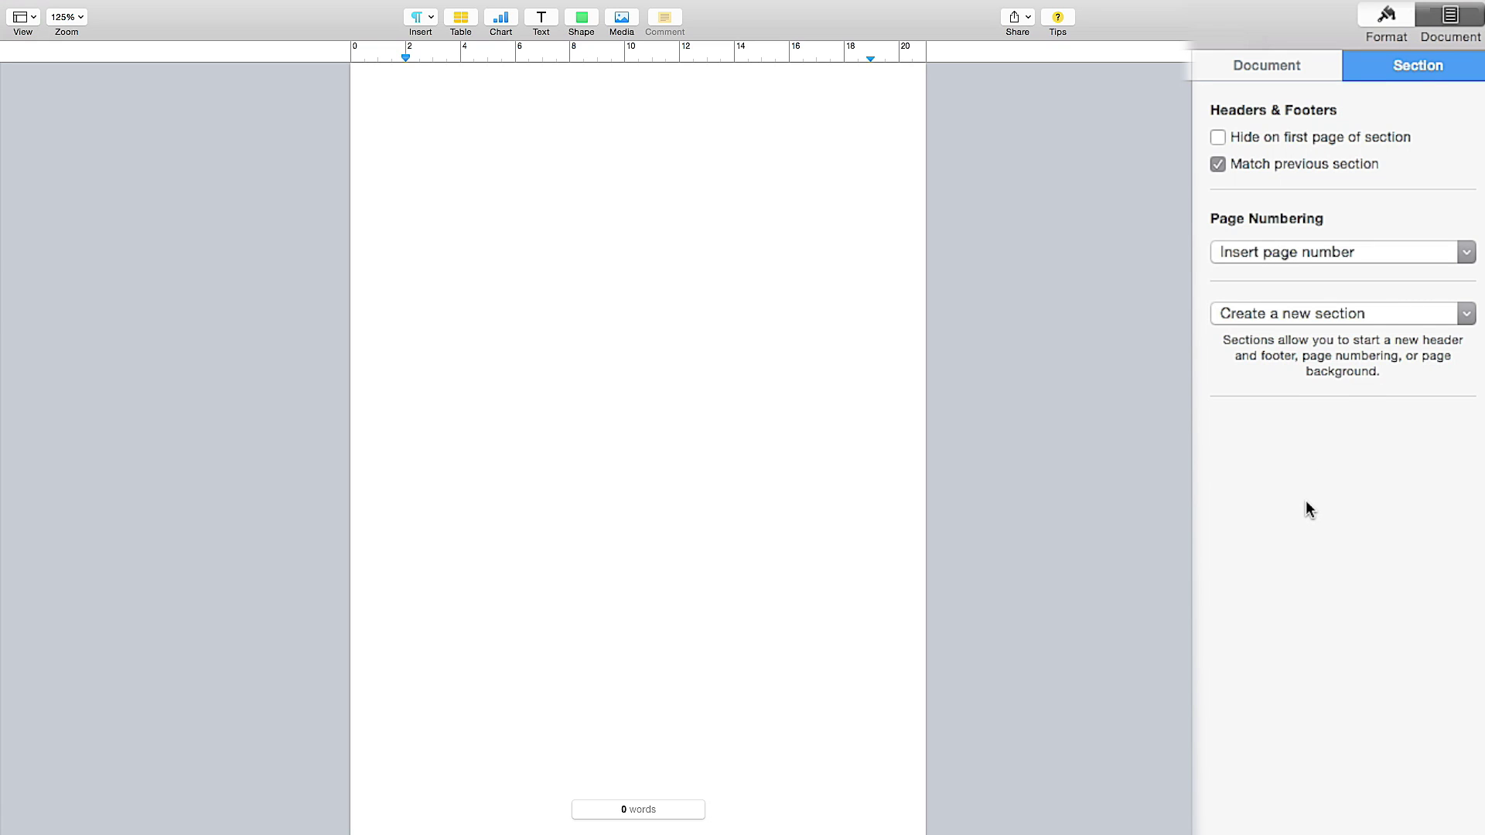
click(1463, 255)
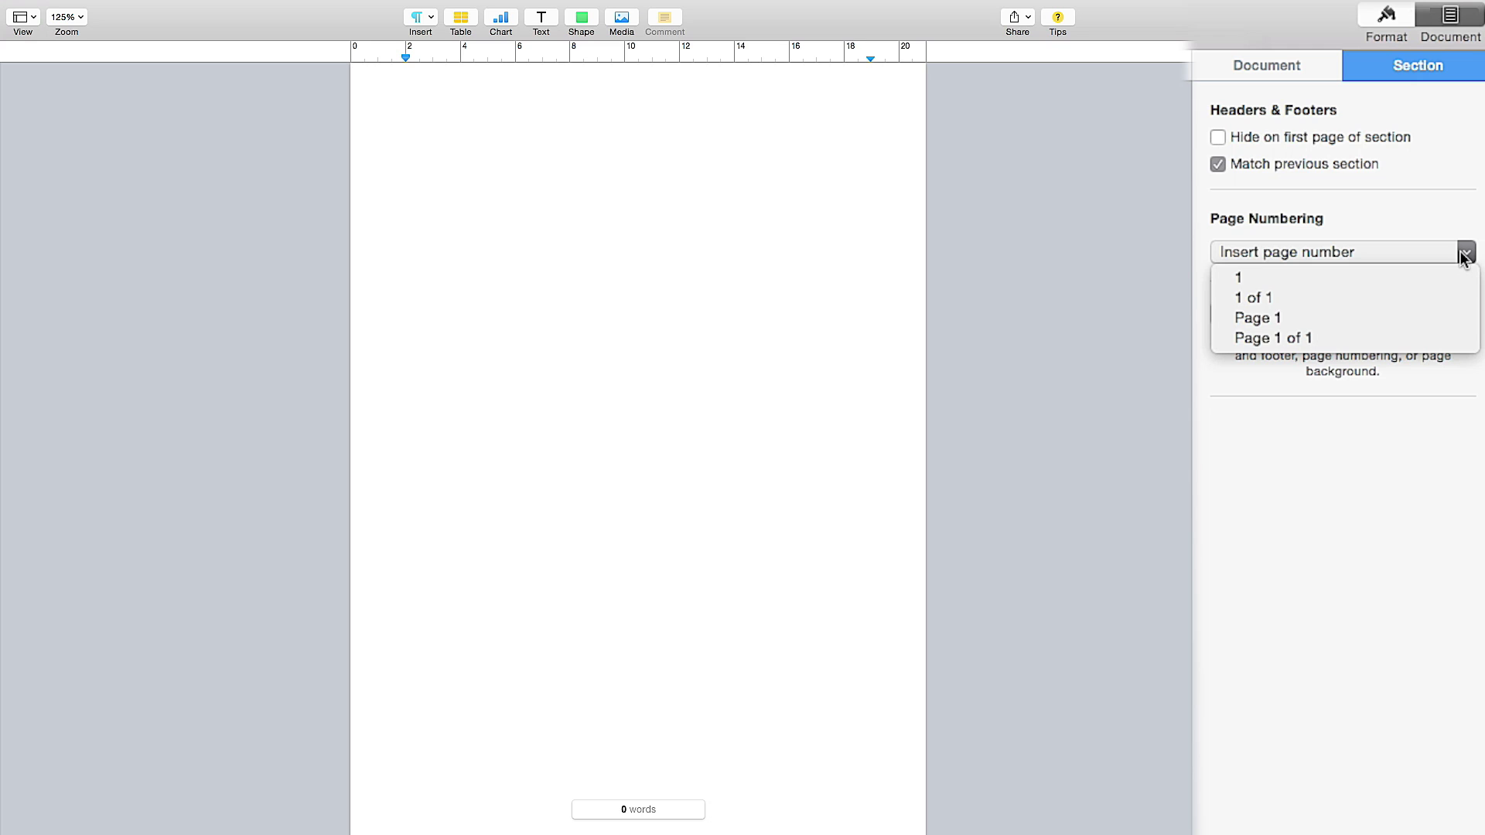
click(1388, 552)
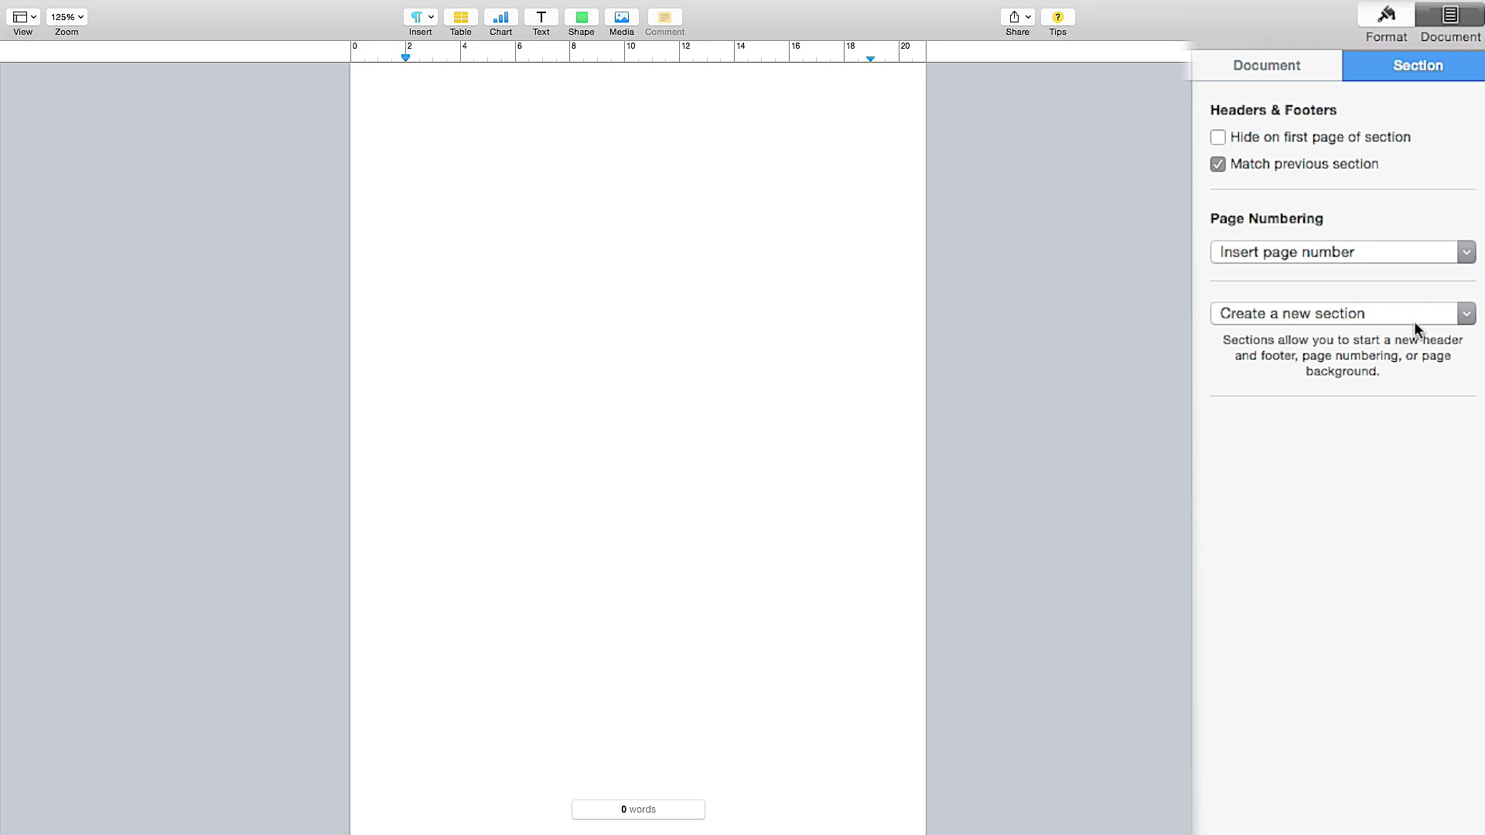
click(1448, 321)
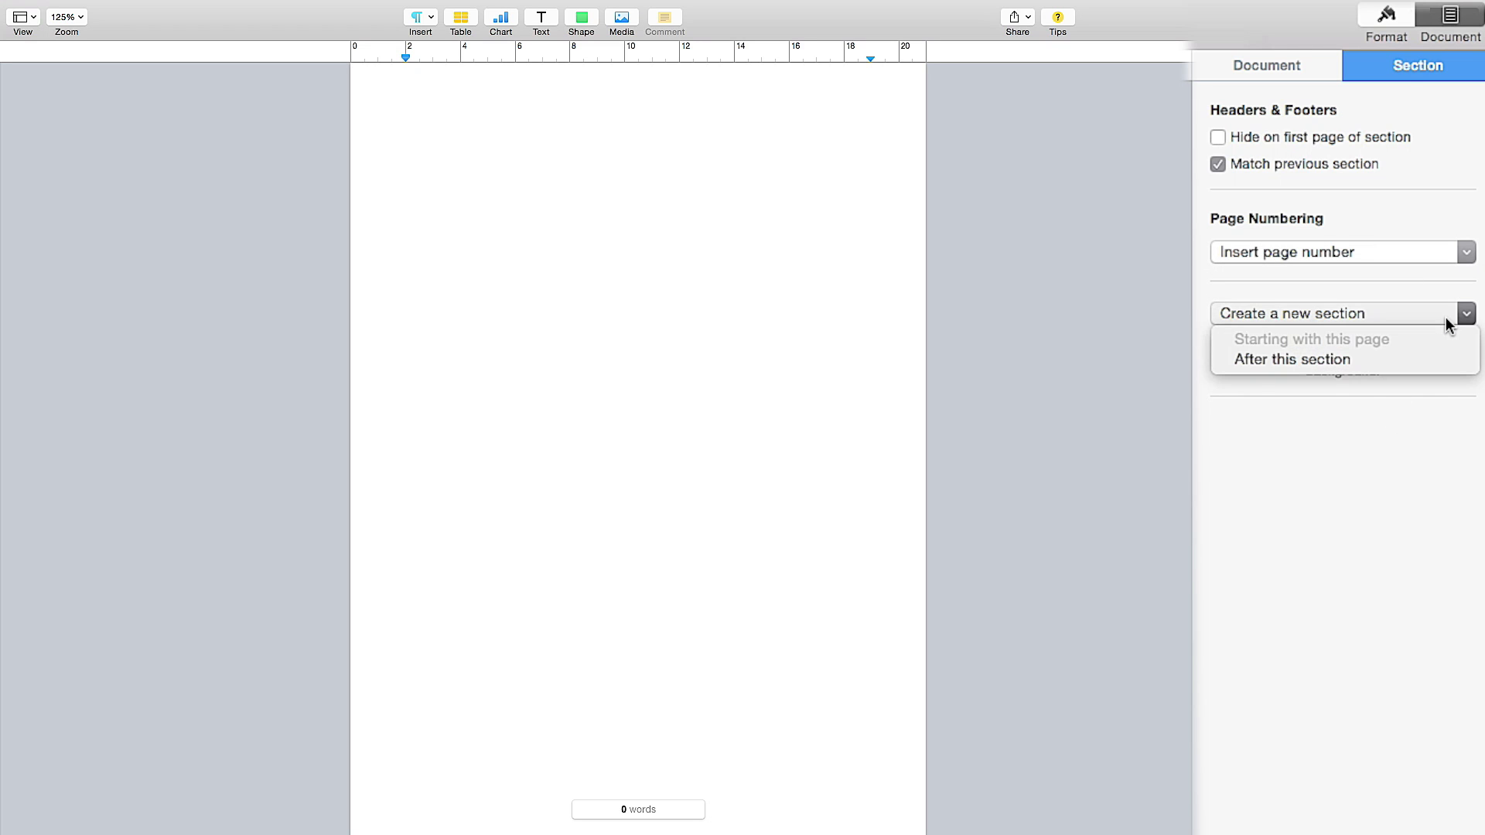
click(1388, 502)
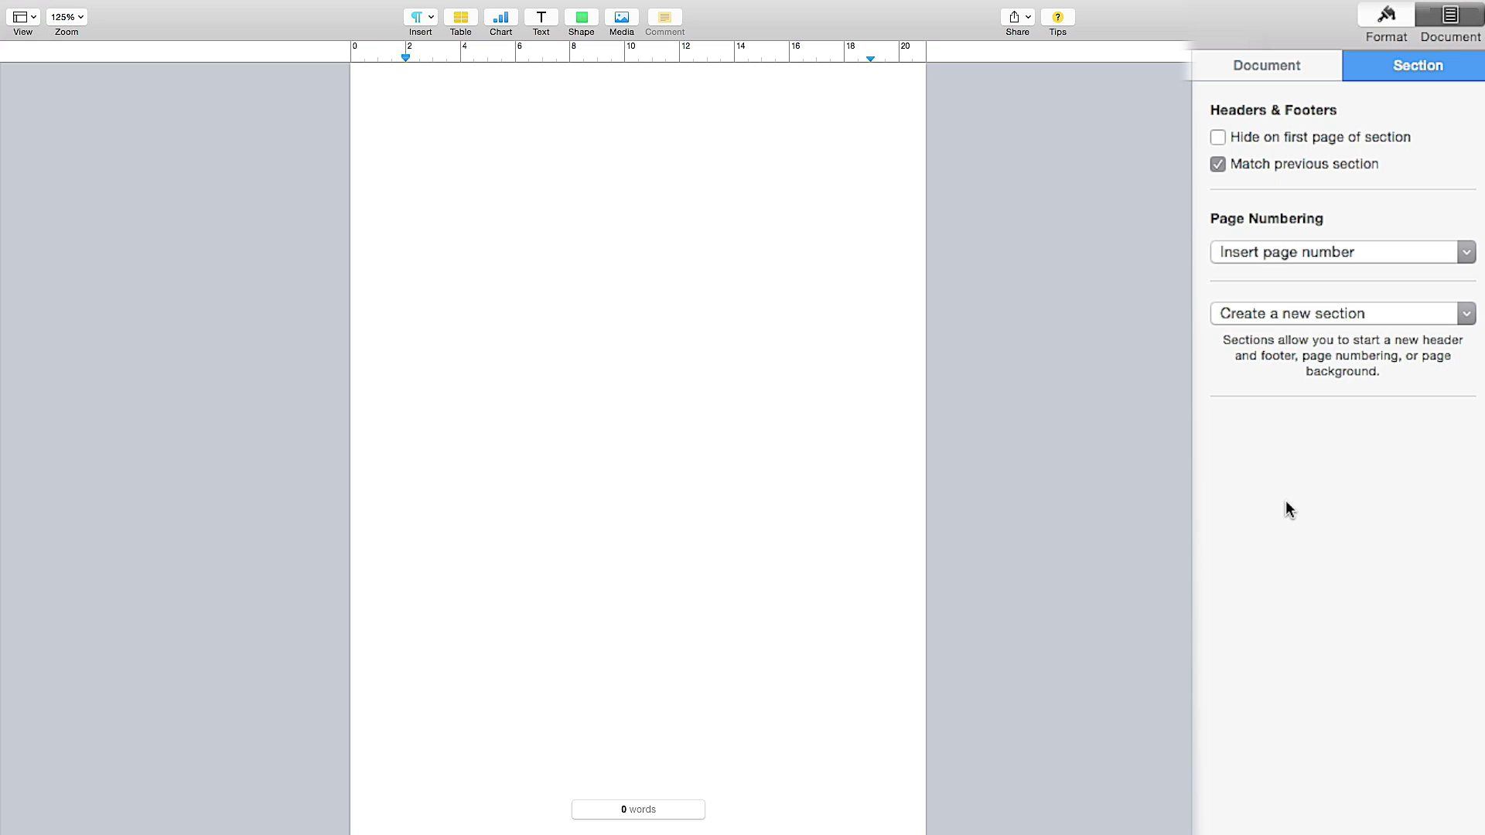
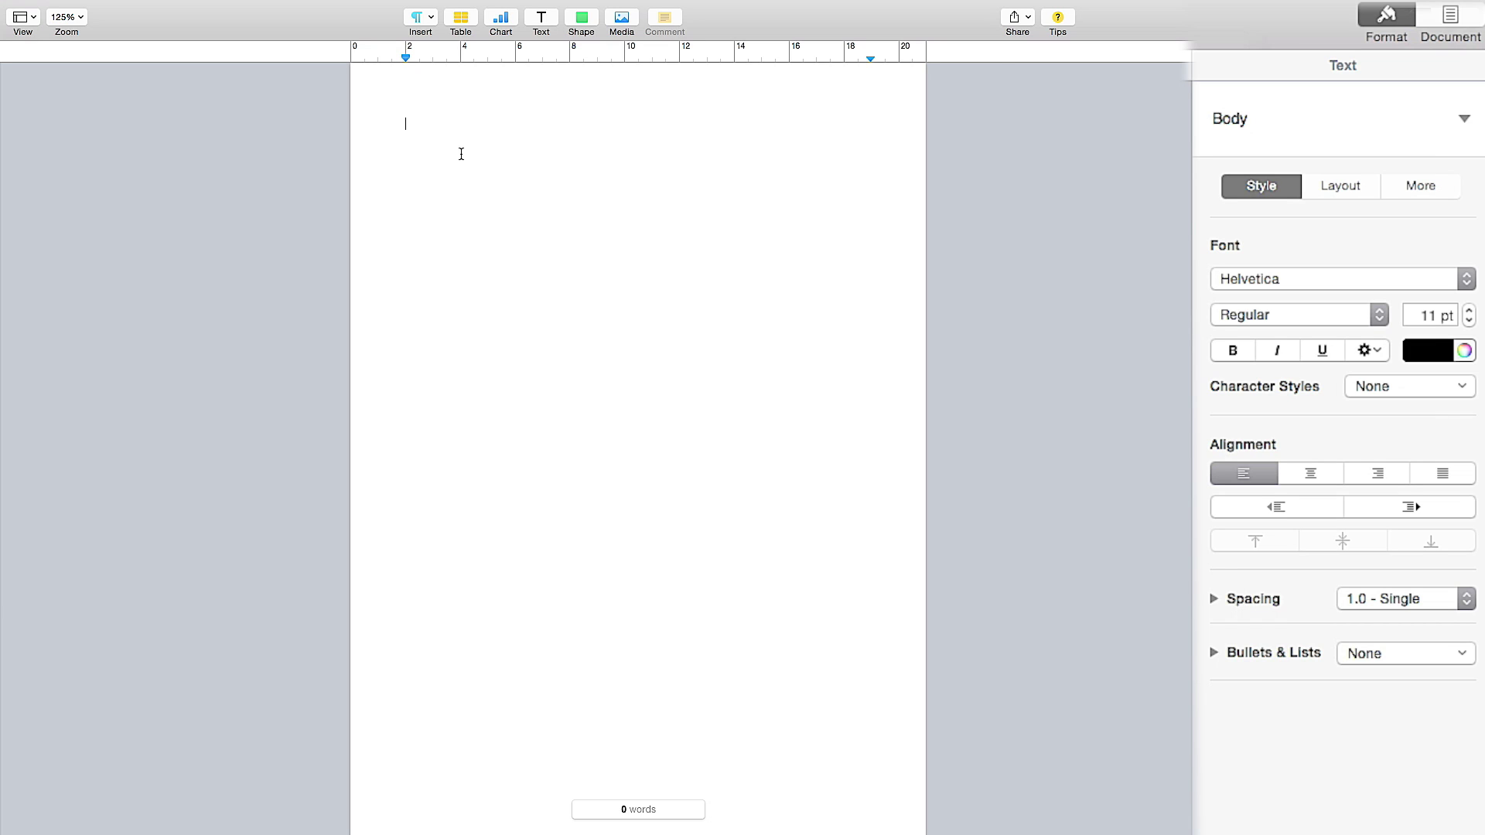
Enter "TITLE" on the first line of the page and apply the Title paragraph style to it
click(1464, 119)
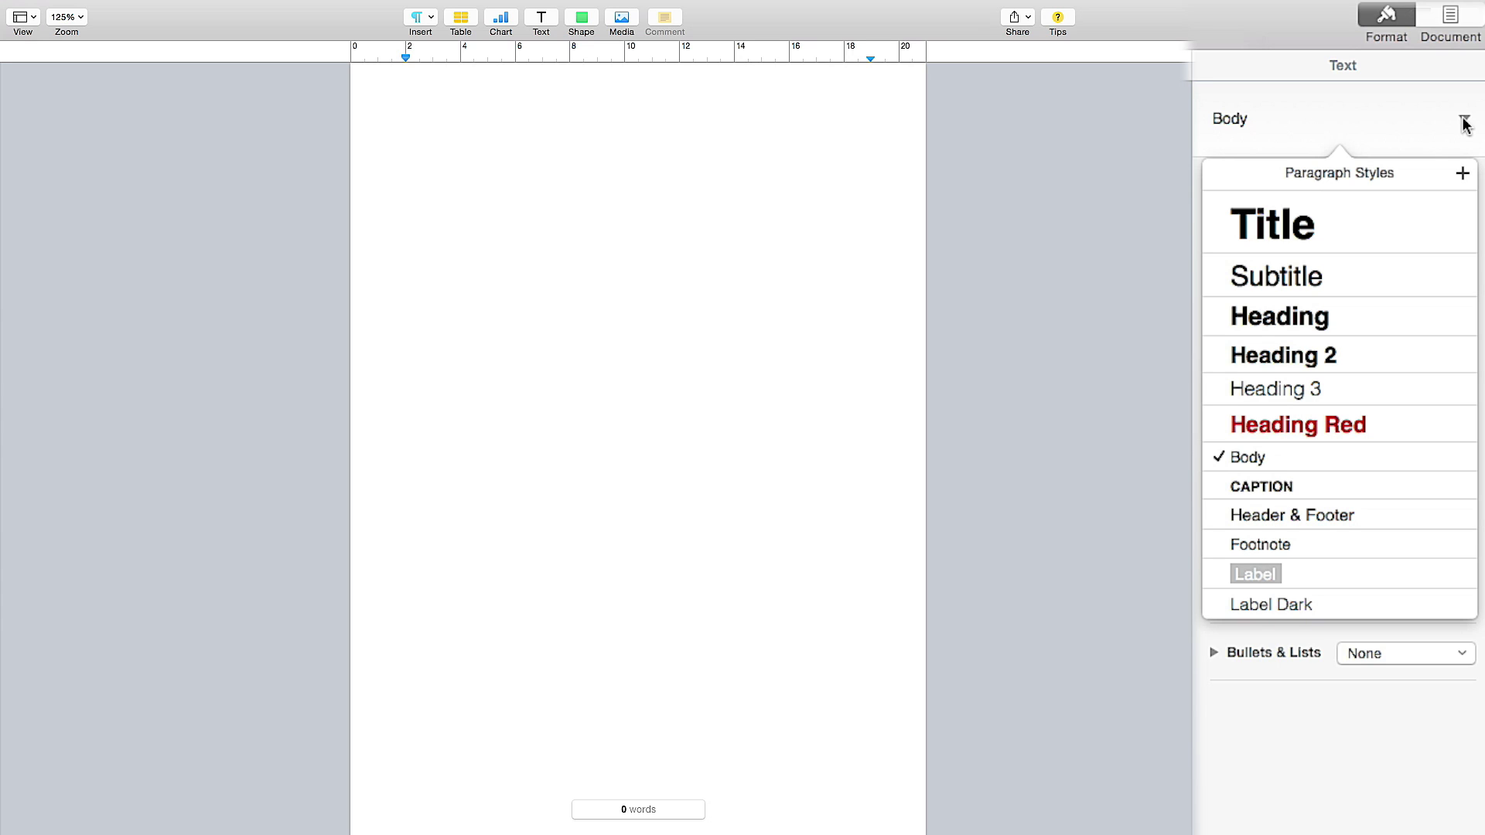
click(1464, 120)
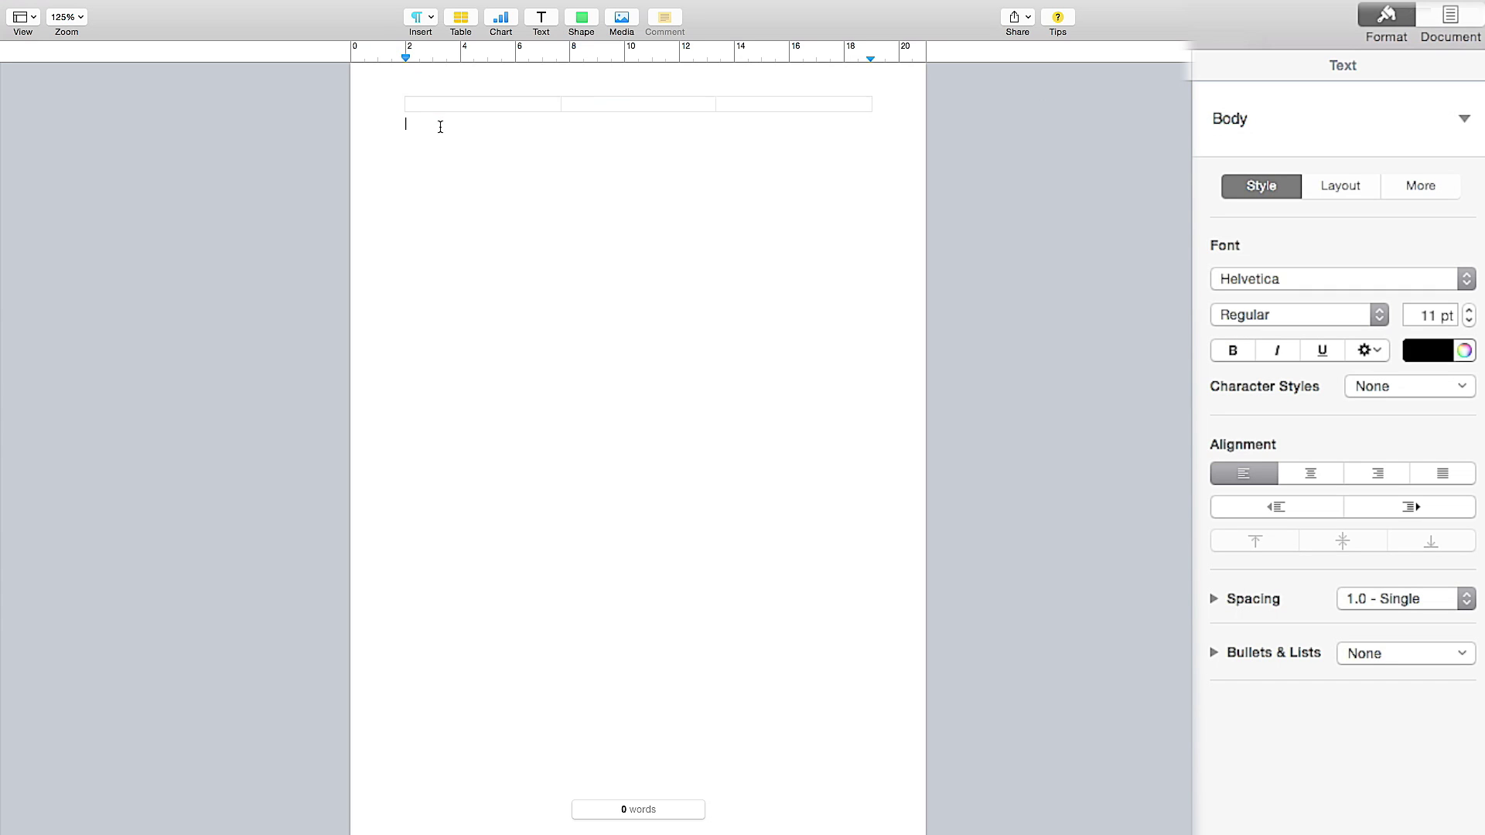
text(HEADER)
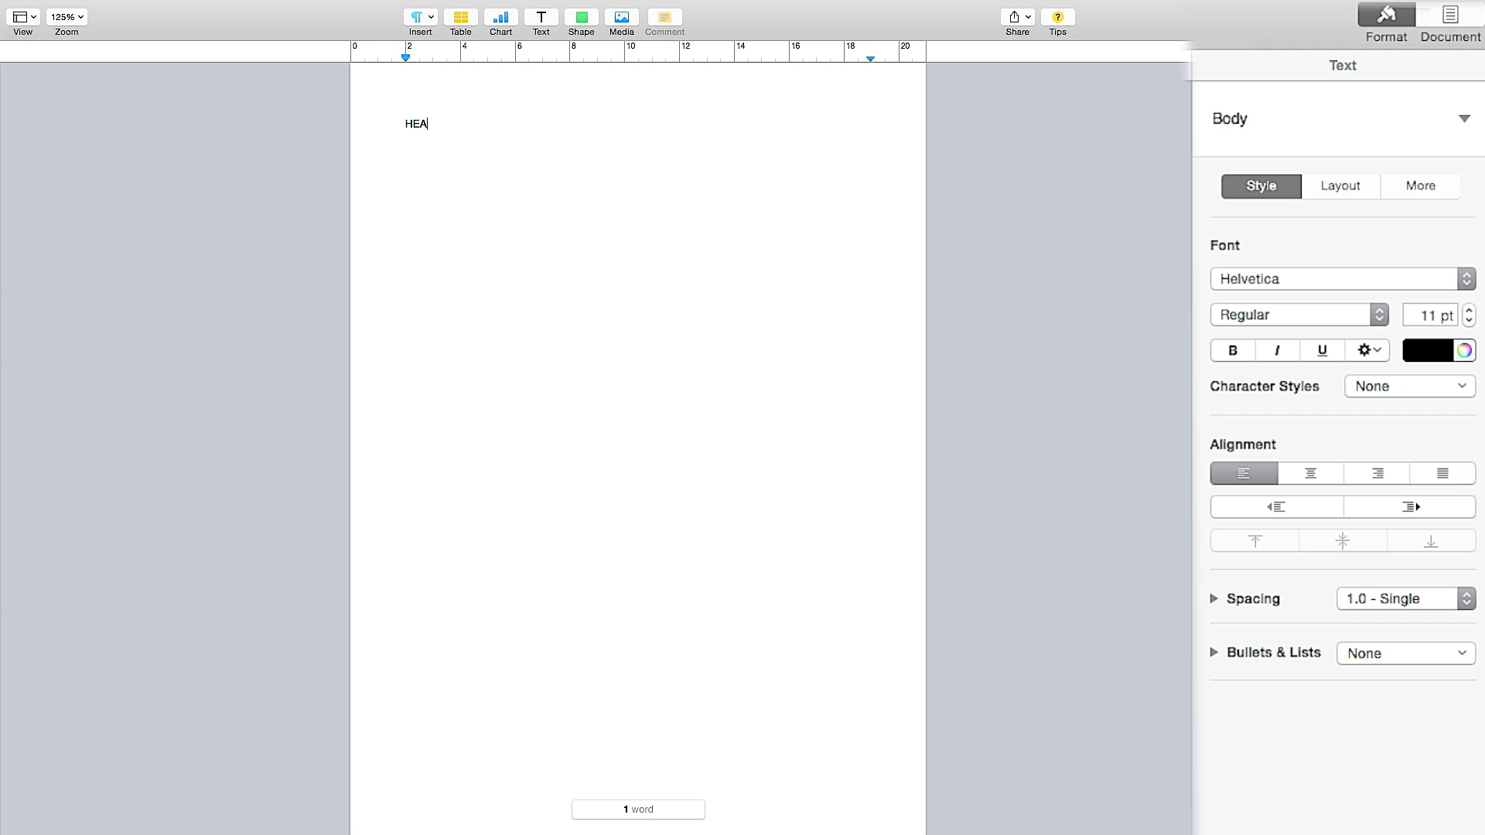
double_click(447, 124)
text(TITLE)
drag(438, 124, 409, 133)
click(1362, 122)
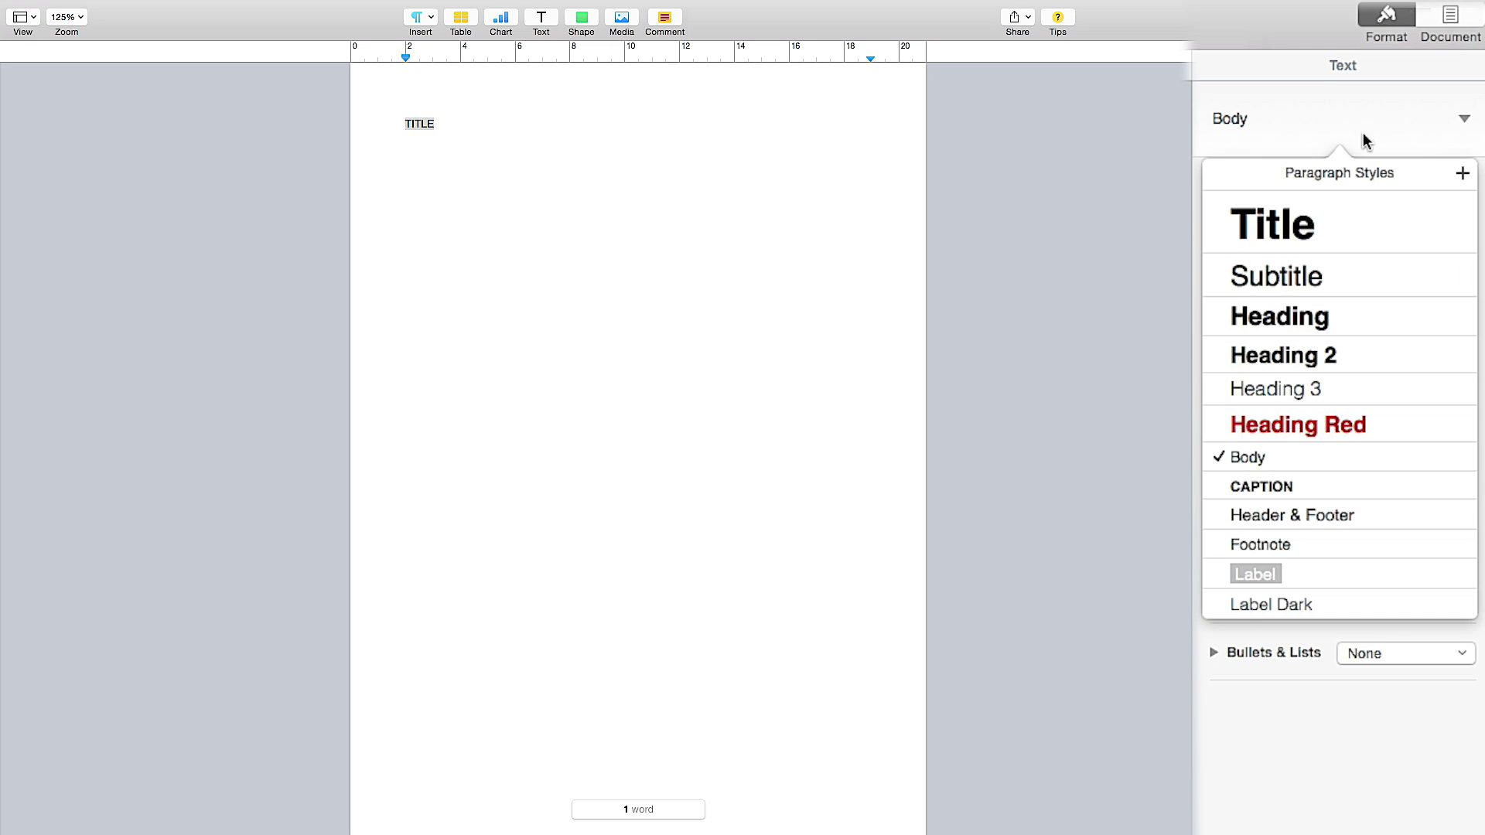
click(1353, 221)
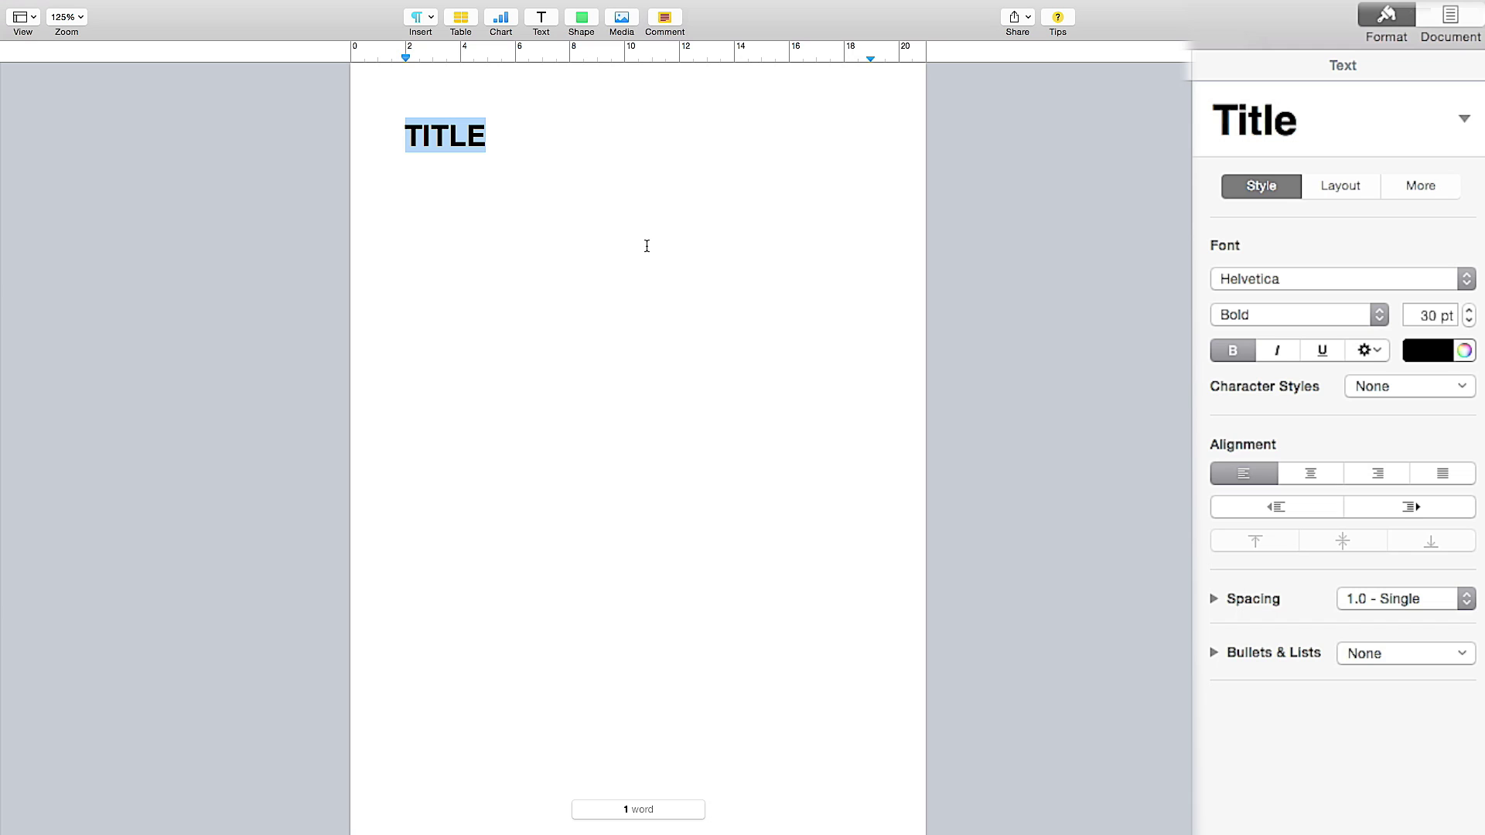
Set the title's font to Arial Rounded MT Bold and update the Title paragraph style with the change
click(513, 136)
drag(500, 136, 408, 134)
click(1442, 279)
scroll(1389, 259, up, 15)
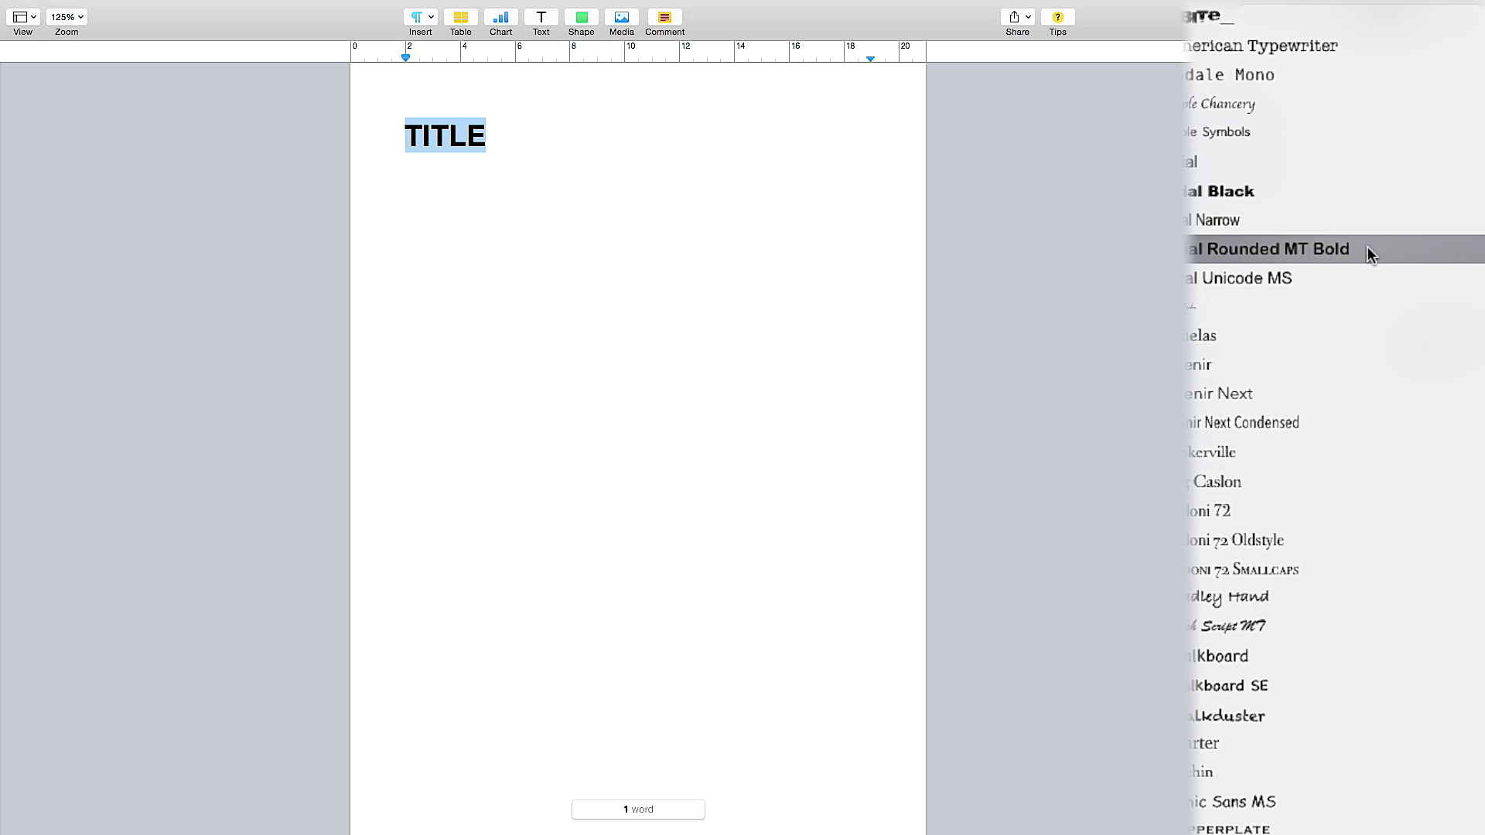
click(1366, 248)
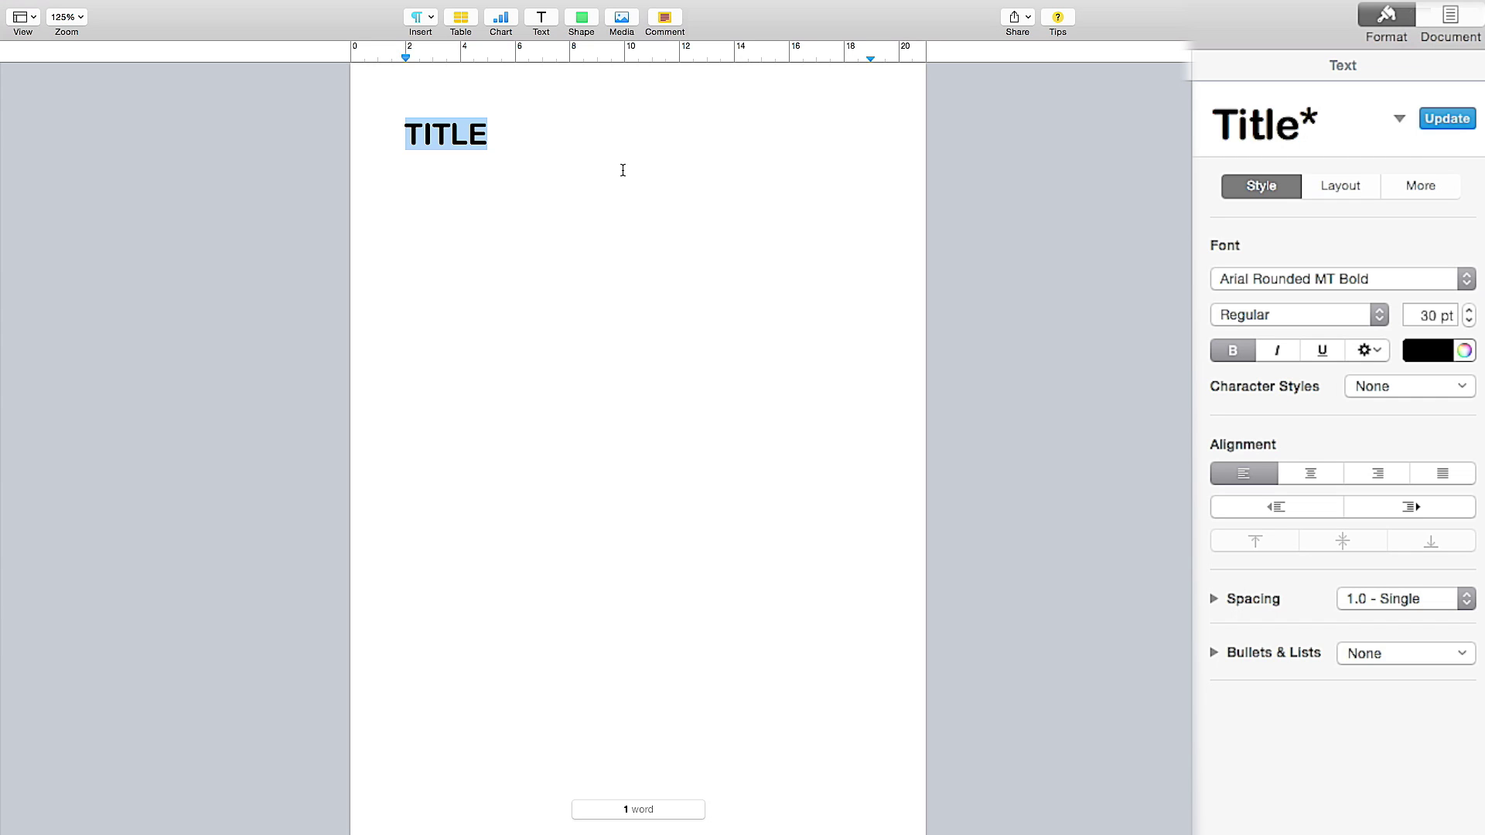
click(1429, 121)
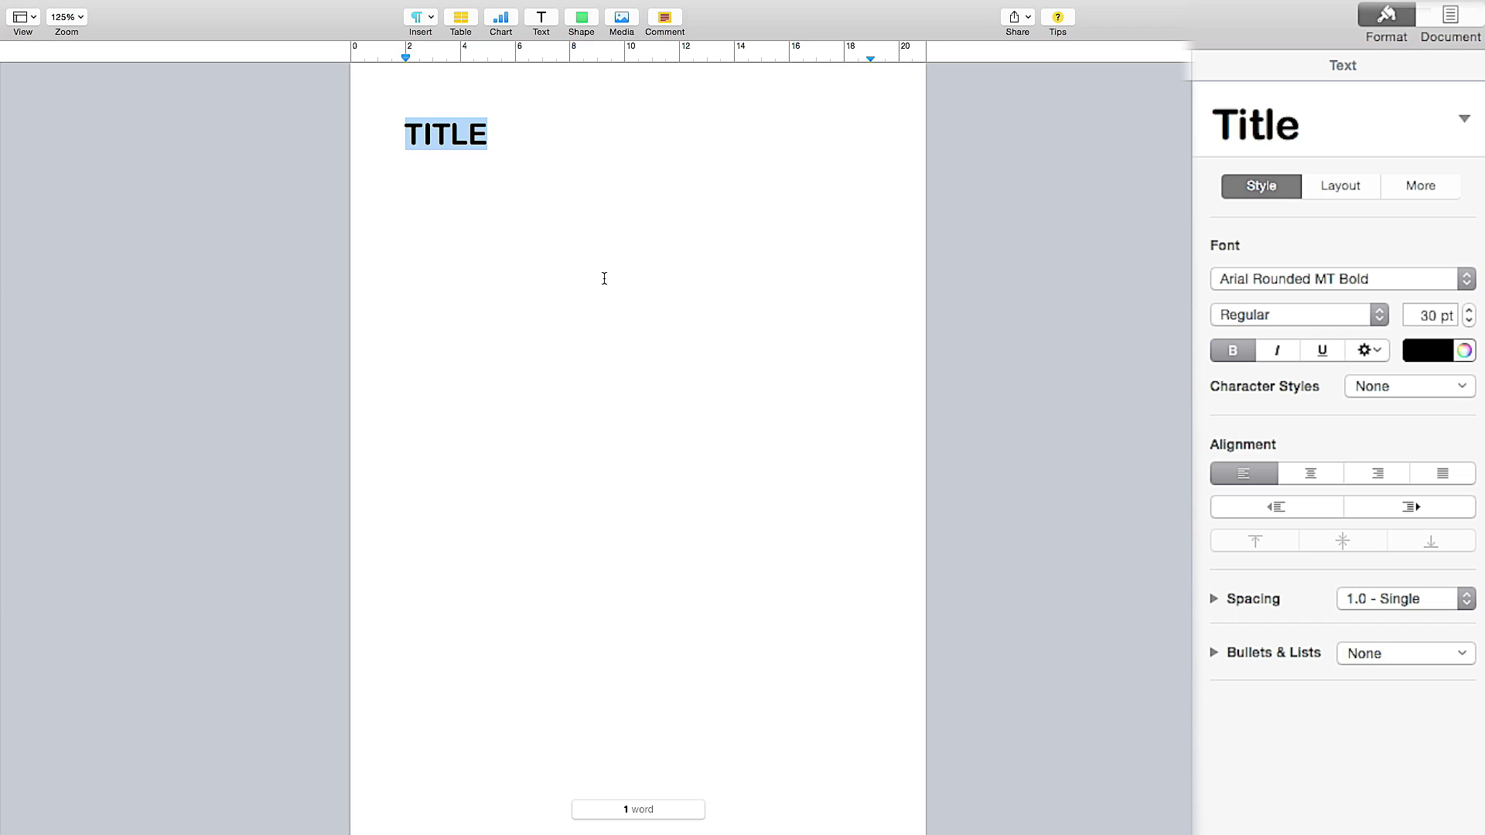
Add the word "text" on a new line below the title and apply the Title paragraph style to it
click(579, 255)
key(Return)
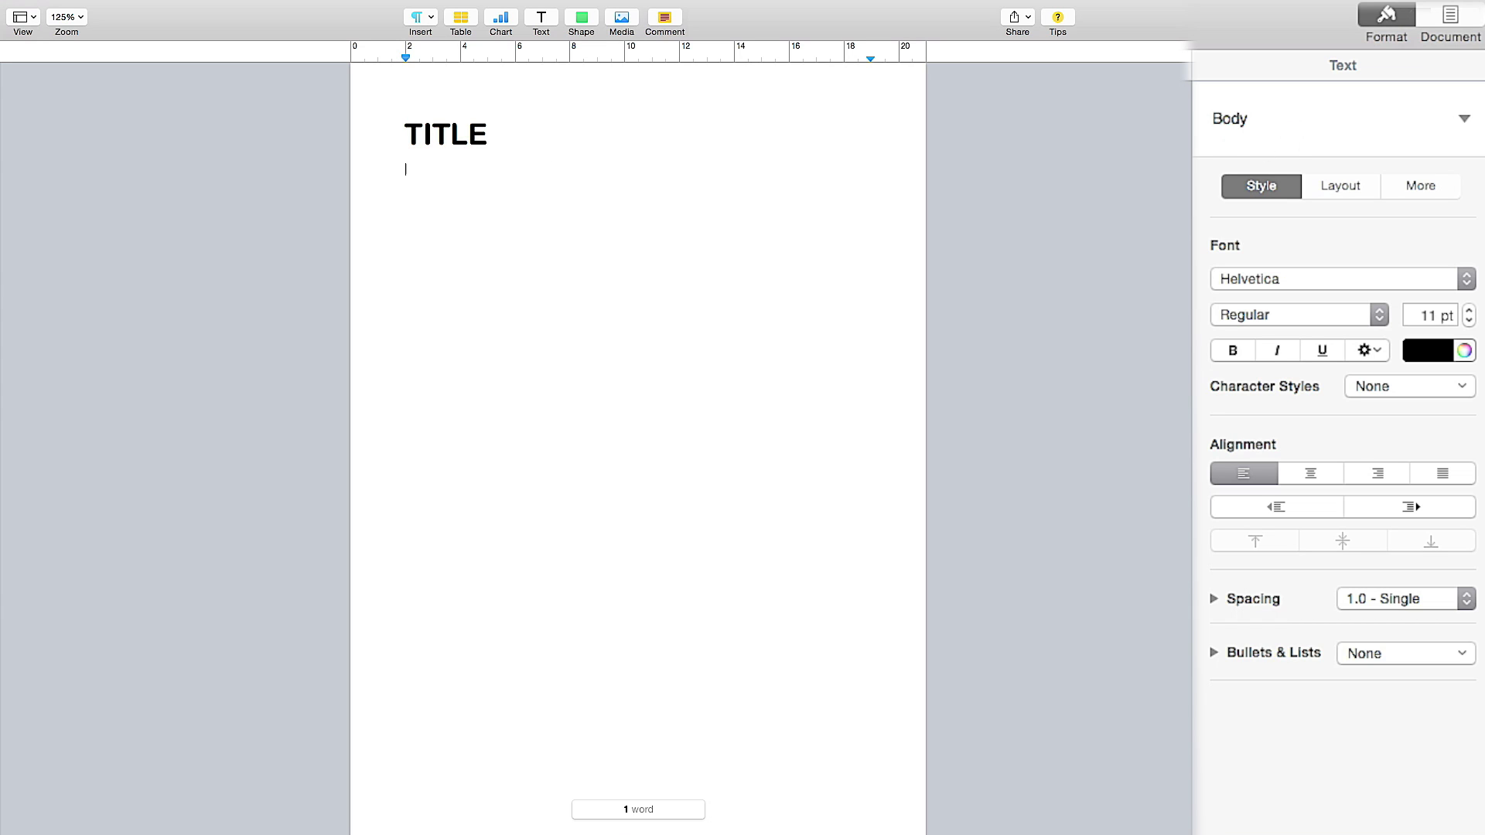
text(text)
drag(423, 169, 377, 169)
click(1440, 120)
click(1357, 225)
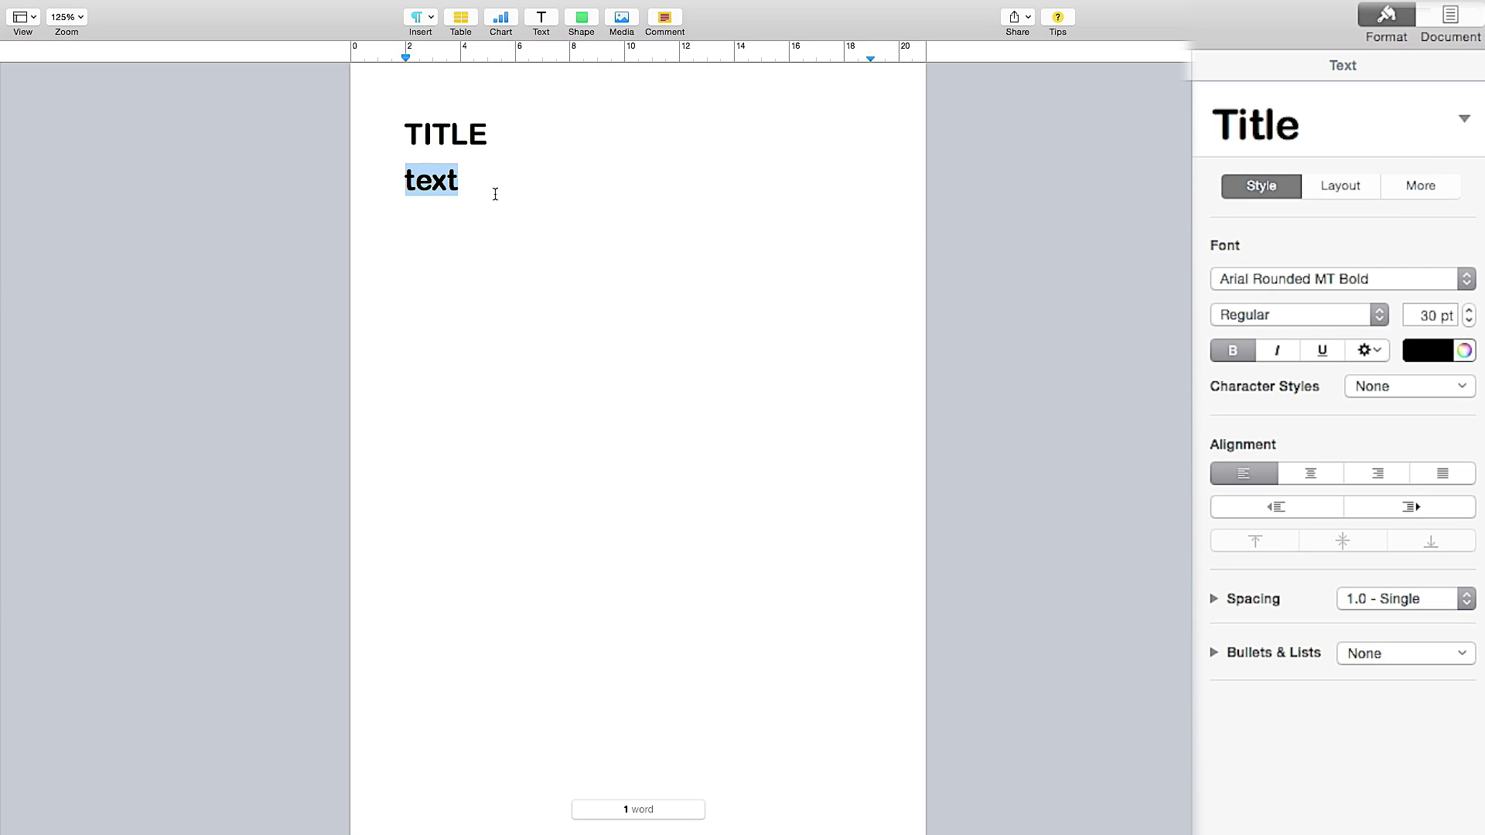
Replace the word below the title with "Type something on the page" in the Body paragraph style
key(BackSpace)
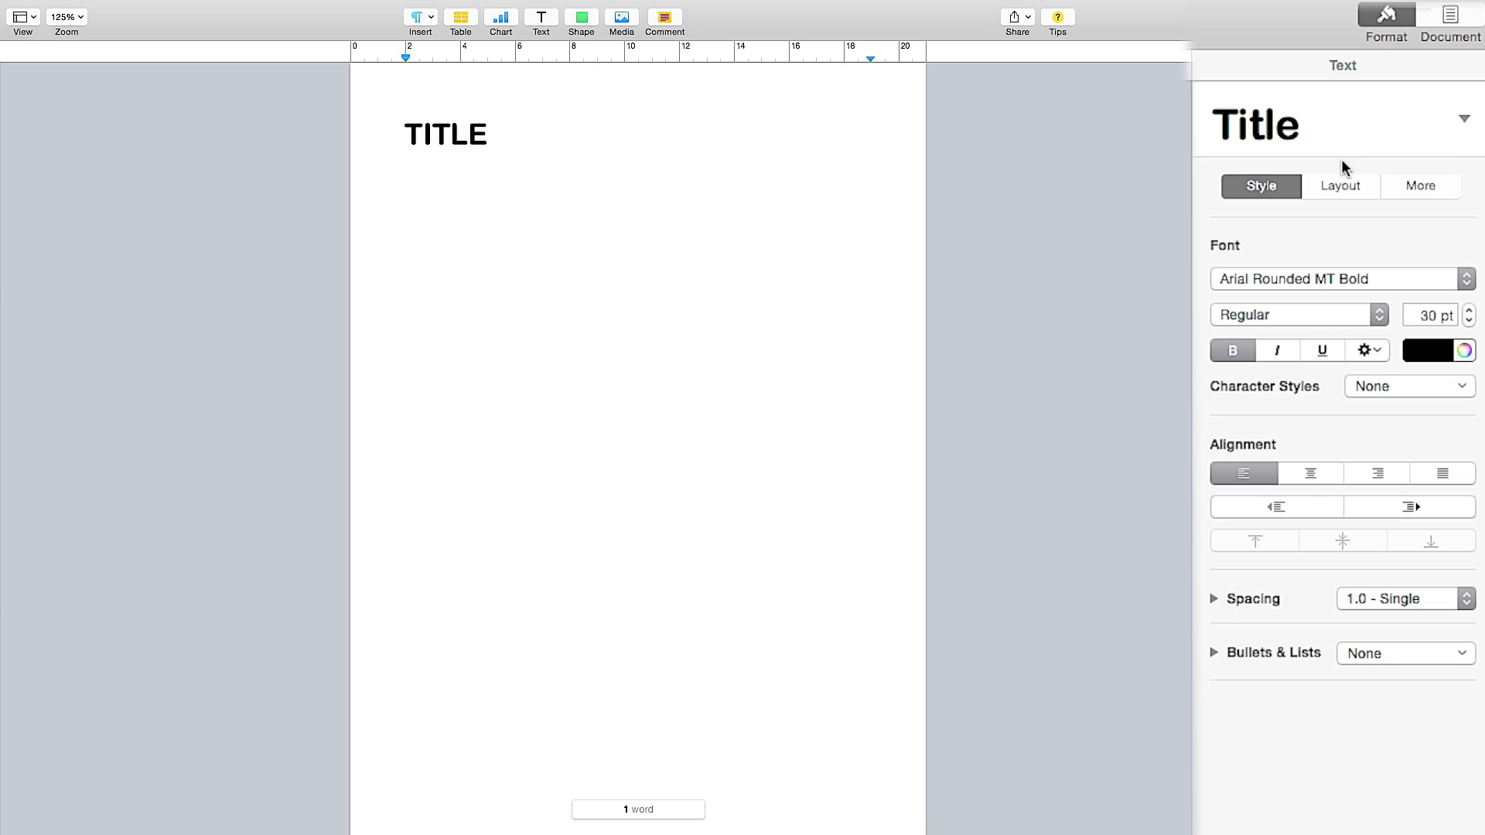
click(1457, 139)
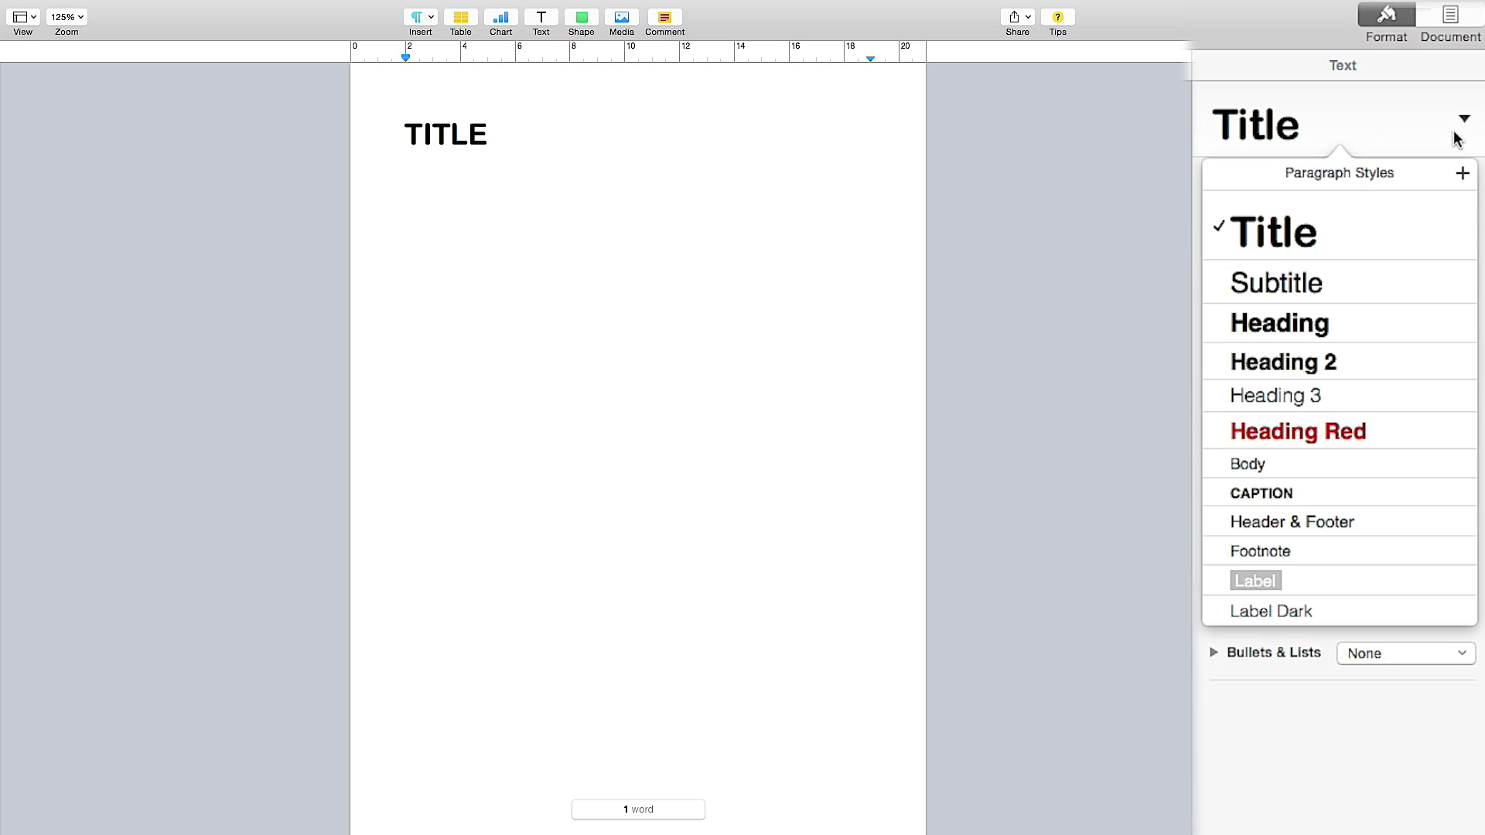
click(1315, 464)
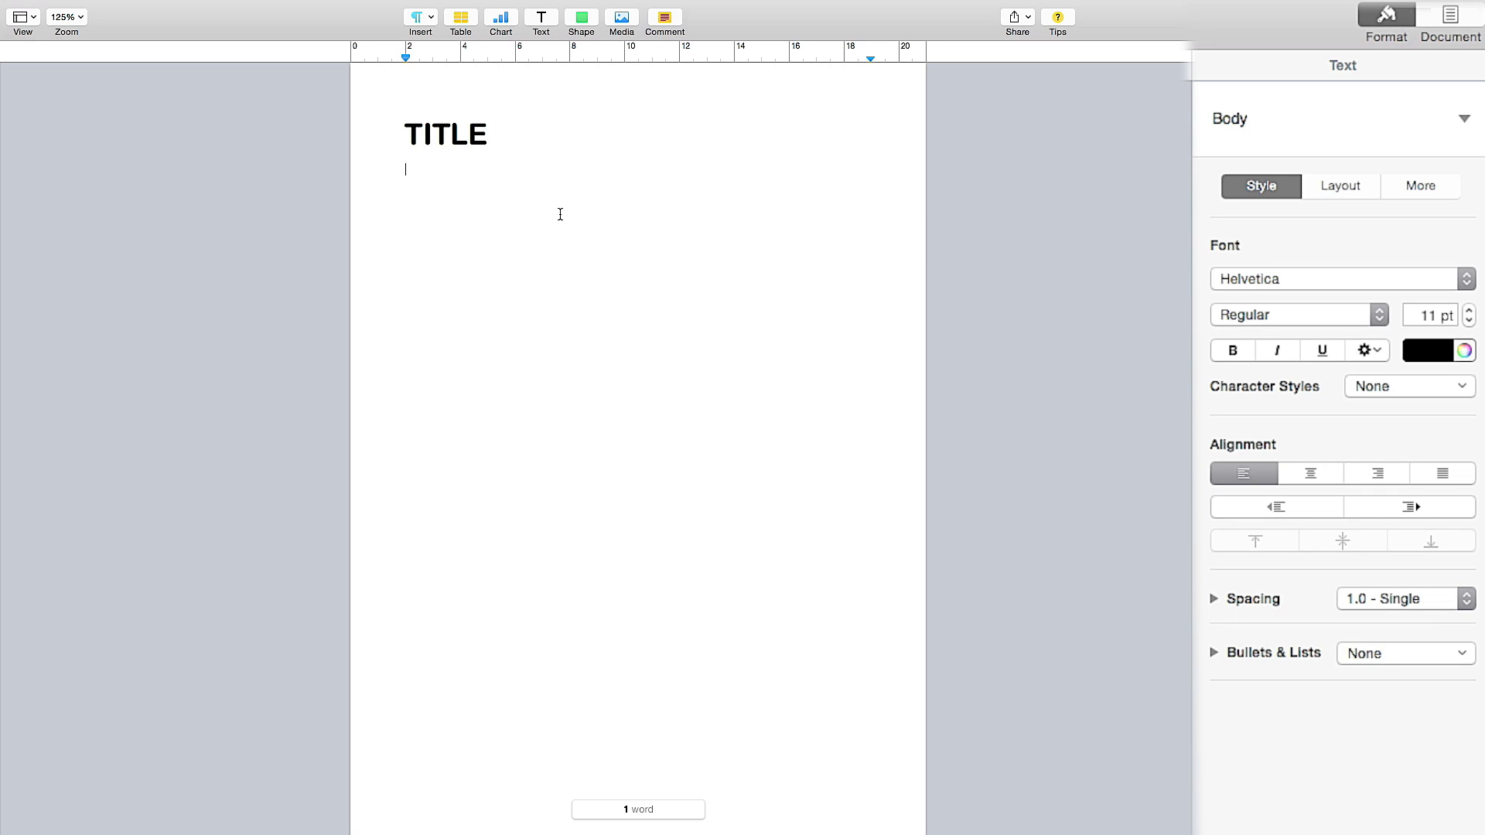
text(Type something on the page)
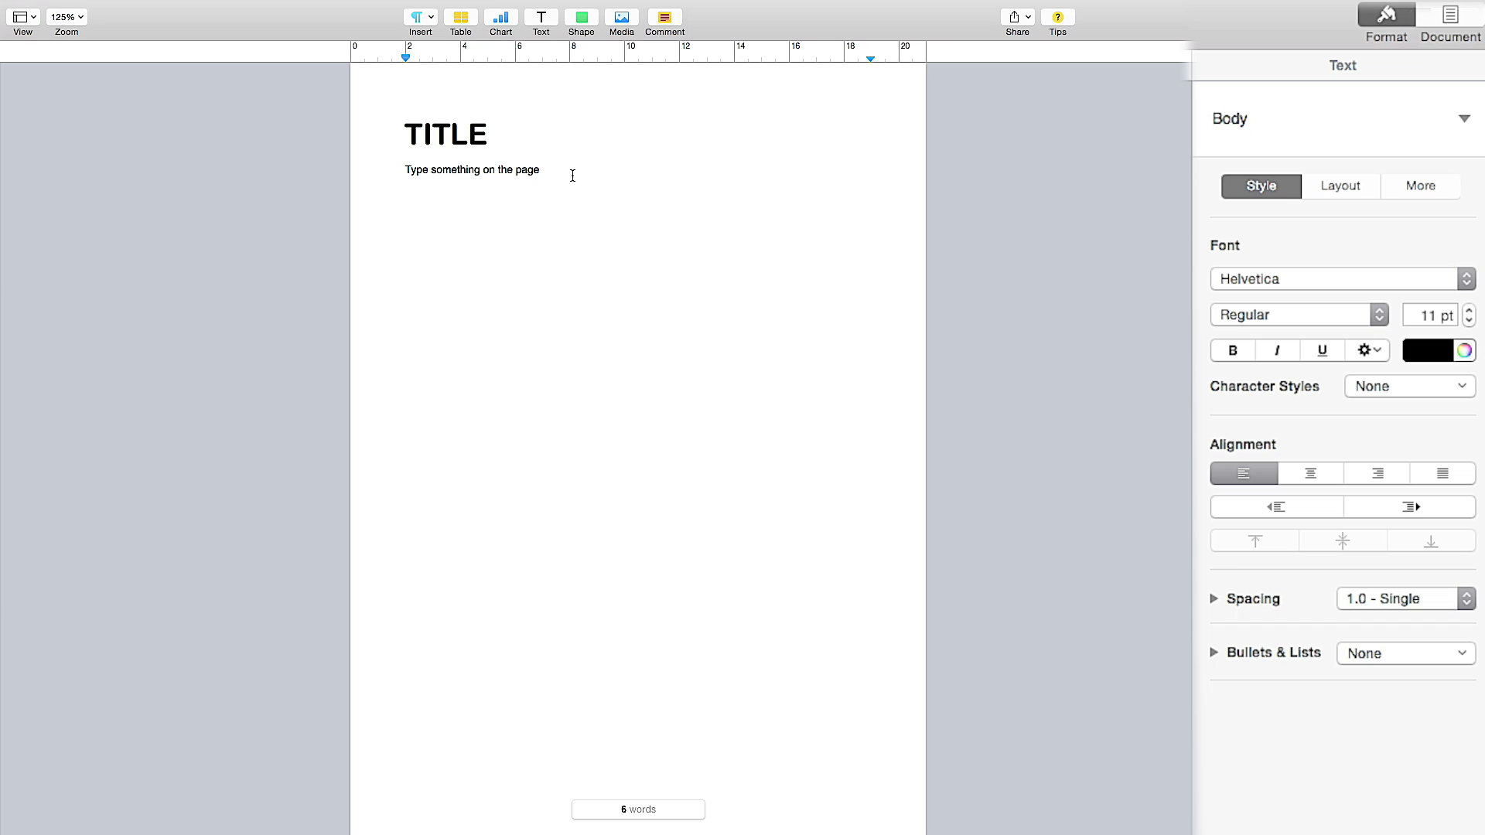
Set the font of "Type something on the page" to Arial and update the Body paragraph style with the change
drag(572, 175, 349, 171)
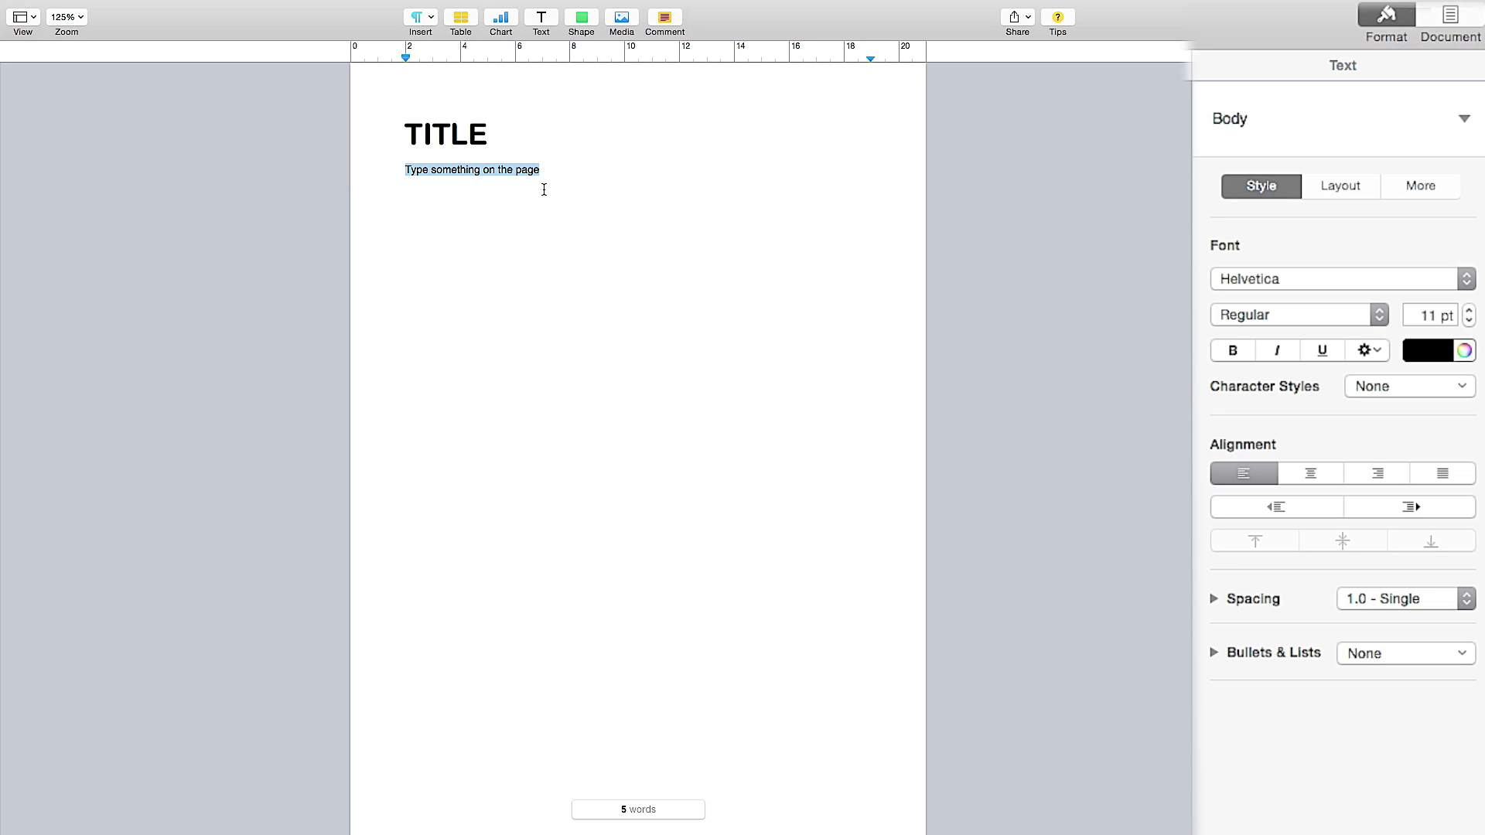
click(1383, 279)
scroll(1372, 279, up, 10)
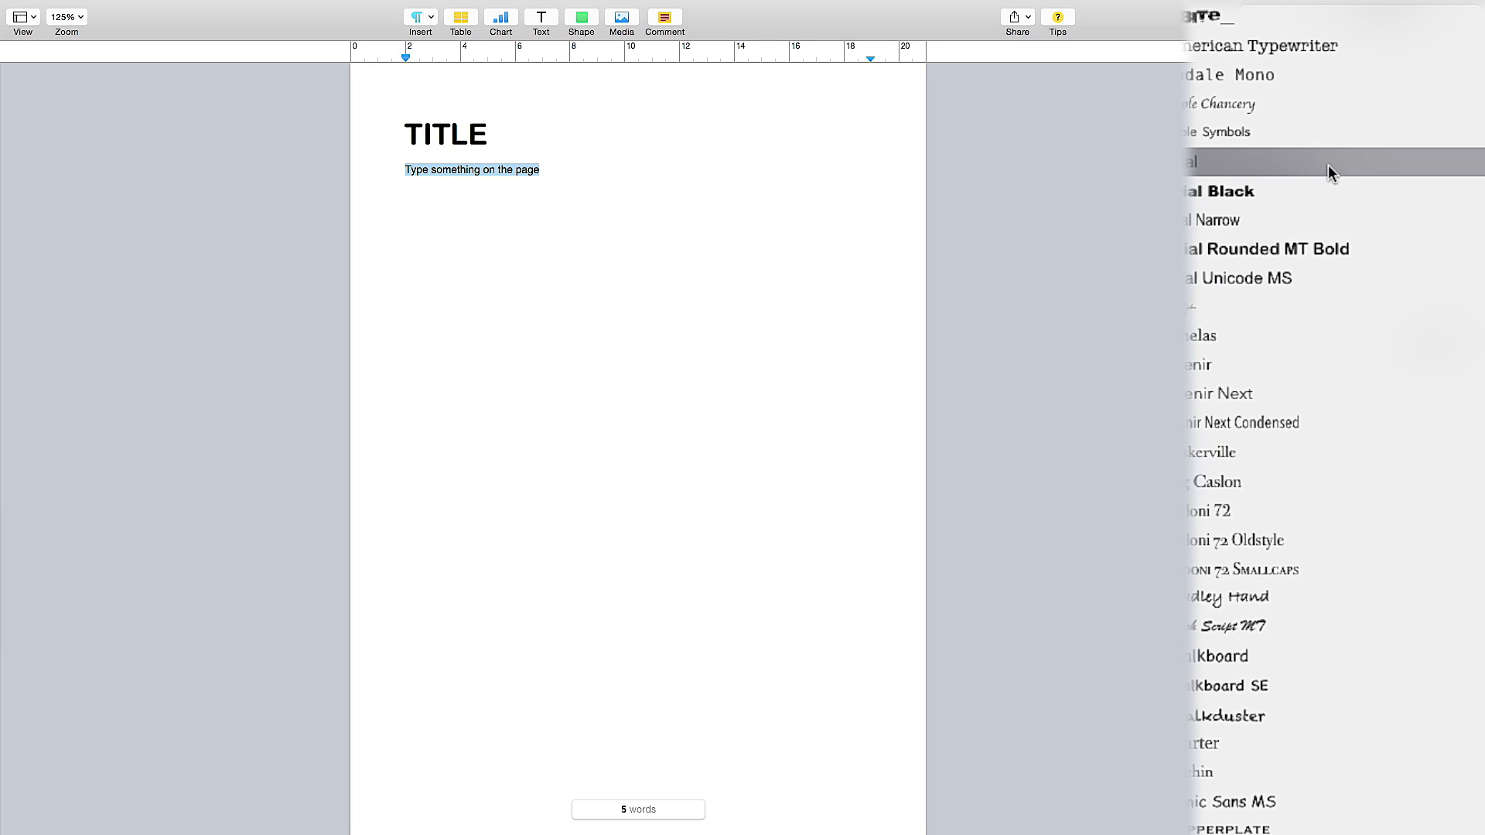
click(1328, 164)
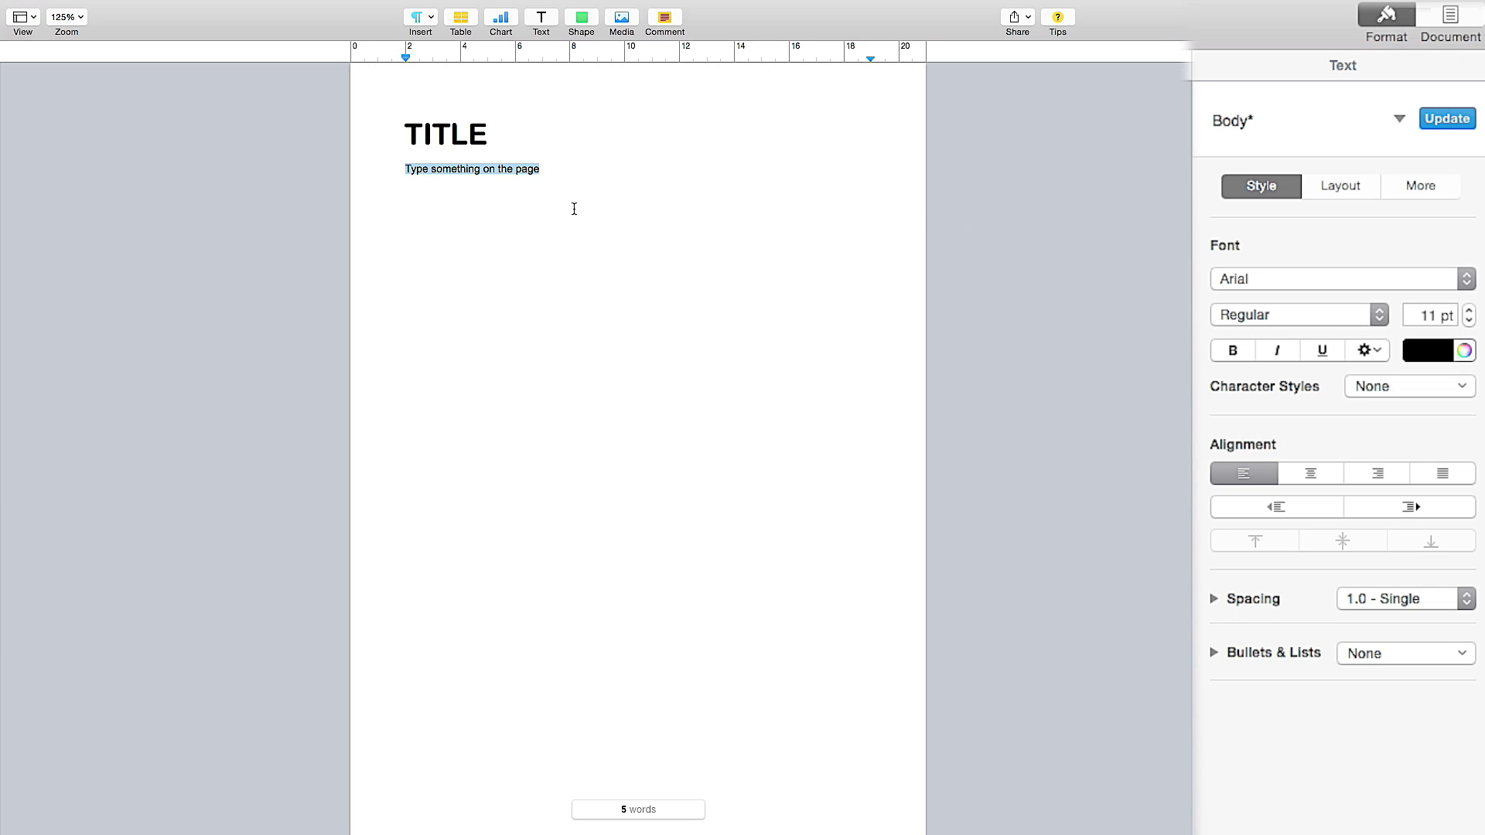
click(567, 177)
drag(567, 173, 373, 169)
click(1431, 118)
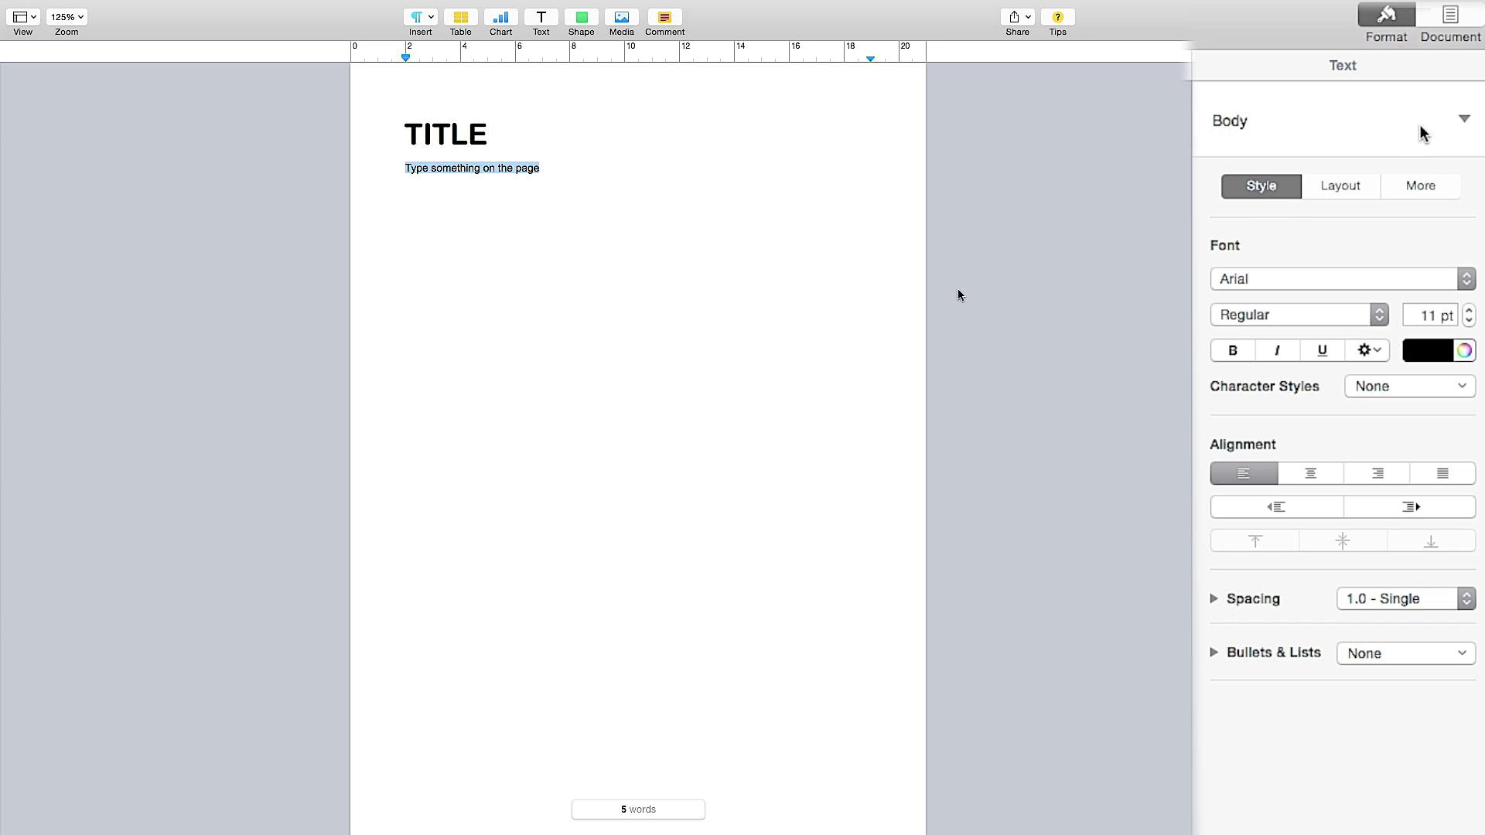
click(478, 394)
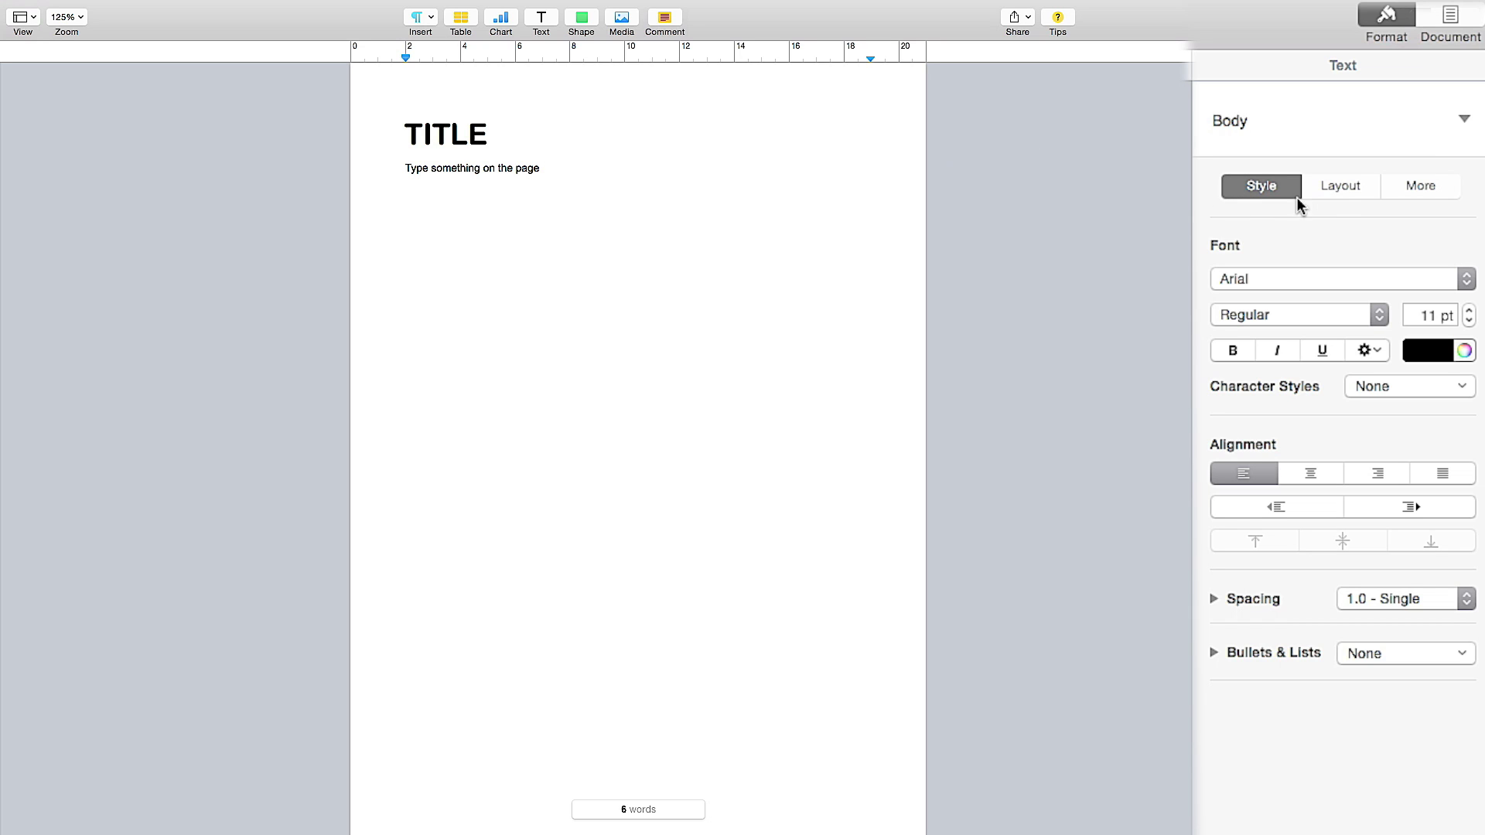
Set the typeface of the whole line below the title to Bold
click(1339, 319)
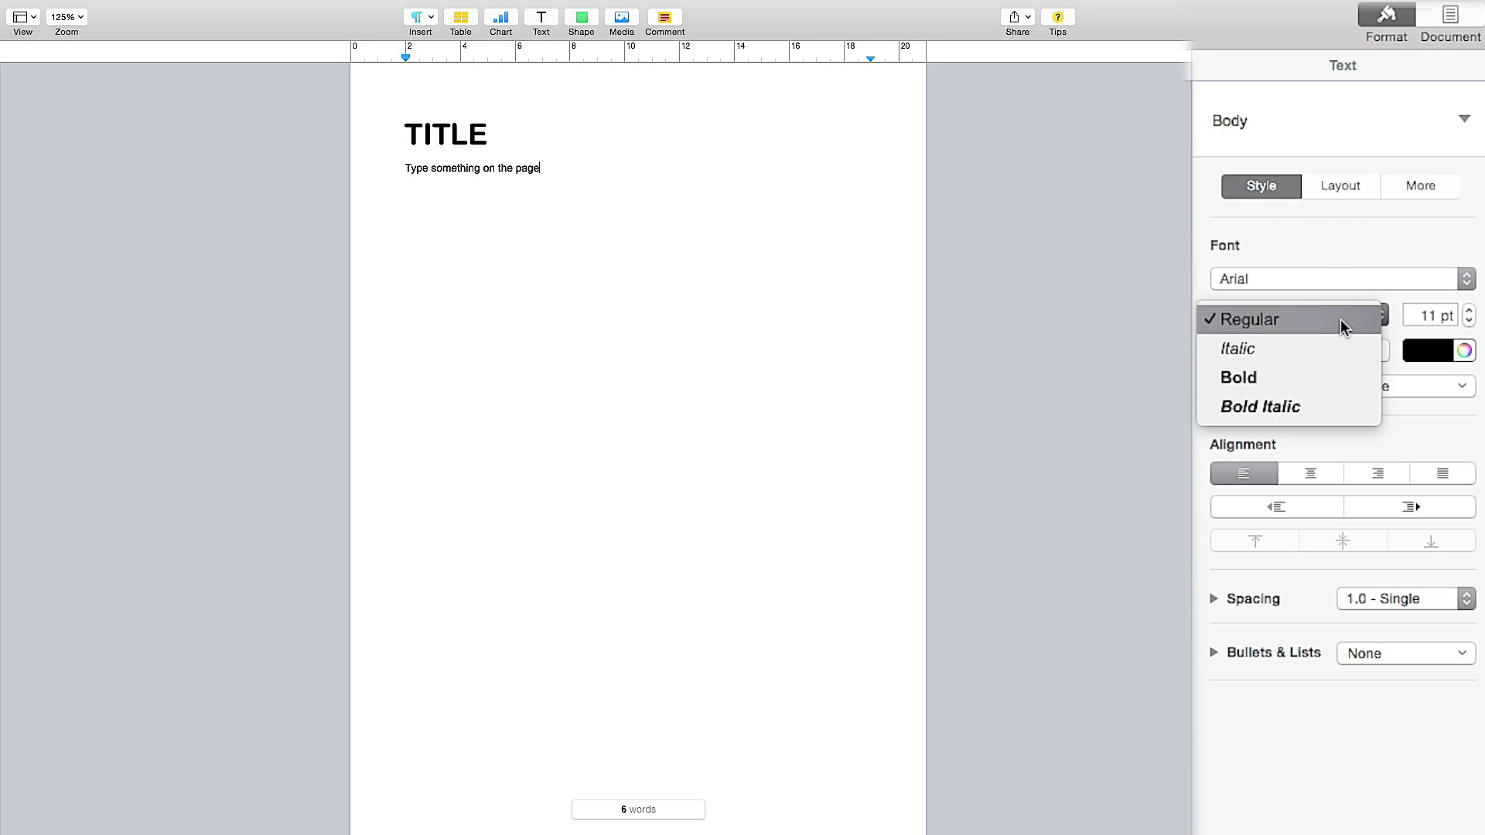
click(1335, 319)
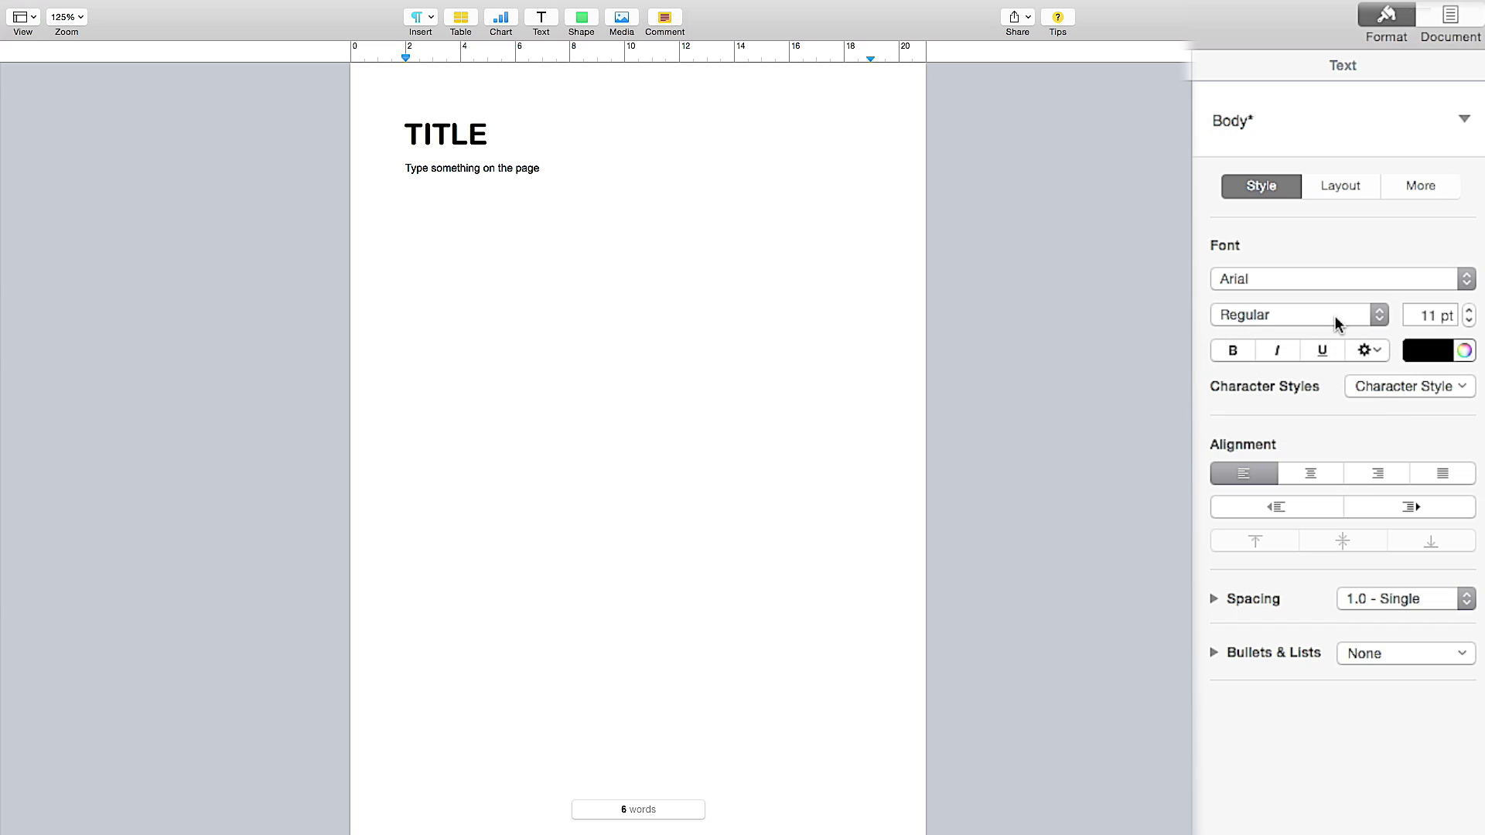
drag(541, 168, 406, 156)
click(1242, 348)
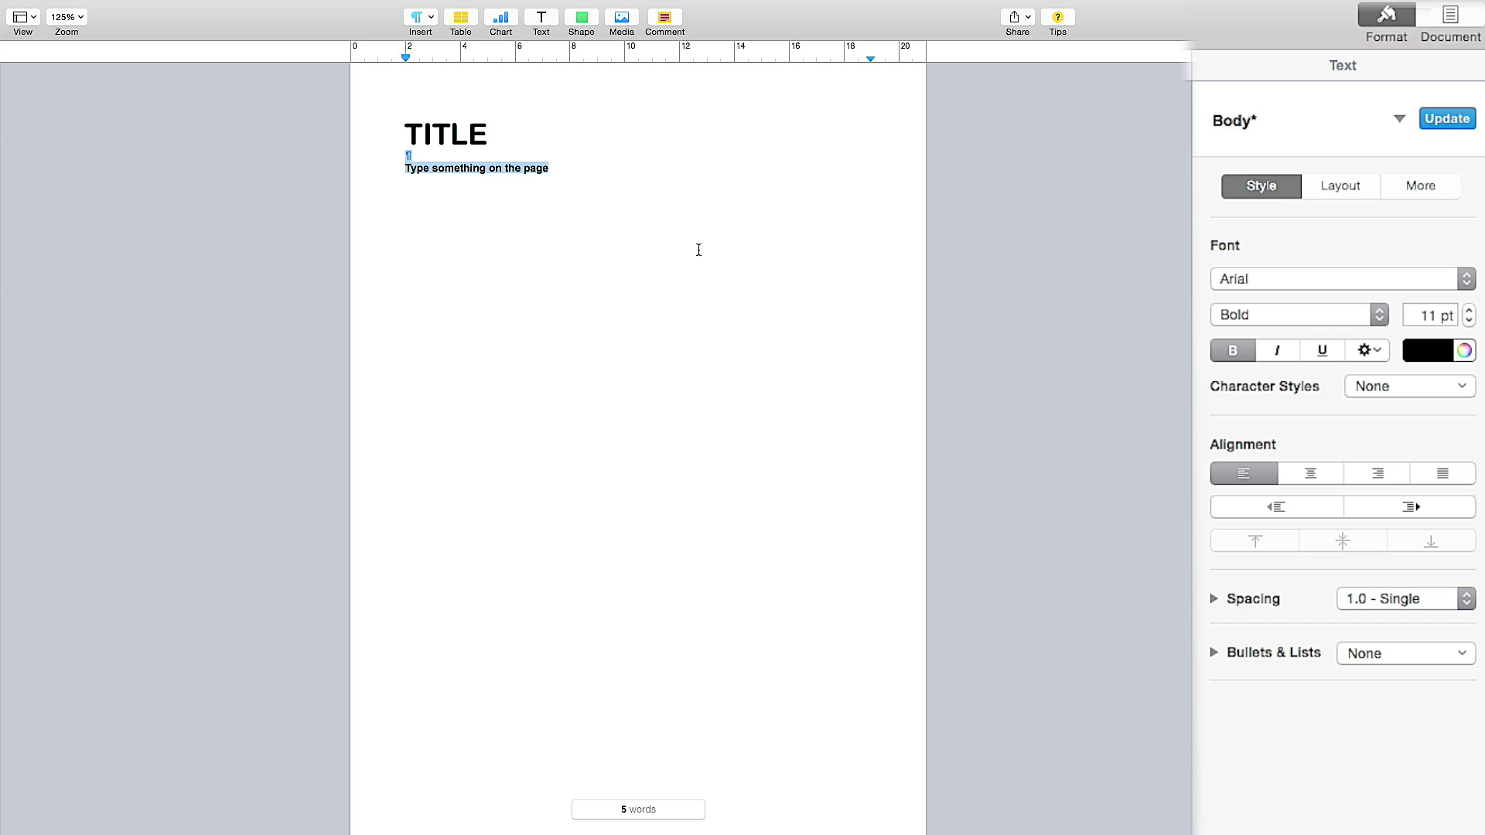
click(659, 177)
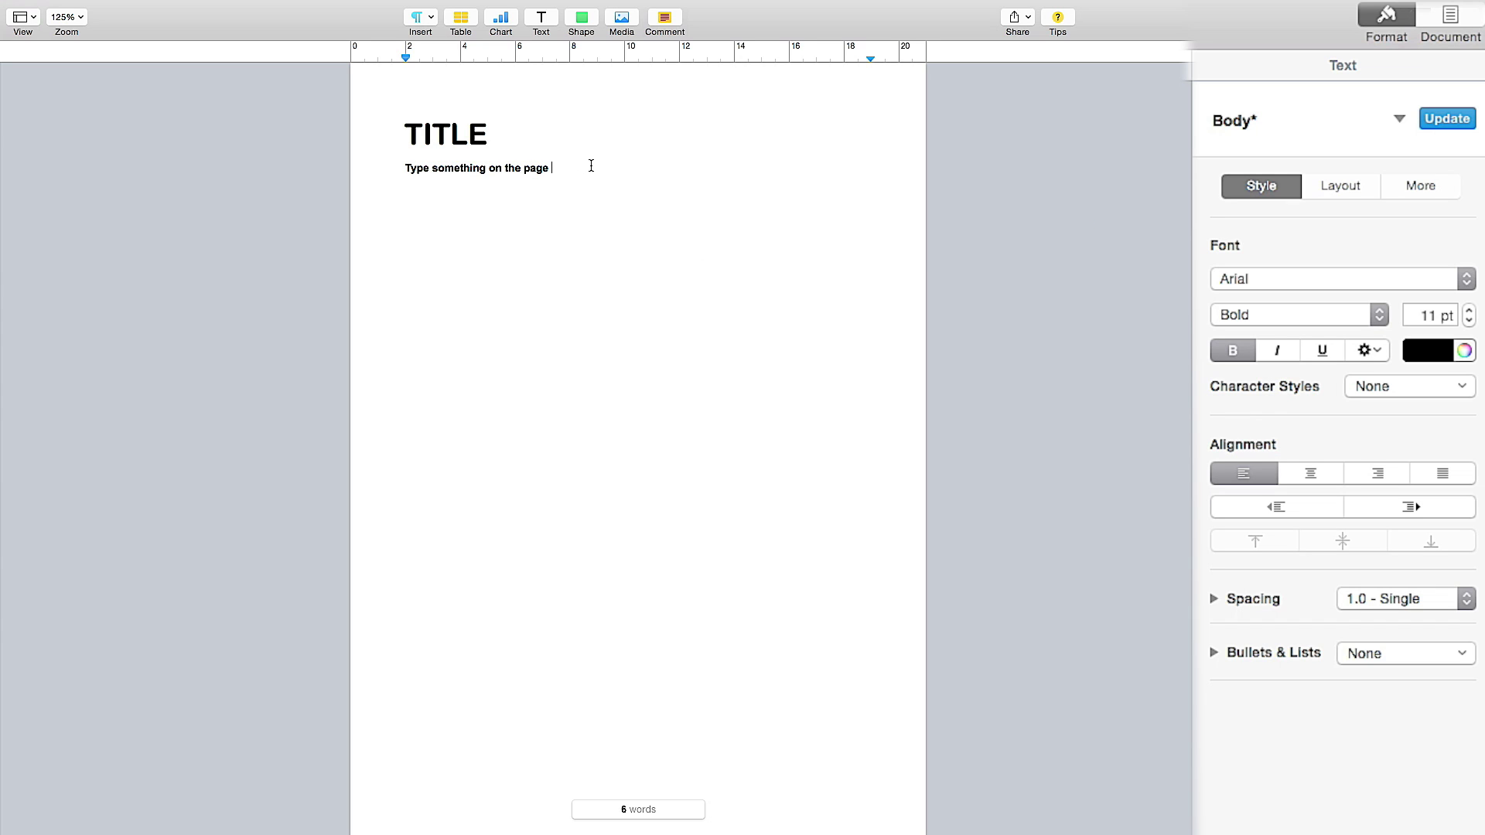
Add "carry on typing" to the end of the body line and reapply the Body paragraph style to it
text(carry on typing)
drag(635, 169, 551, 168)
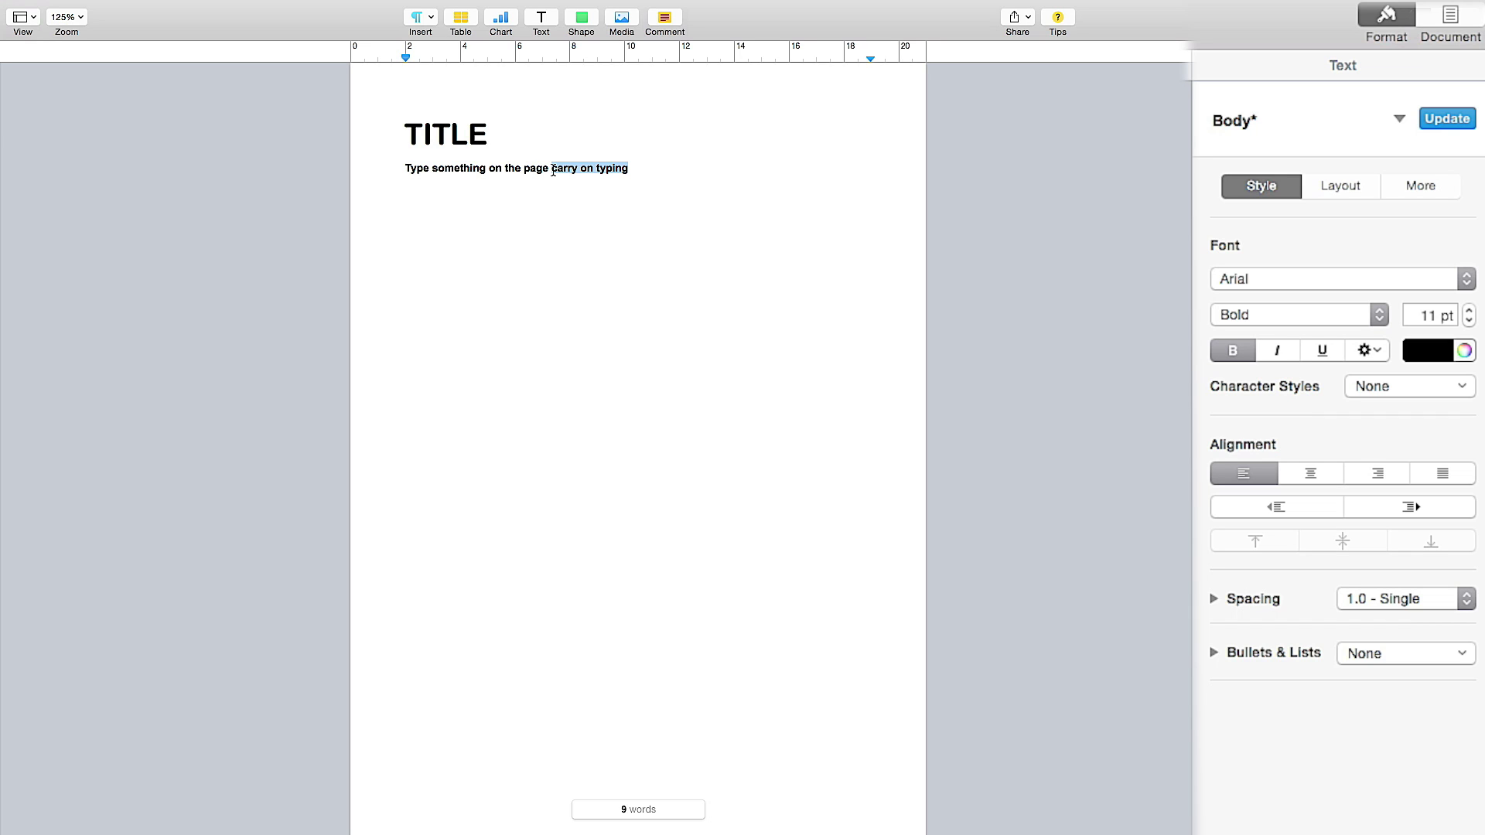
click(1400, 119)
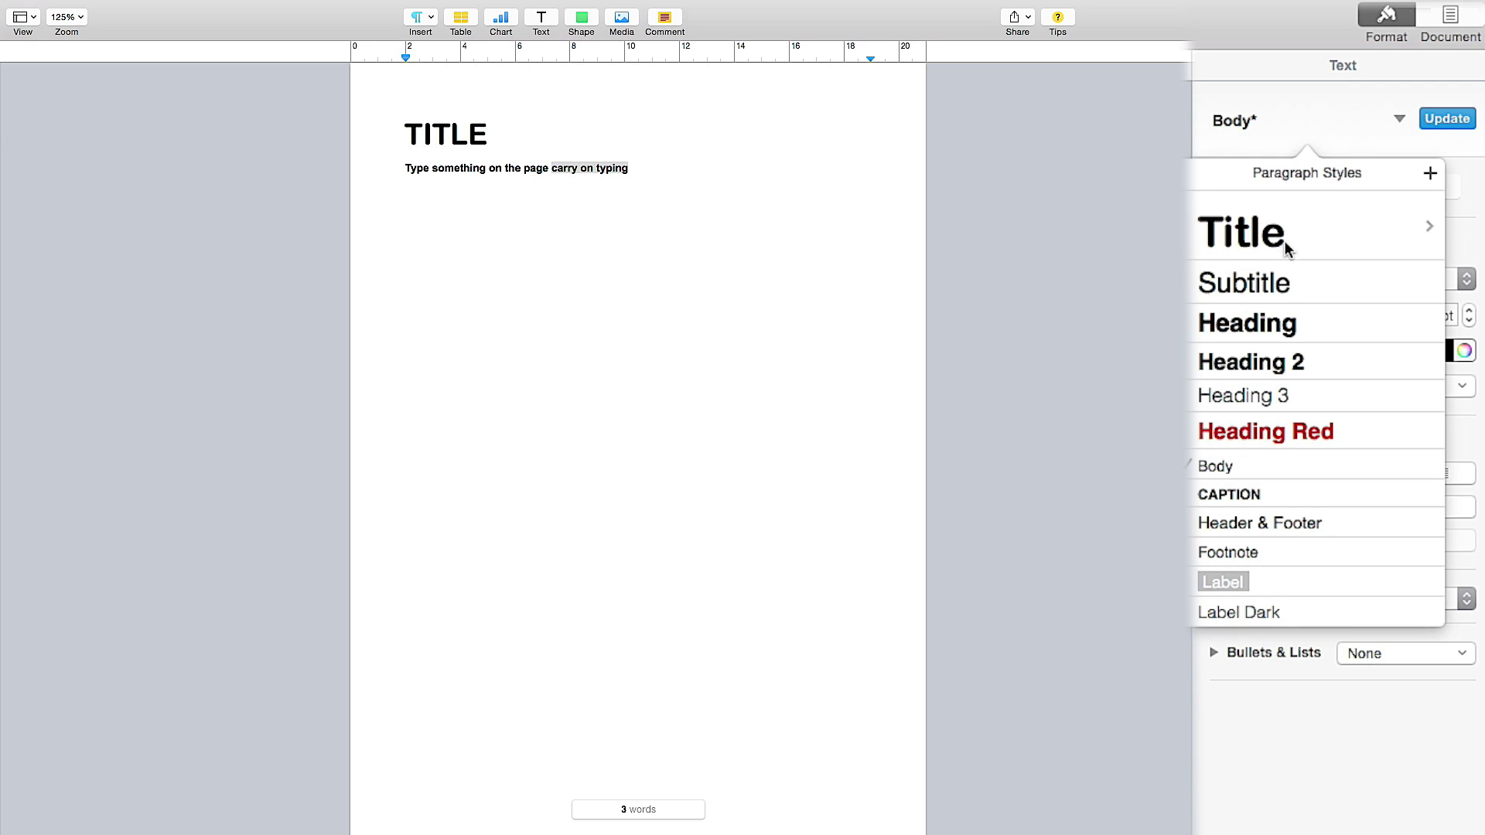
click(1252, 461)
click(653, 205)
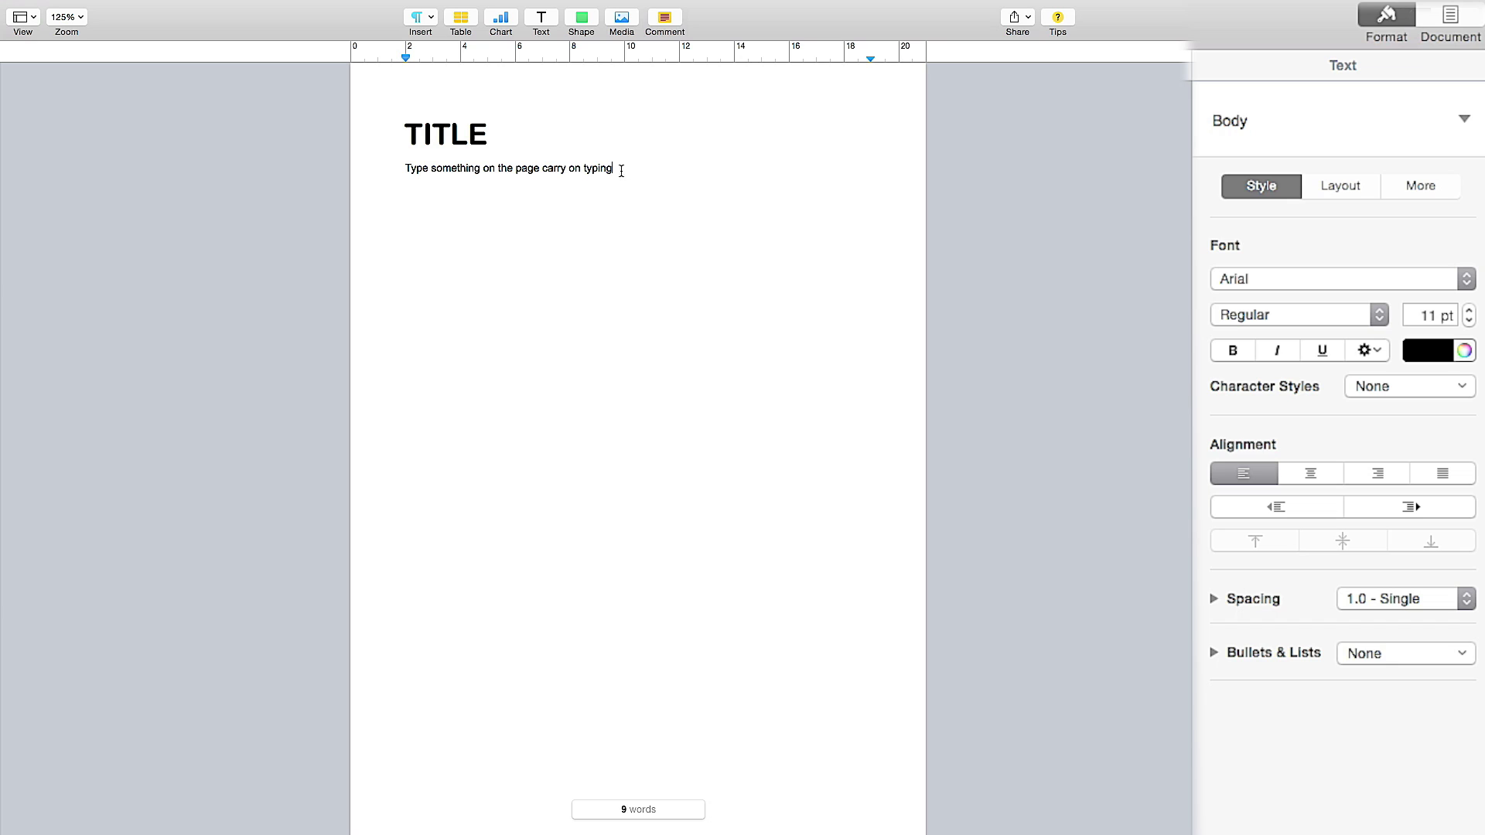
Make only the words "Type something" bold in the body line
drag(482, 168, 381, 167)
click(1233, 351)
click(720, 232)
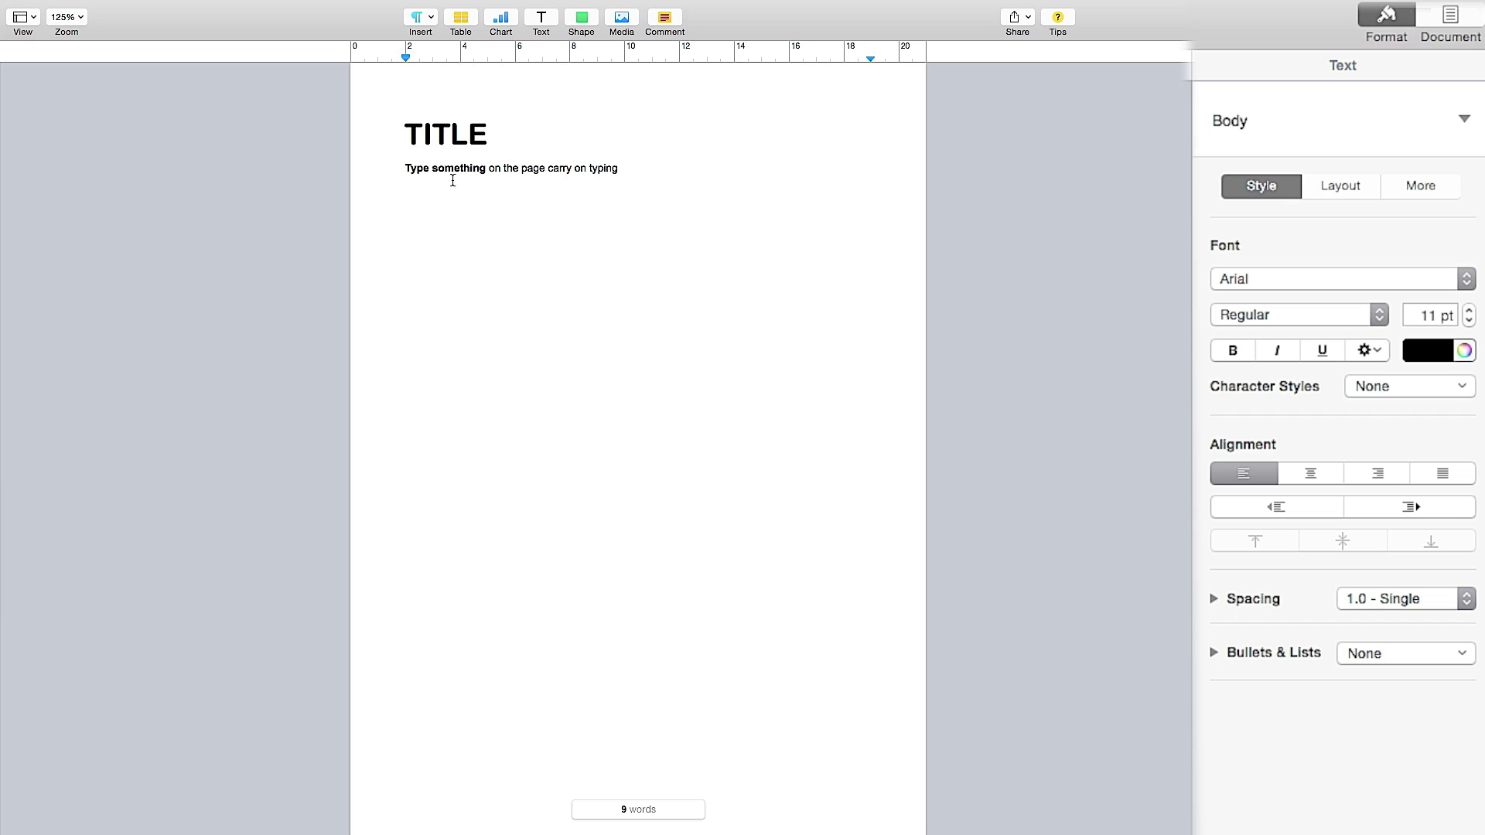
View the advanced font options, such as character spacing, baseline and capitalization, for the body text
drag(492, 167, 414, 172)
click(480, 211)
click(1367, 350)
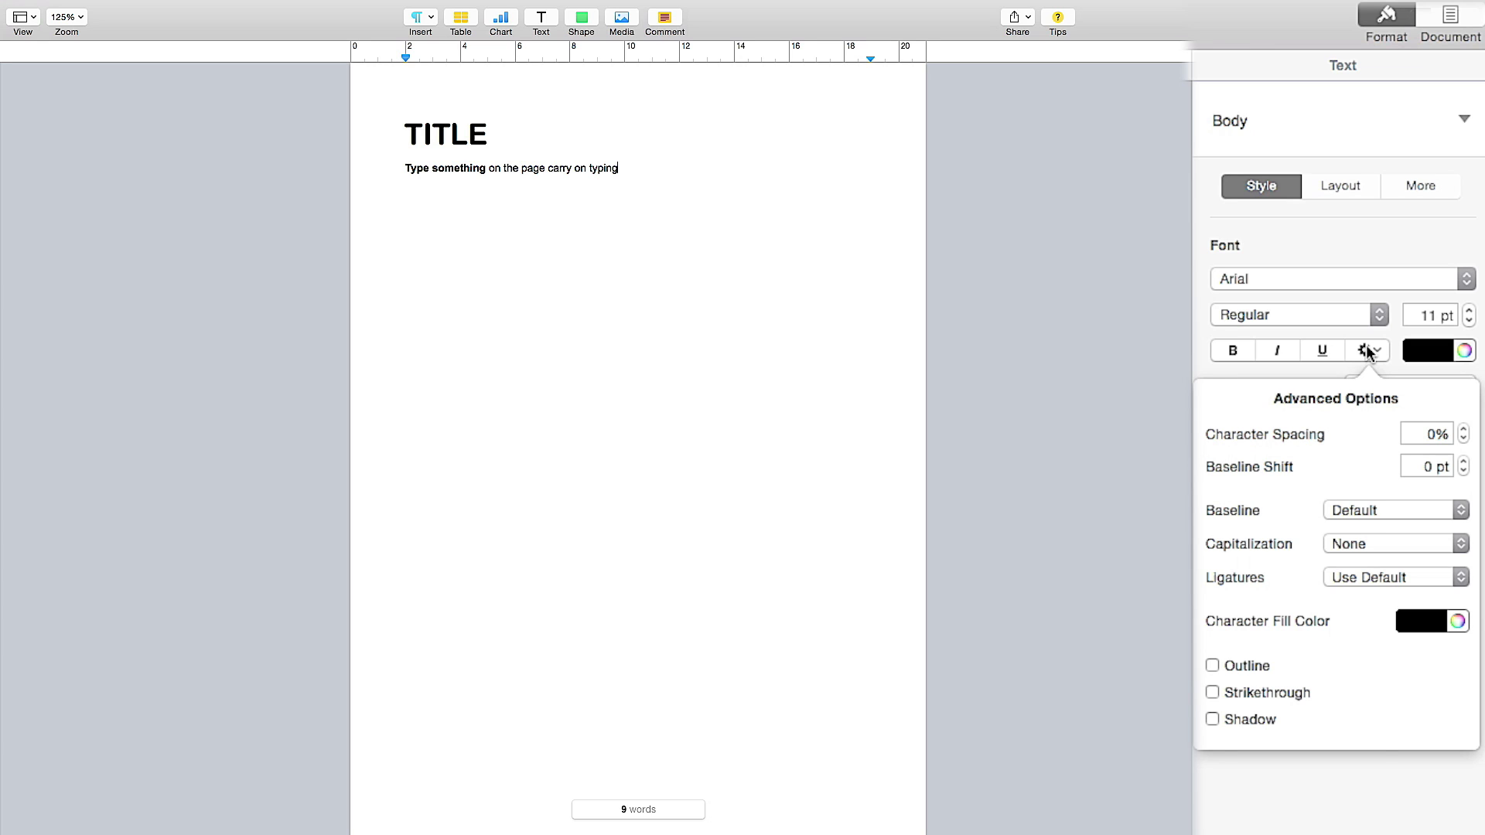
click(1368, 352)
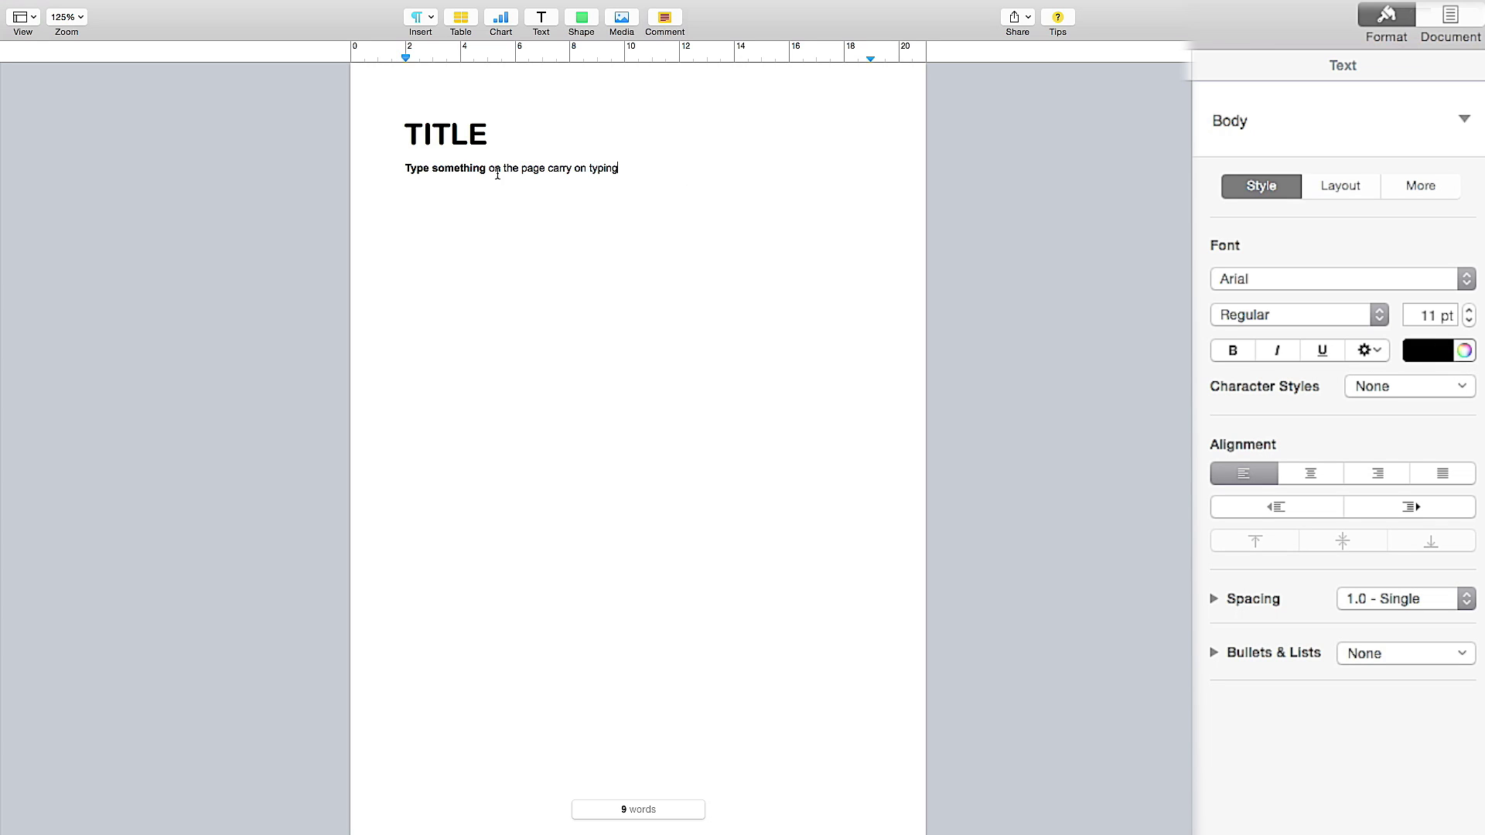
Look through the color picker modes and color the words "Type something" with the Maraschino red crayon
drag(487, 168, 396, 166)
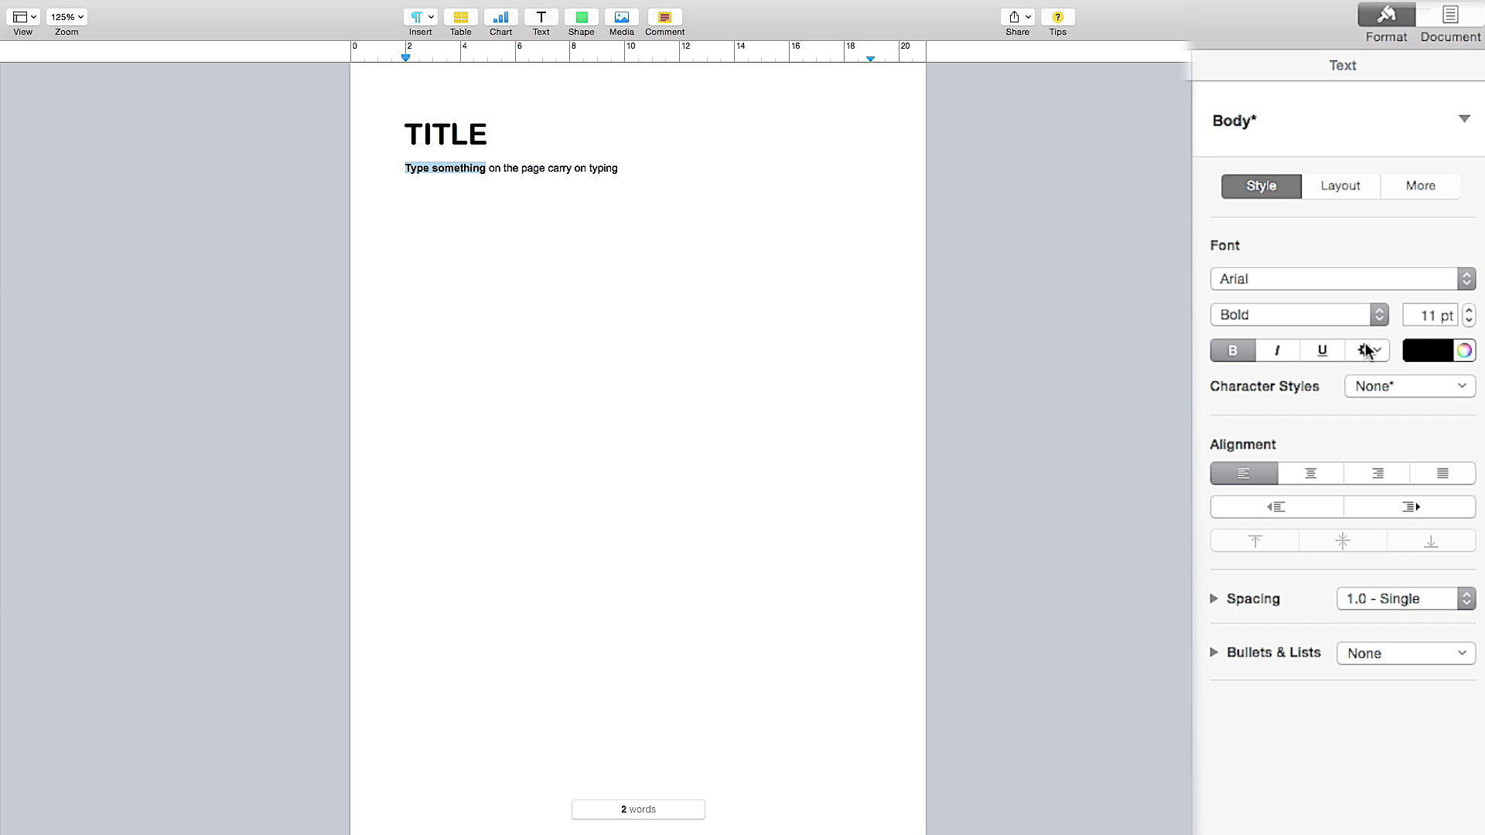
click(1464, 350)
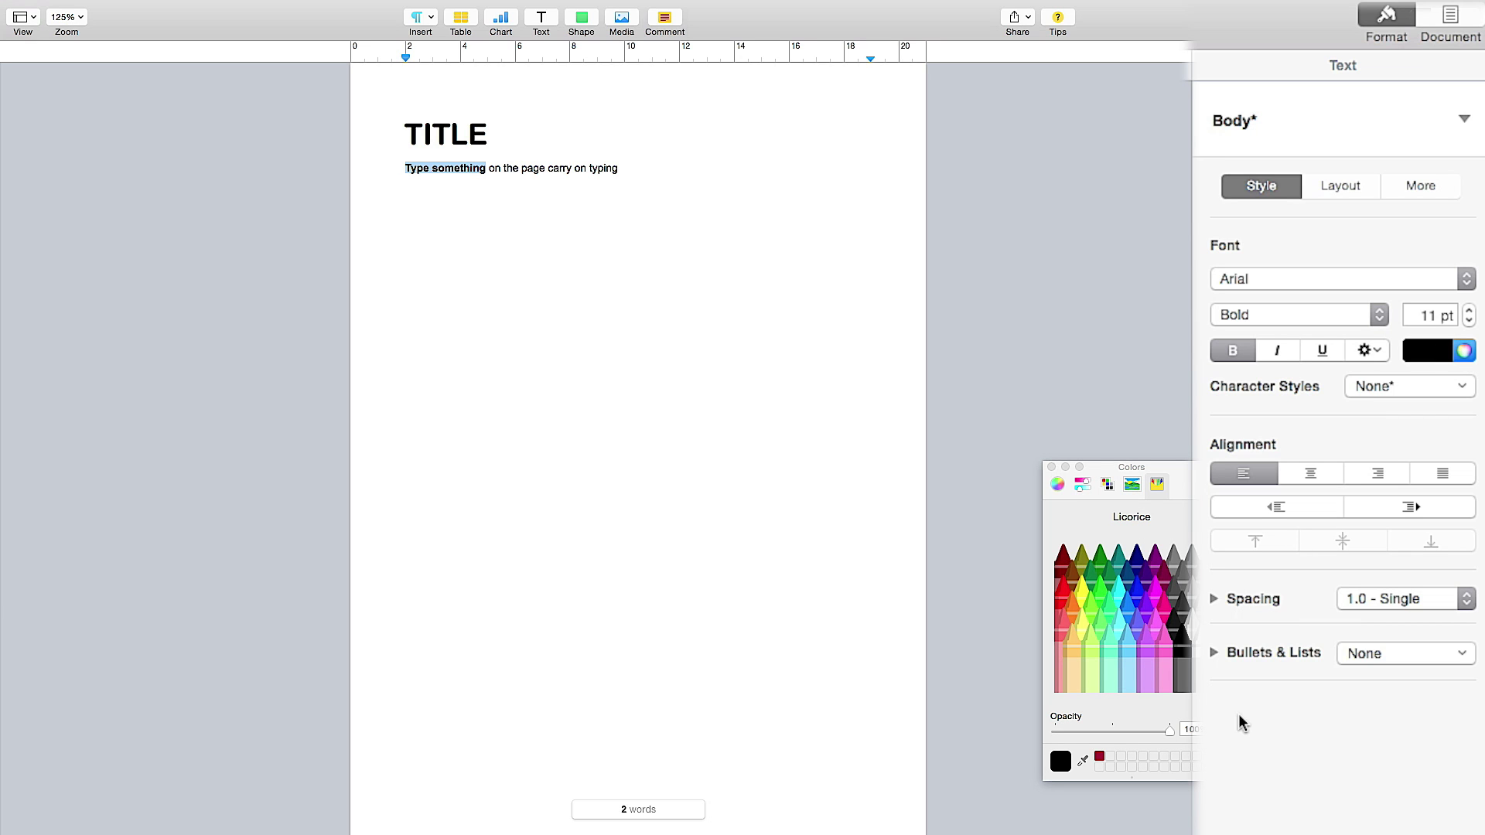
click(1057, 485)
click(1083, 485)
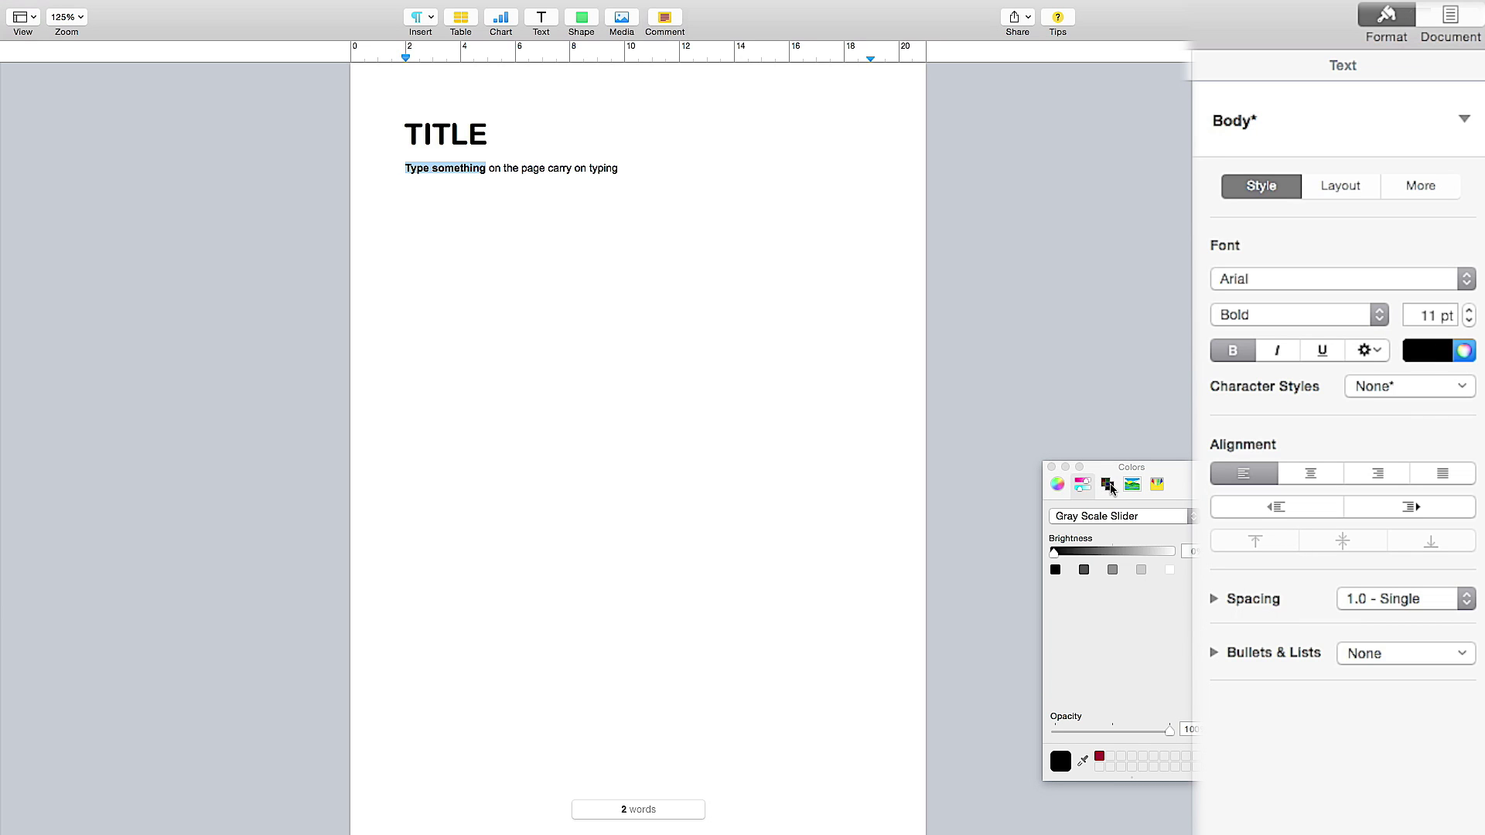
click(1108, 485)
click(1132, 485)
click(1157, 485)
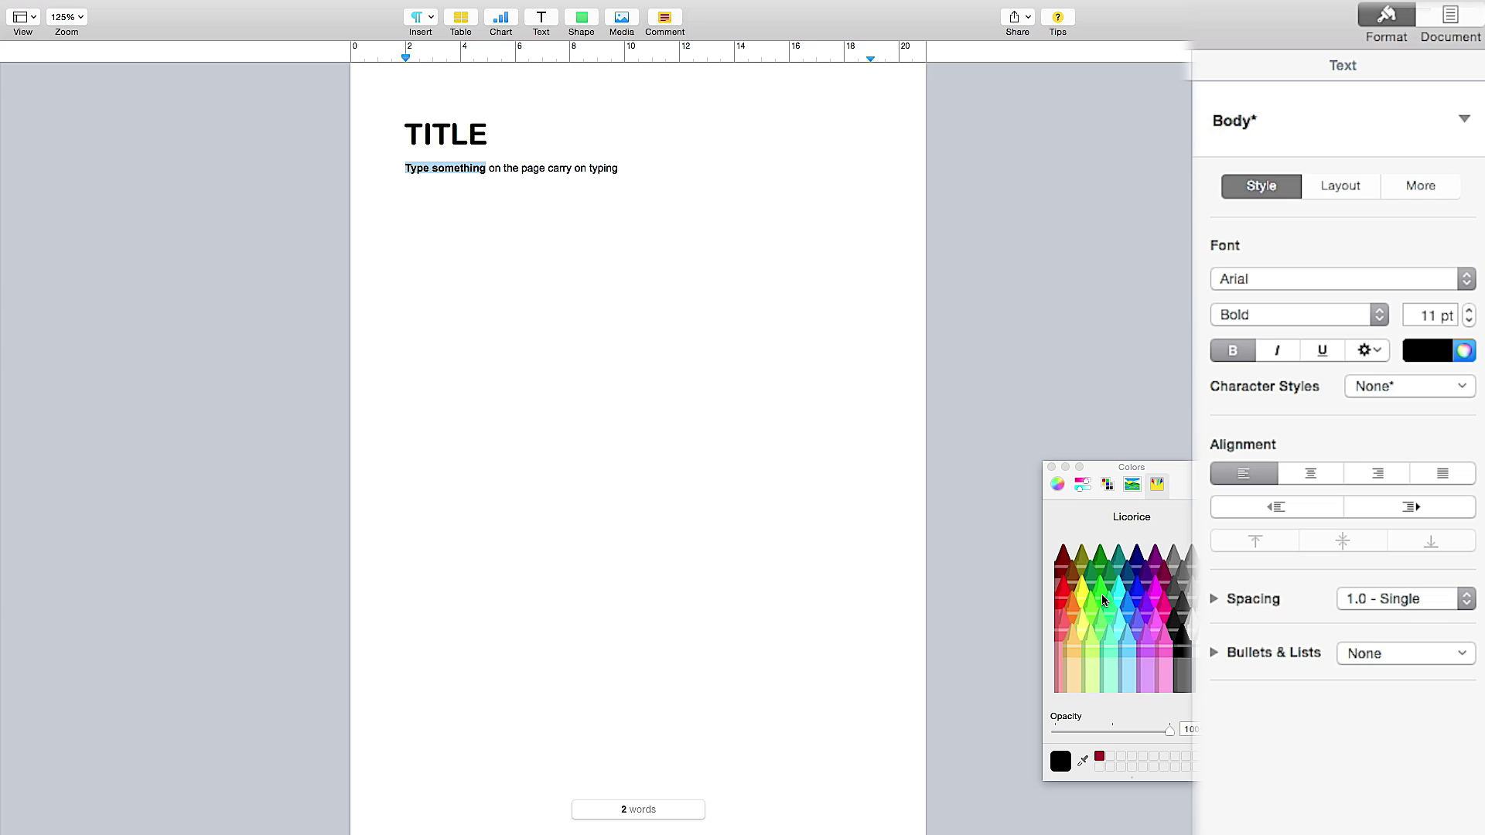
click(1066, 594)
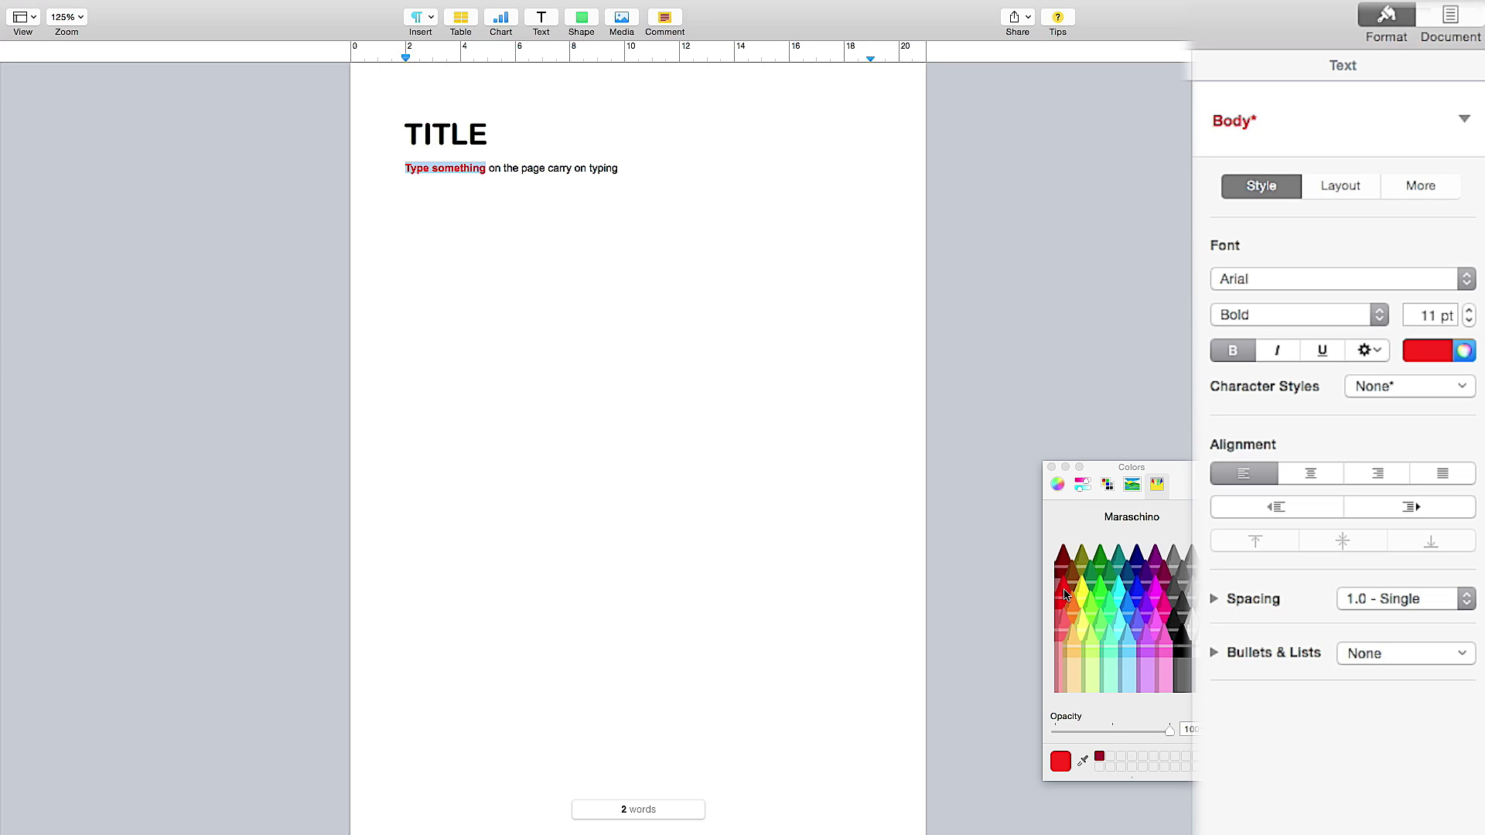
Add "normal" to the end of the body line and look over the available character styles
click(688, 501)
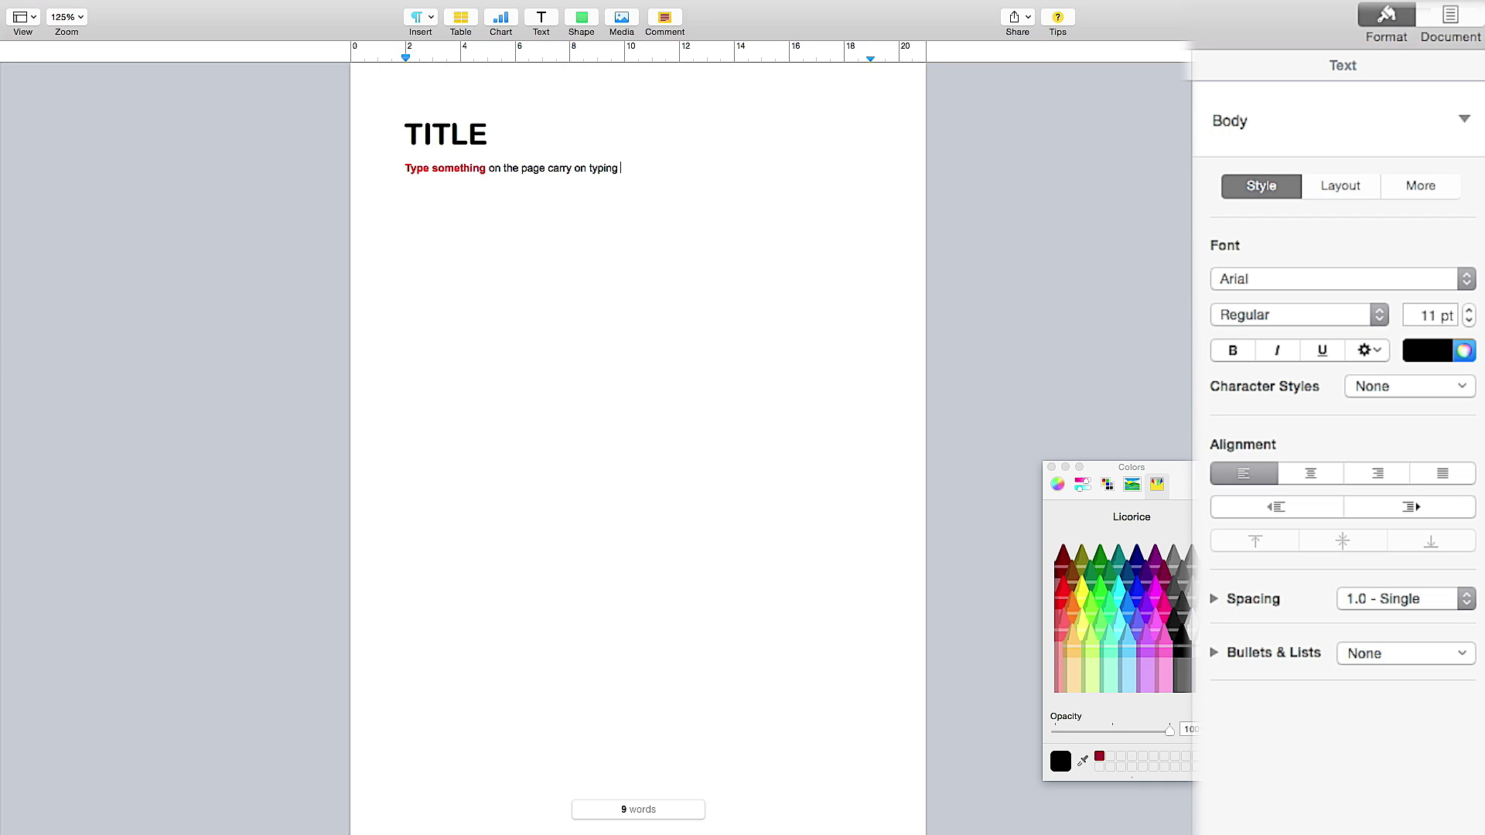
text(normal)
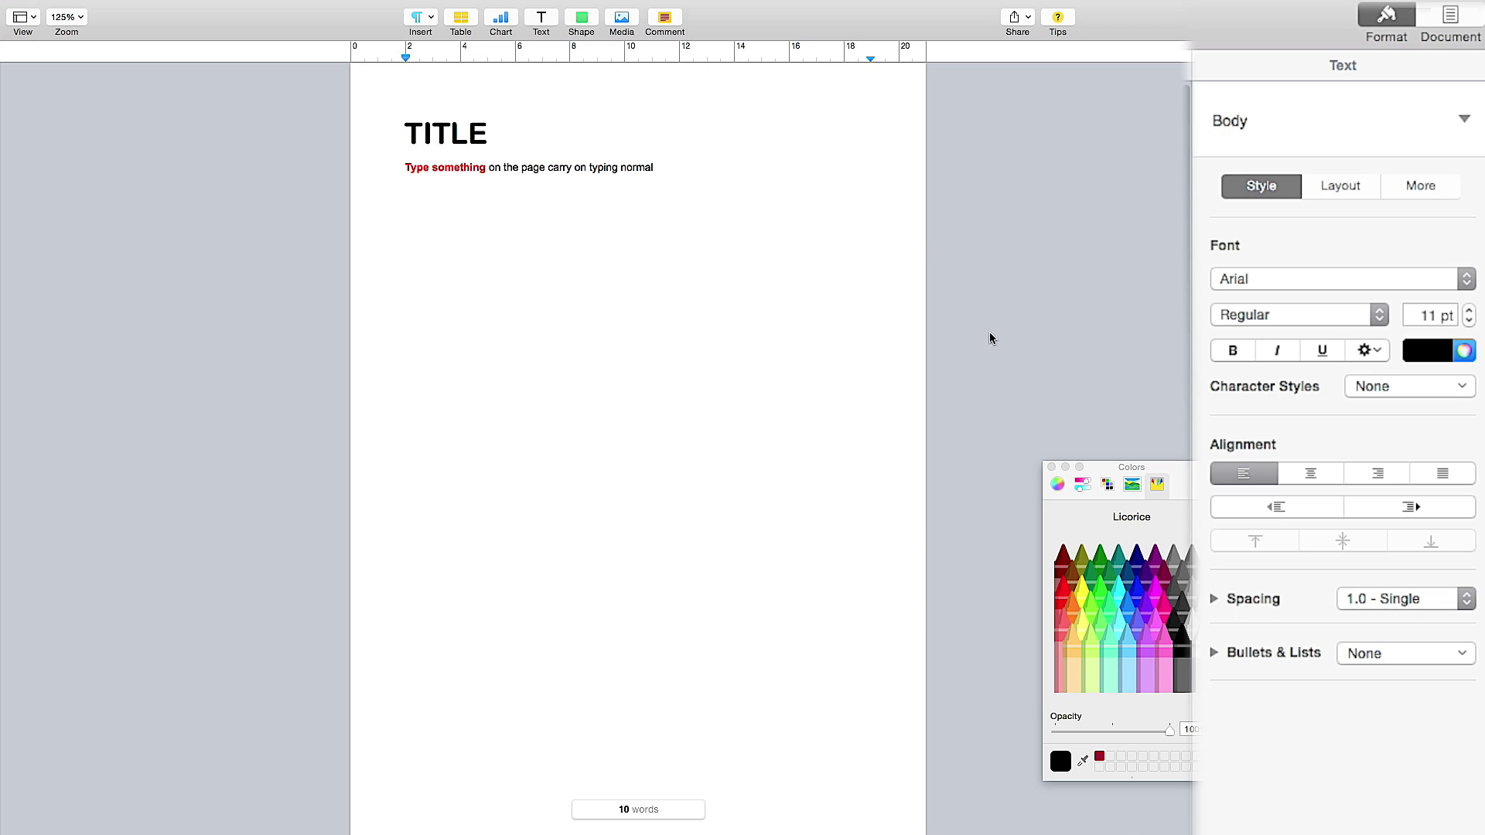
click(1445, 386)
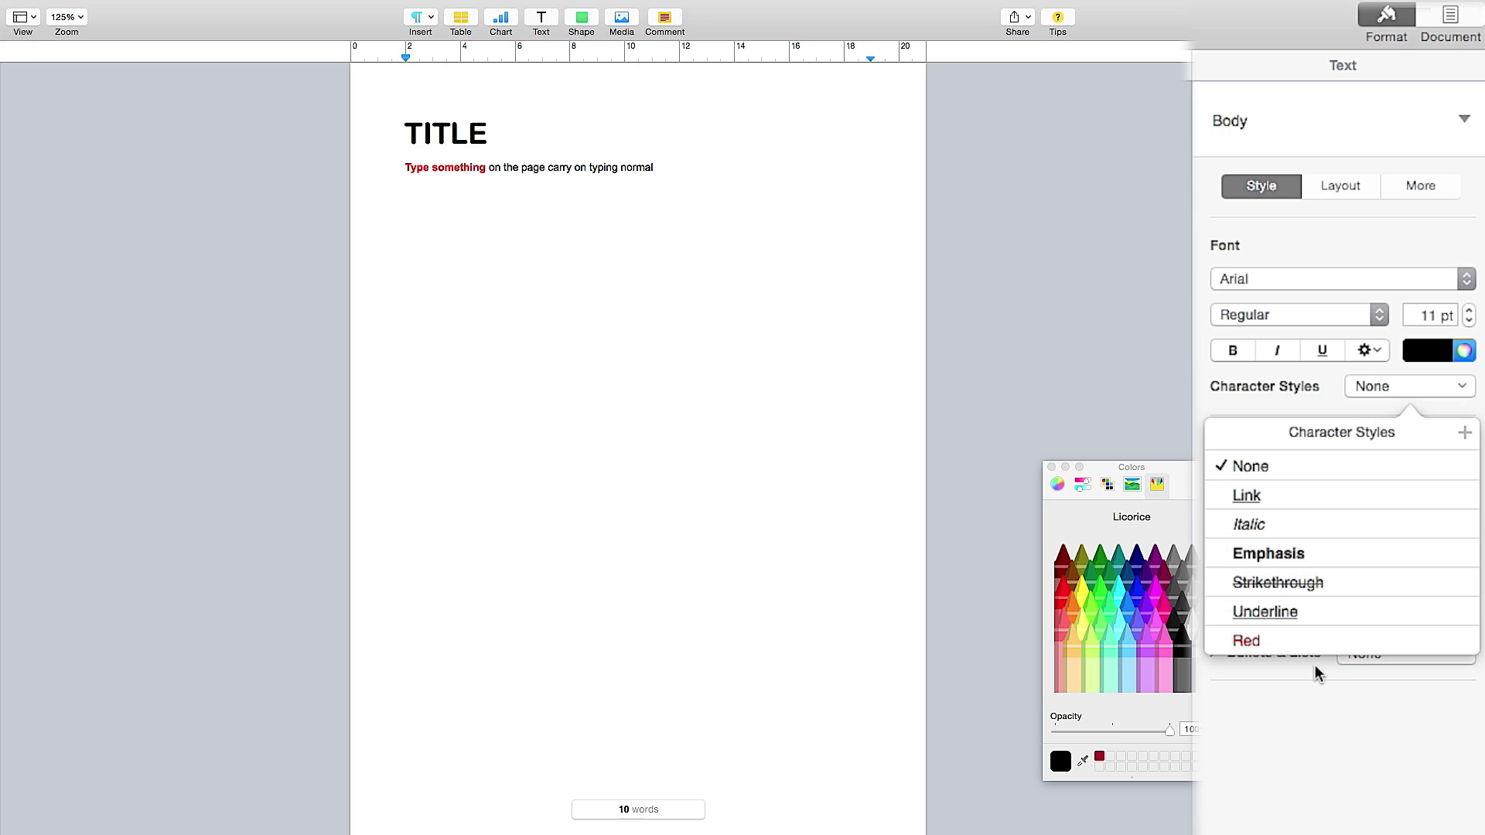
click(1327, 733)
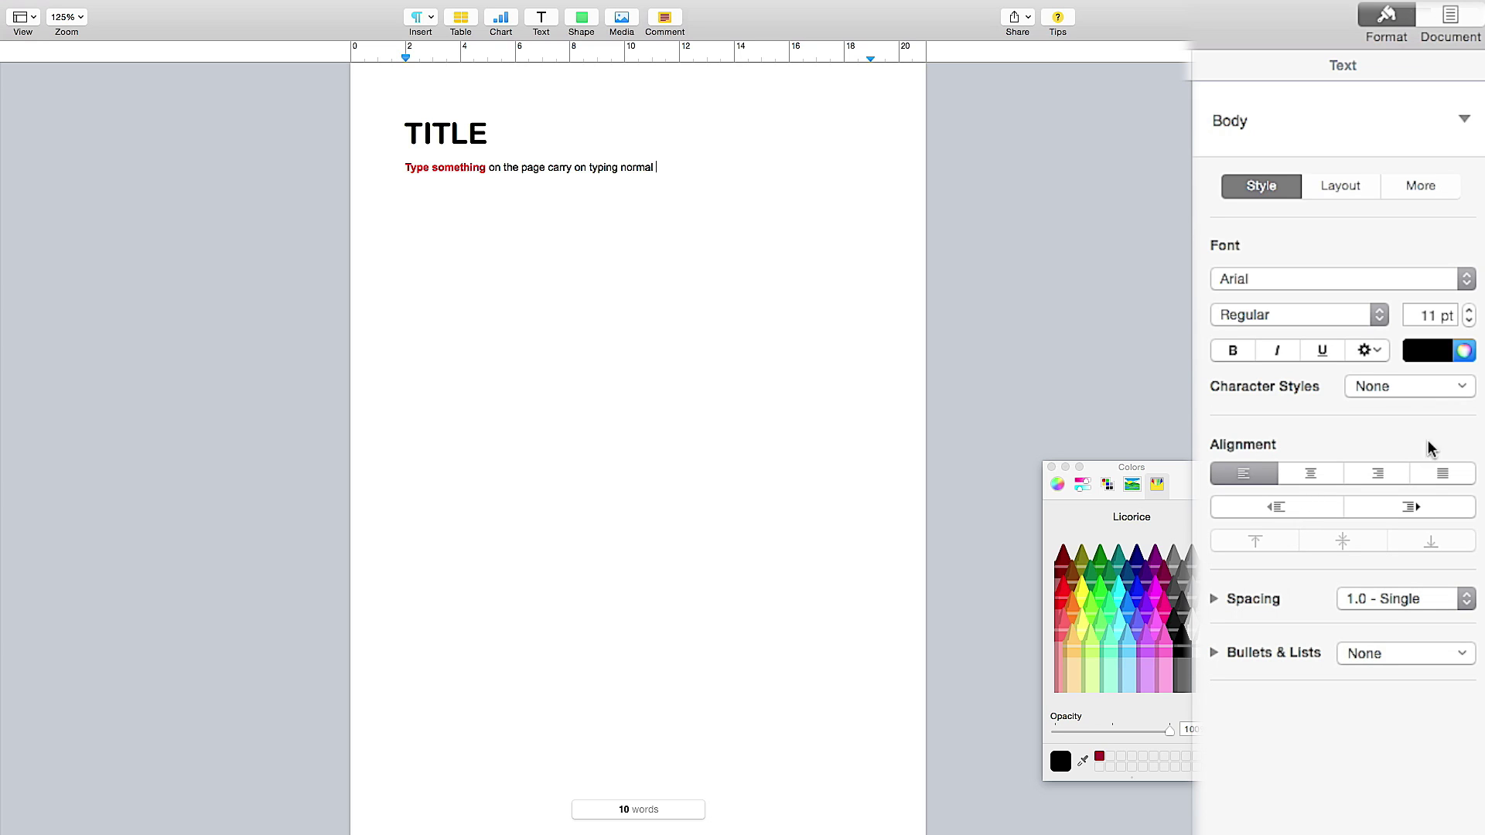
Try centre alignment on the body line and restore its left alignment
click(1309, 478)
click(1254, 481)
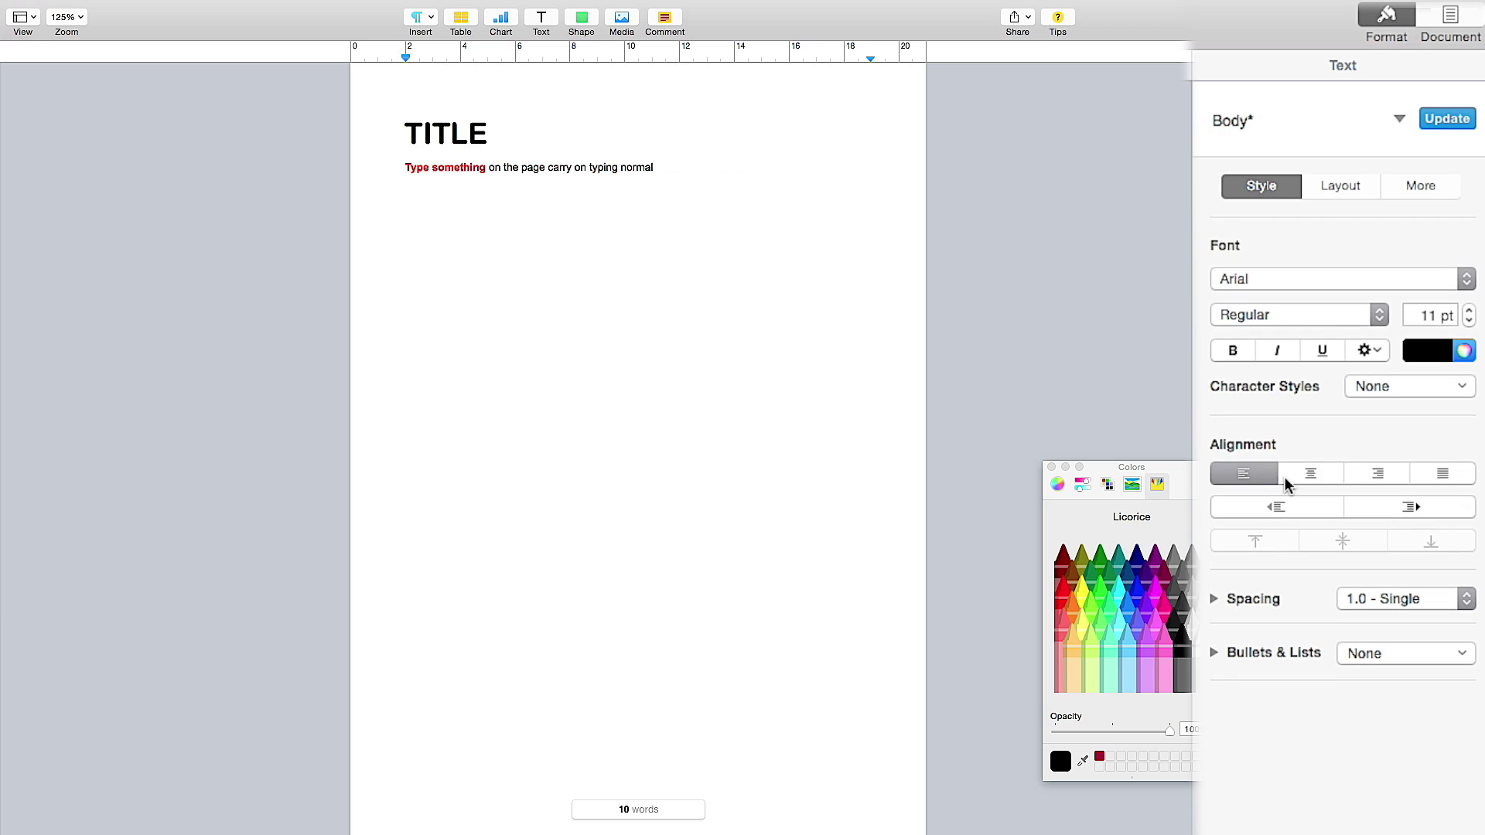
click(1286, 480)
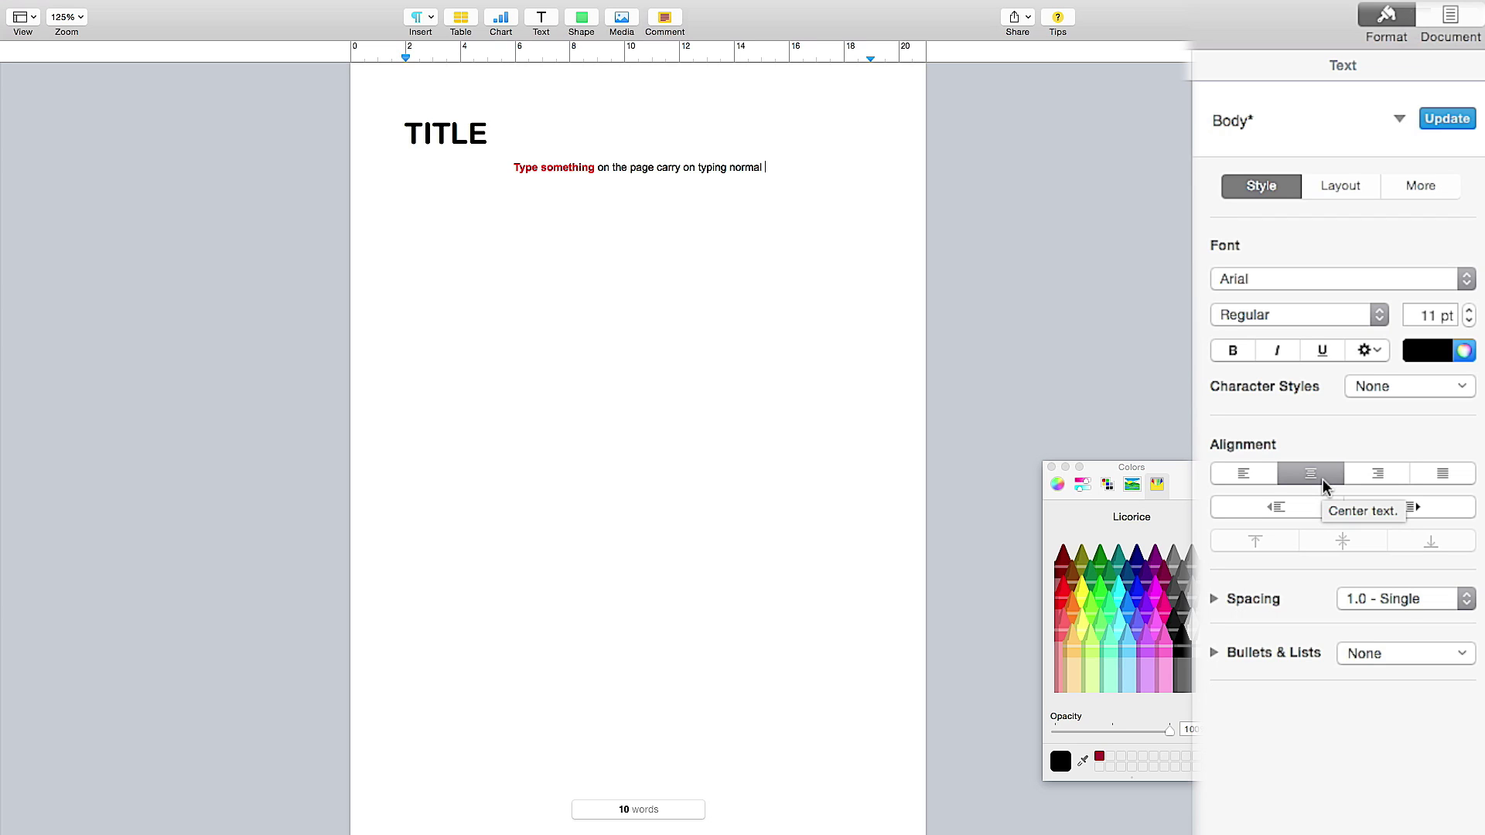
click(1243, 473)
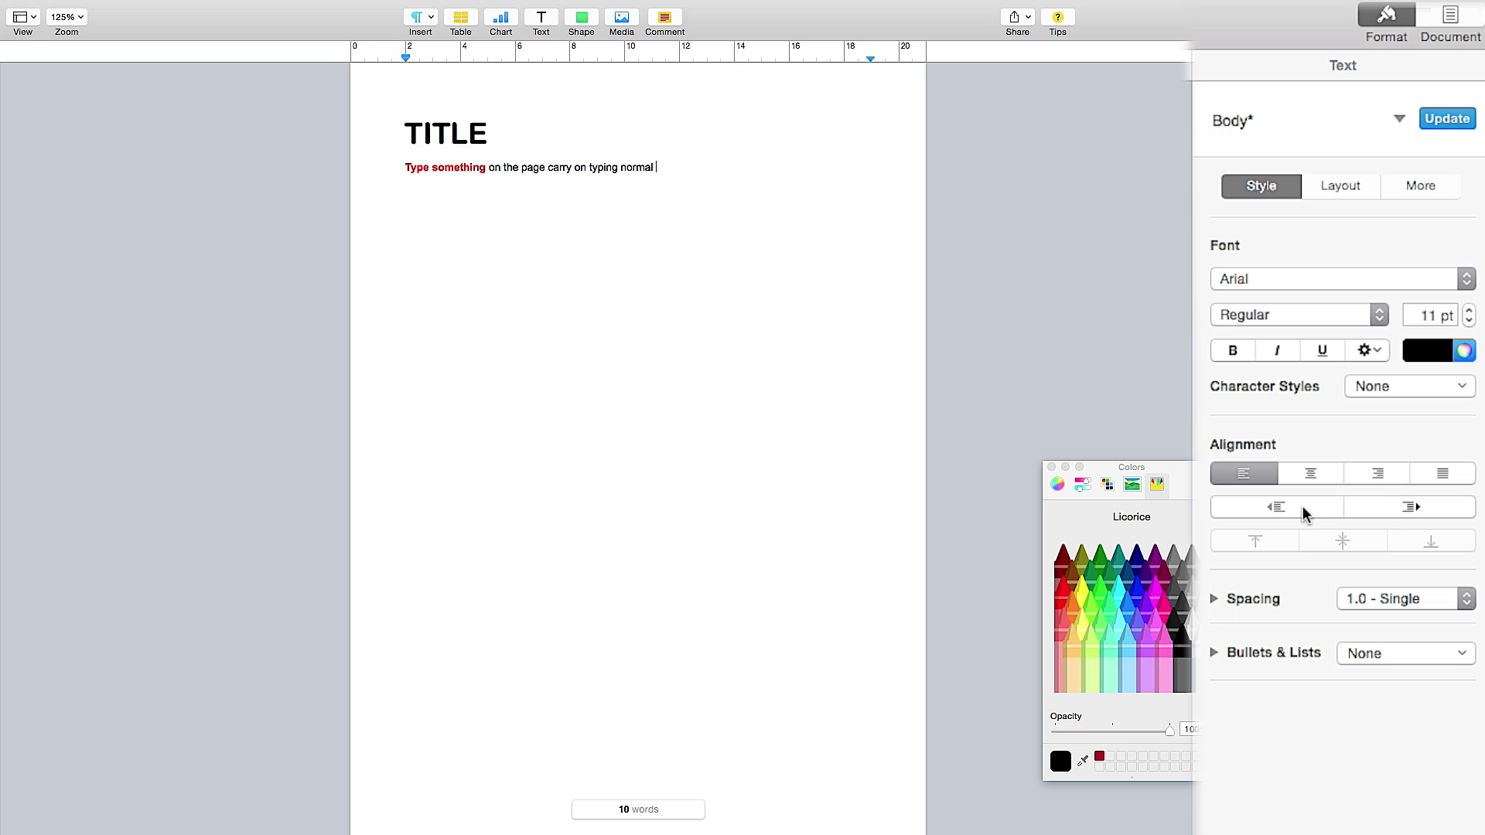
Increase the indent of the body line by eight levels
click(1424, 514)
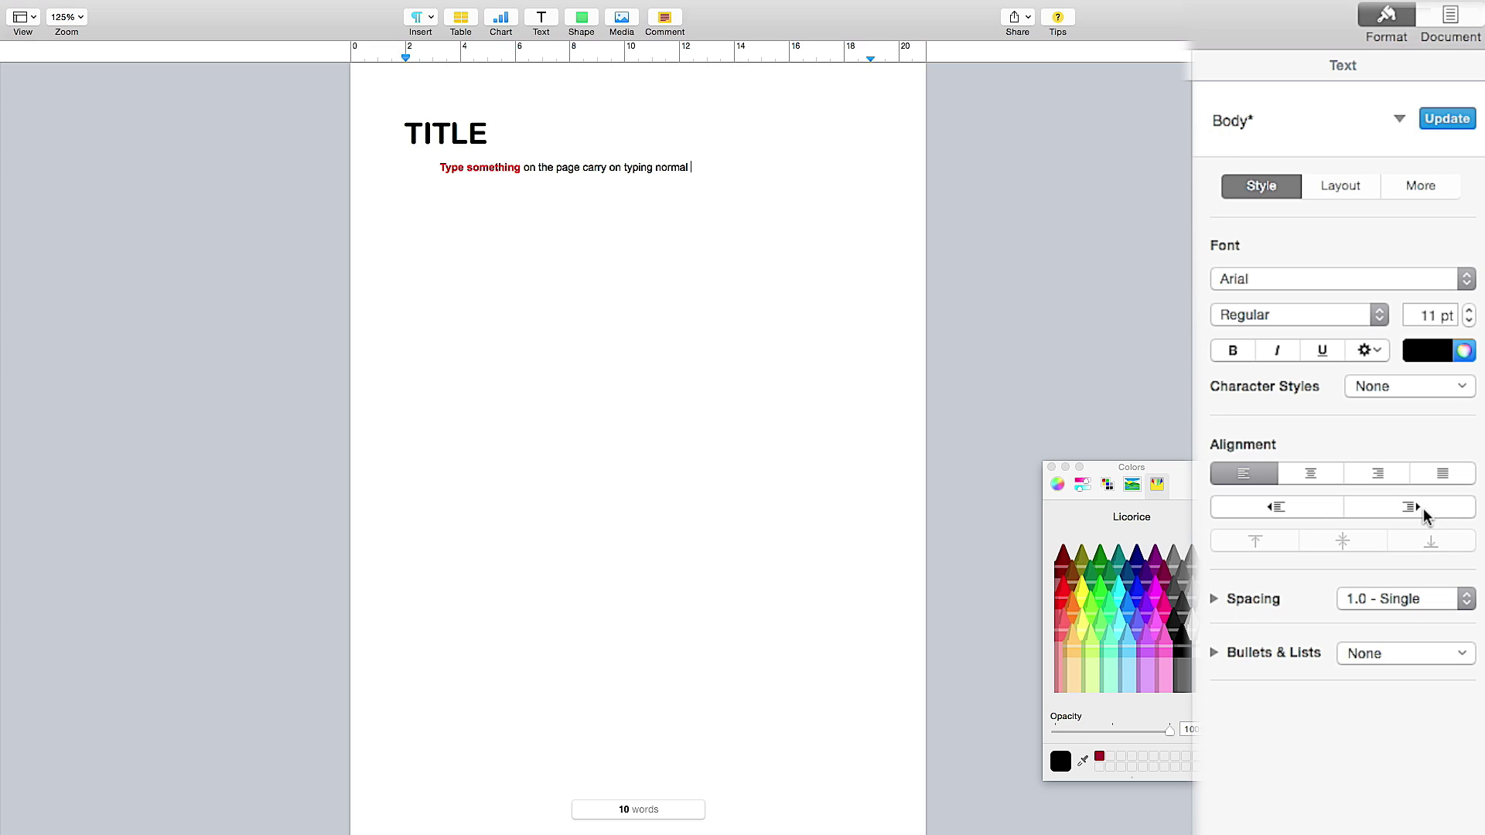
click(1388, 507)
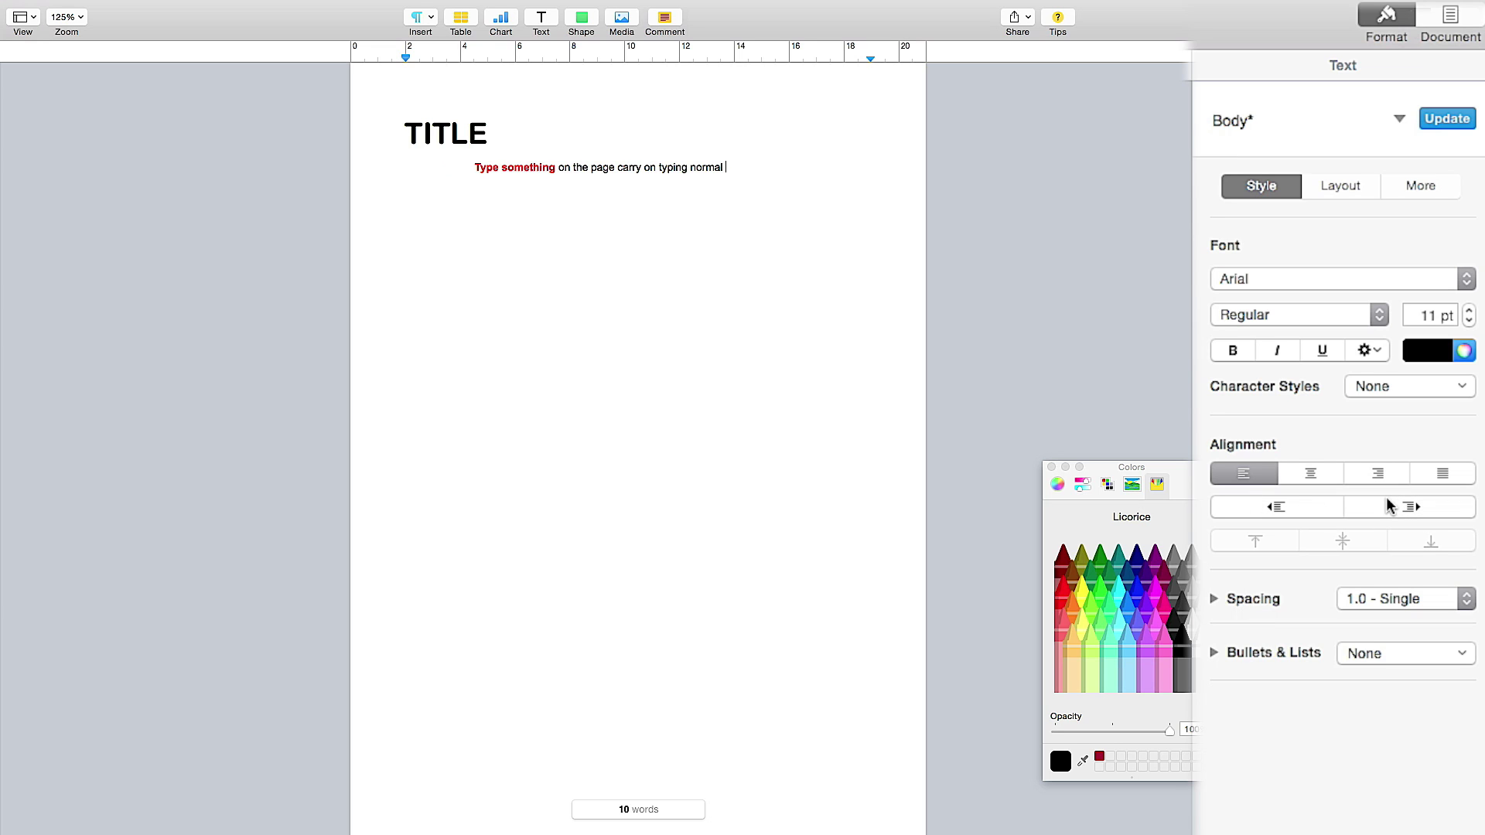
click(1388, 507)
click(1388, 507)
click(1388, 506)
click(1388, 507)
click(1389, 506)
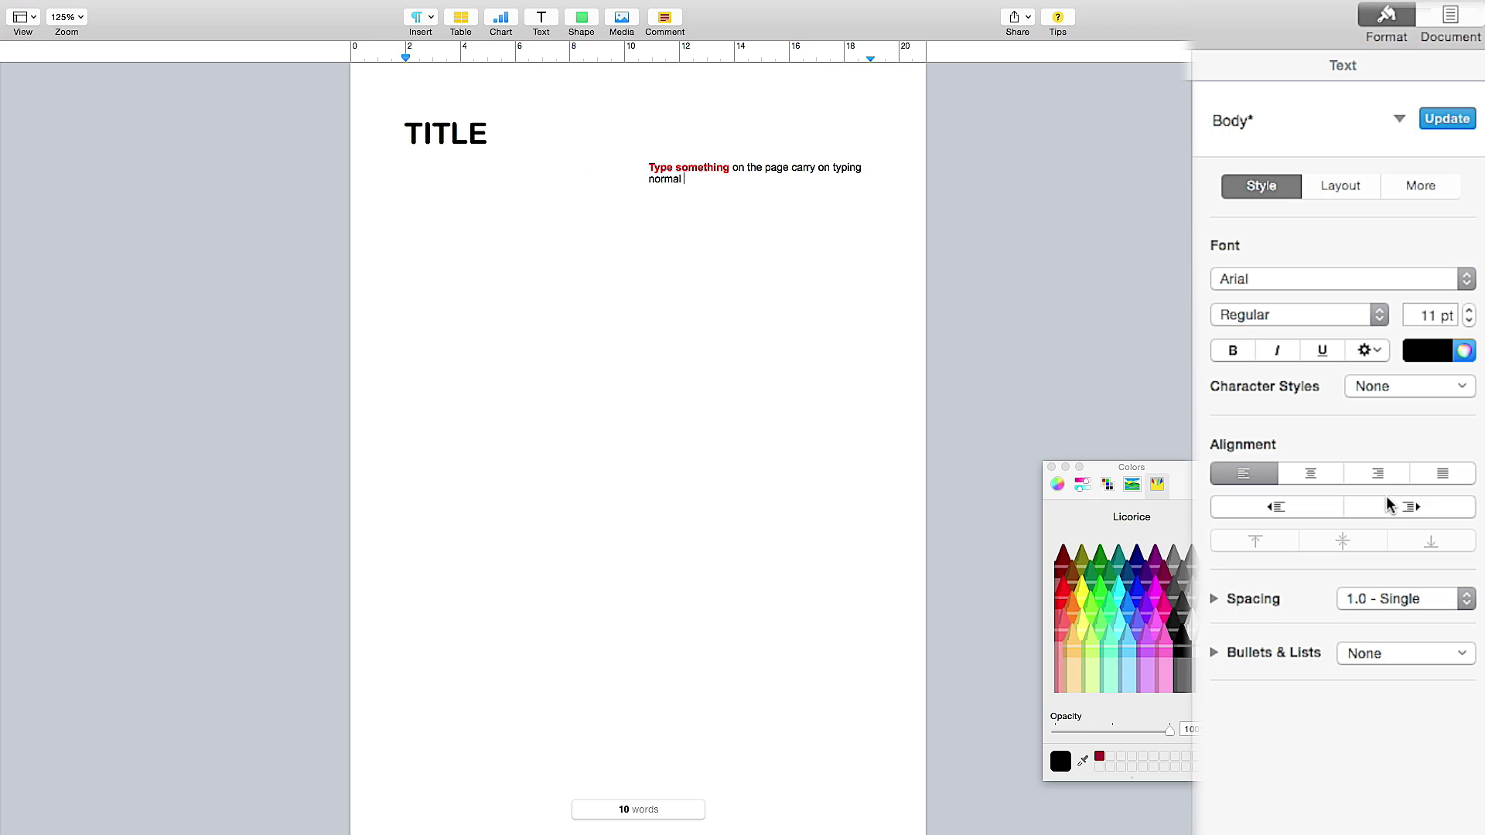
click(1387, 502)
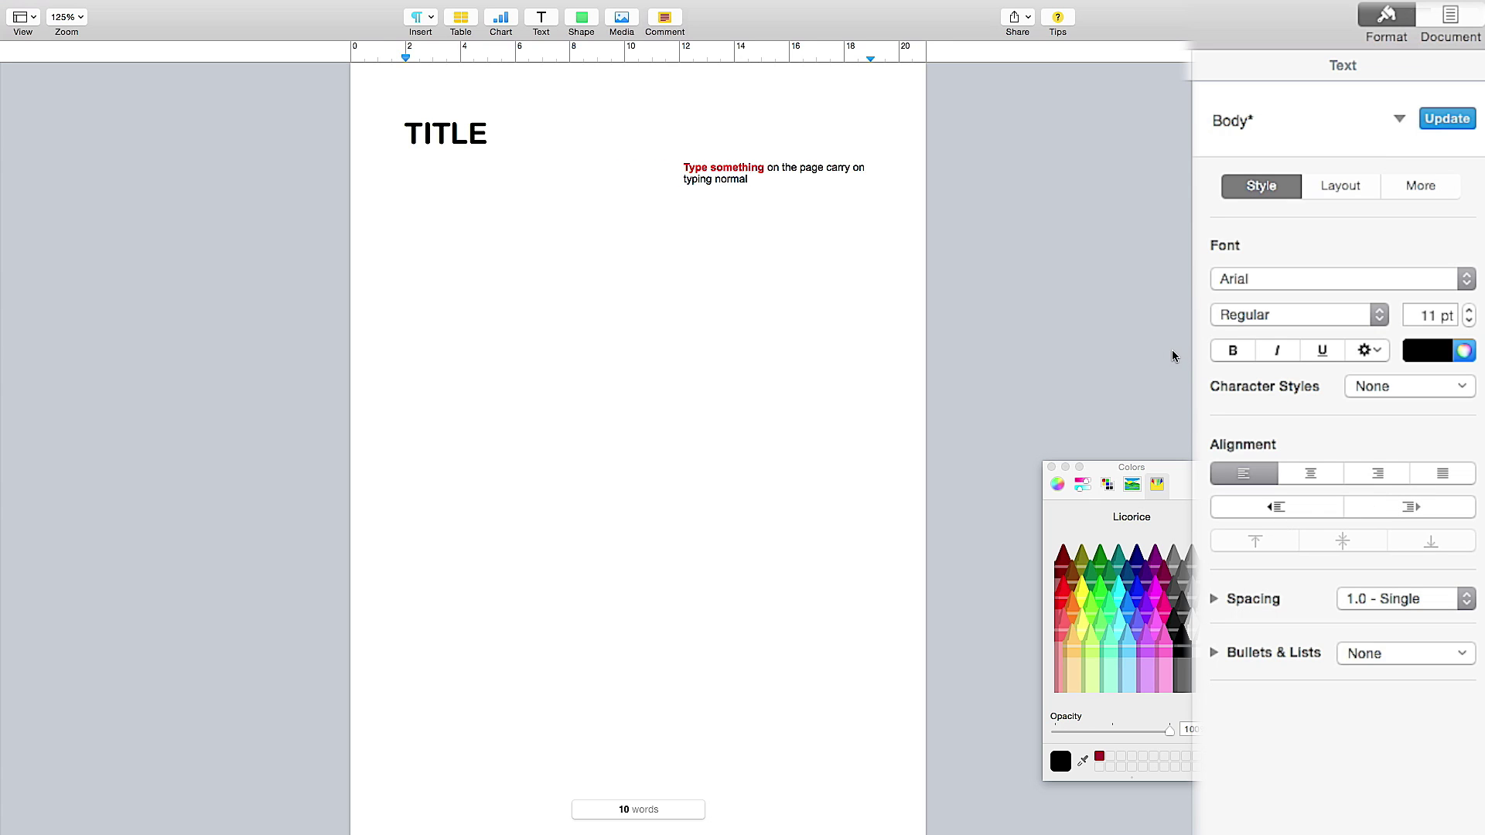
Decrease the indent of the body line by eight levels to return it to the left margin
key(super+bracketleft)
key(super+bracketleft)
key(super+bracketleft)
key(super+bracketleft)
key(super+bracketleft)
key(super+bracketleft)
key(super+bracketleft)
key(super+bracketleft)
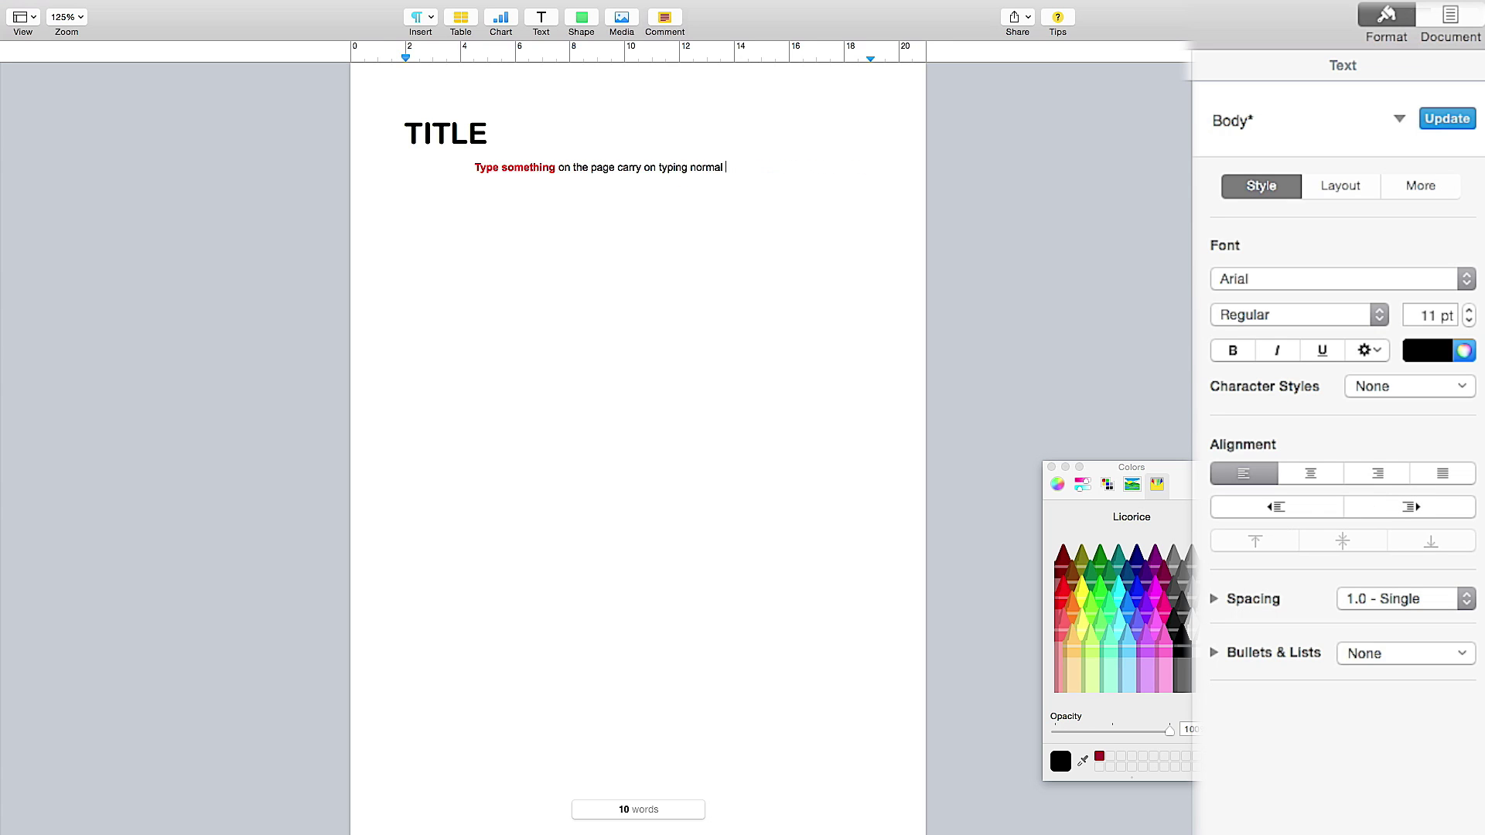
Expand the Spacing settings to examine the line, before-paragraph and after-paragraph options
scroll(1448, 507, down, 1)
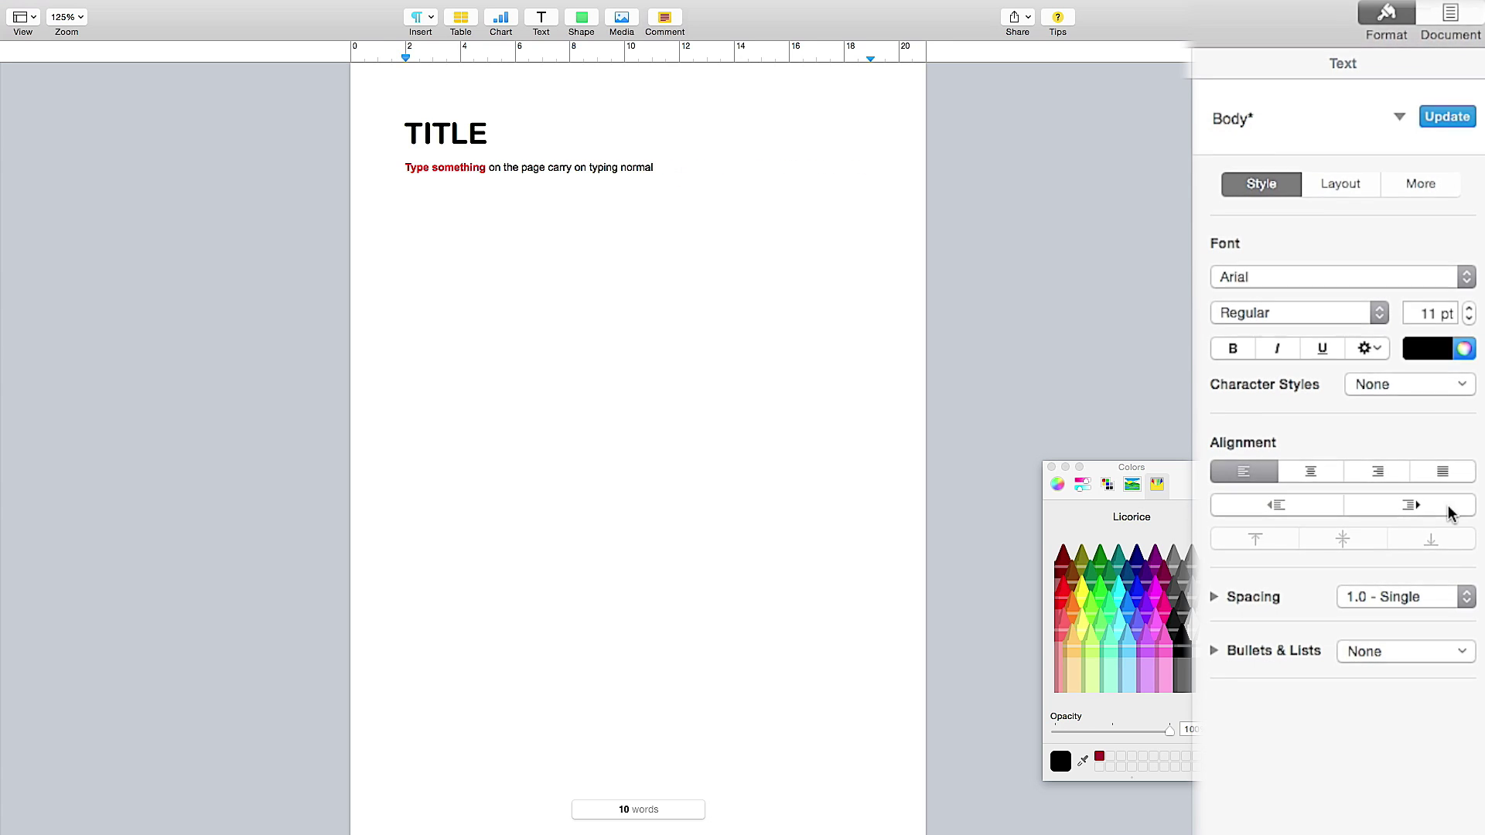
click(1215, 587)
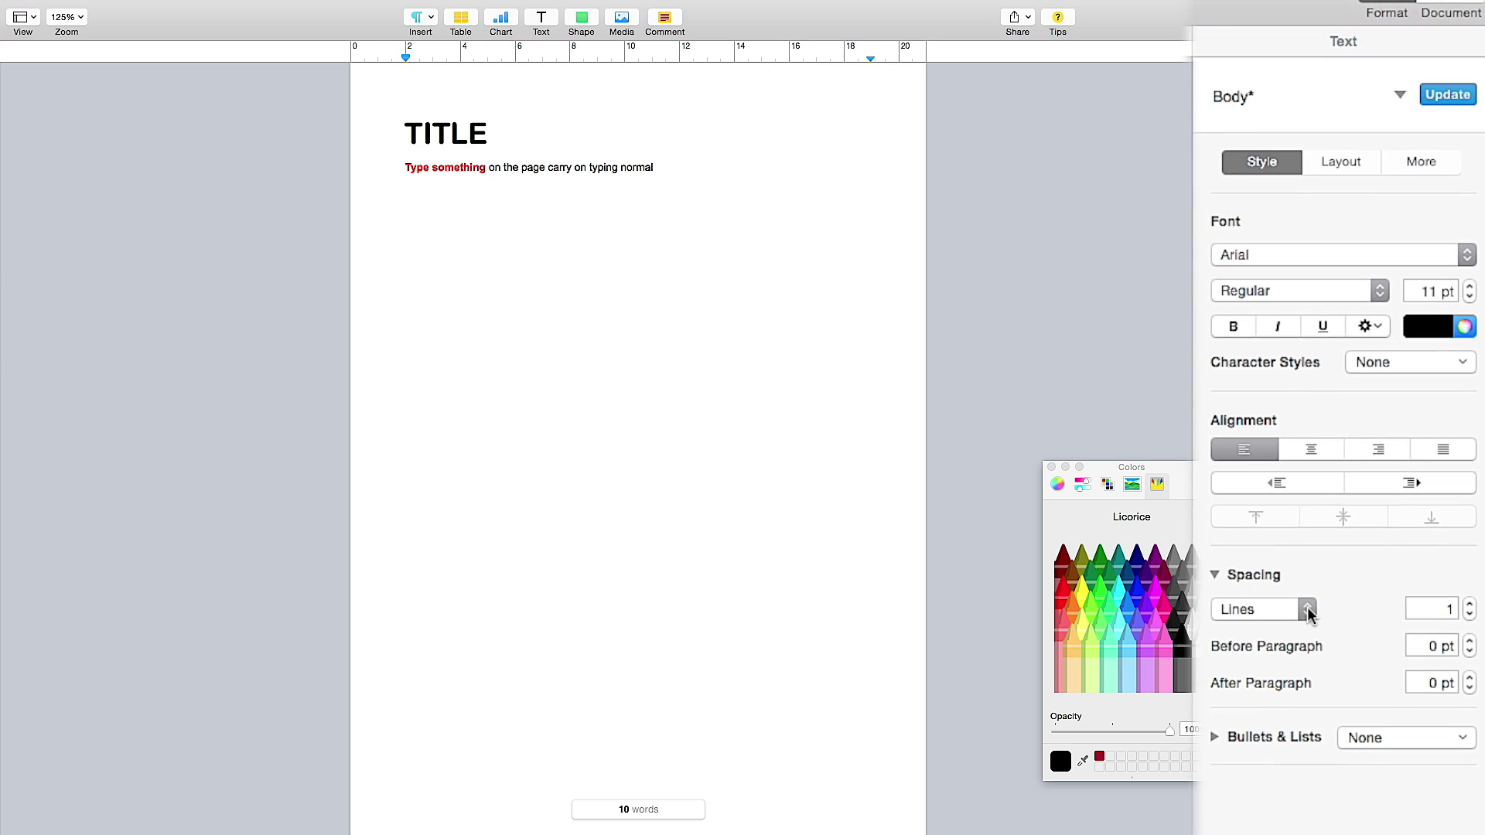
scroll(1336, 640, down, 2)
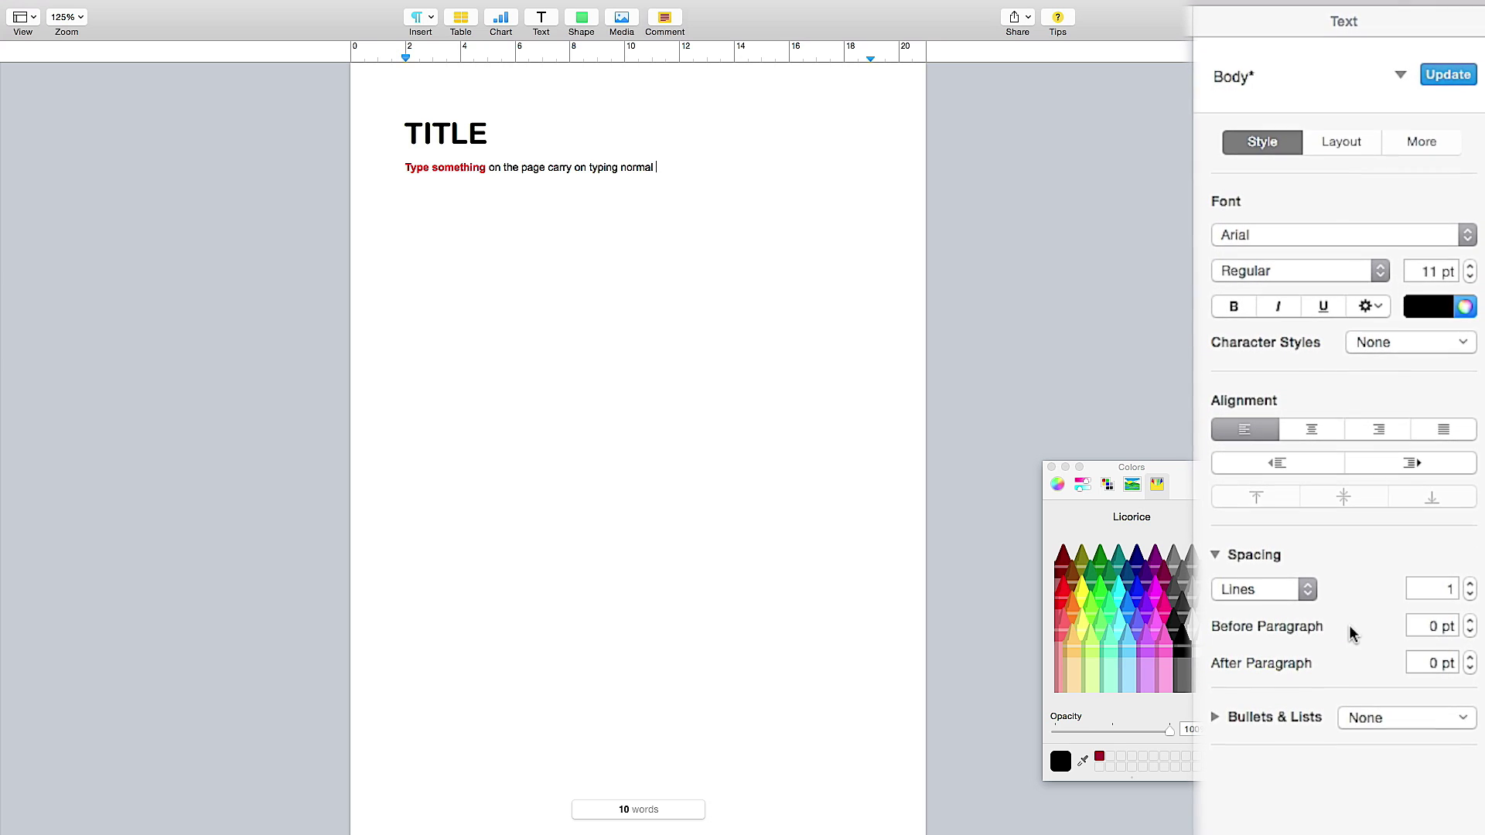
Collapse the Spacing settings, expand the Bullets & Lists settings and start a new line below the body text
scroll(1350, 623, down, 2)
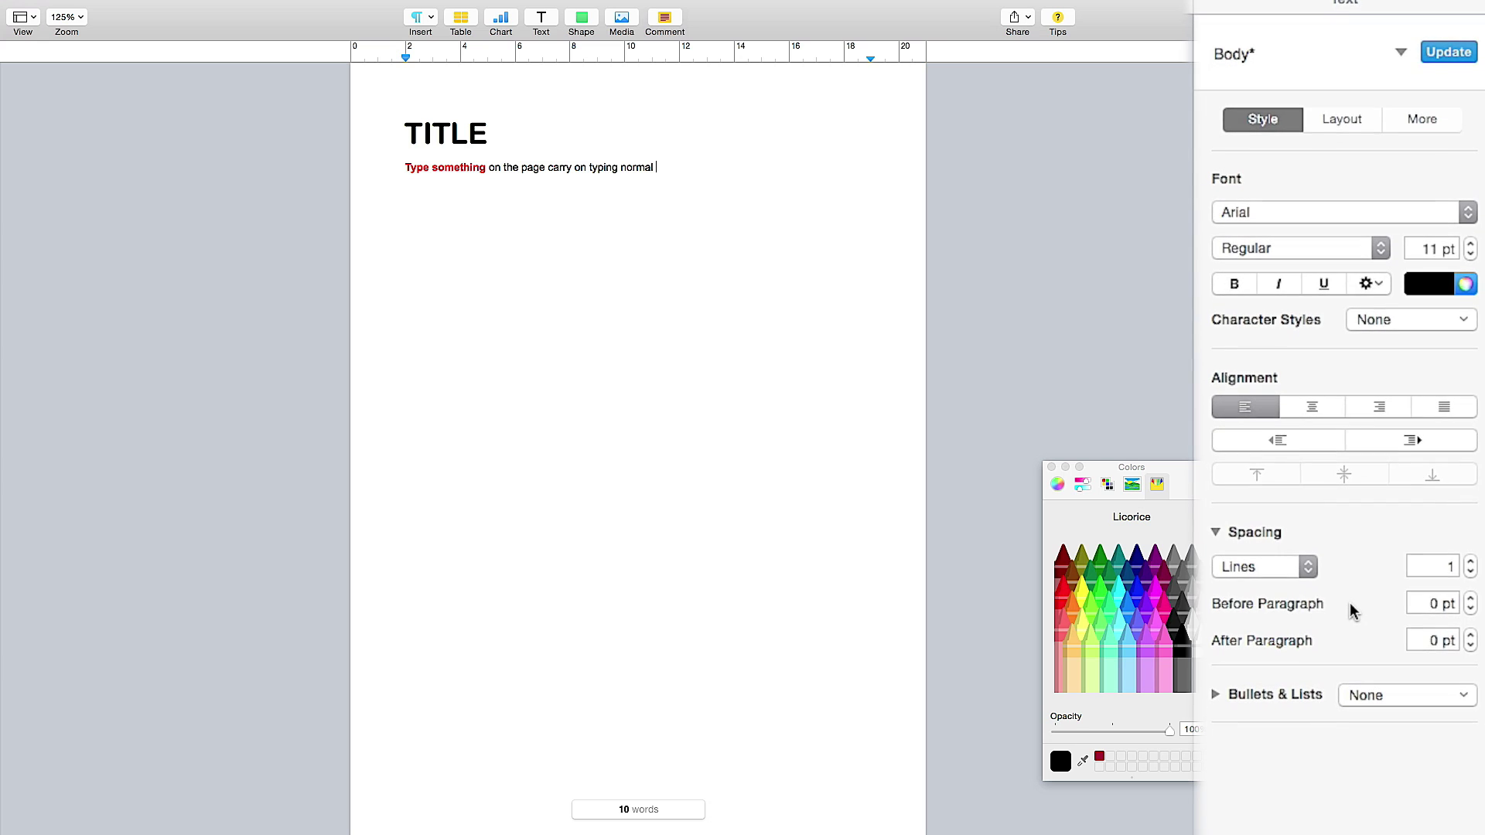
scroll(1350, 605, down, 2)
click(1216, 512)
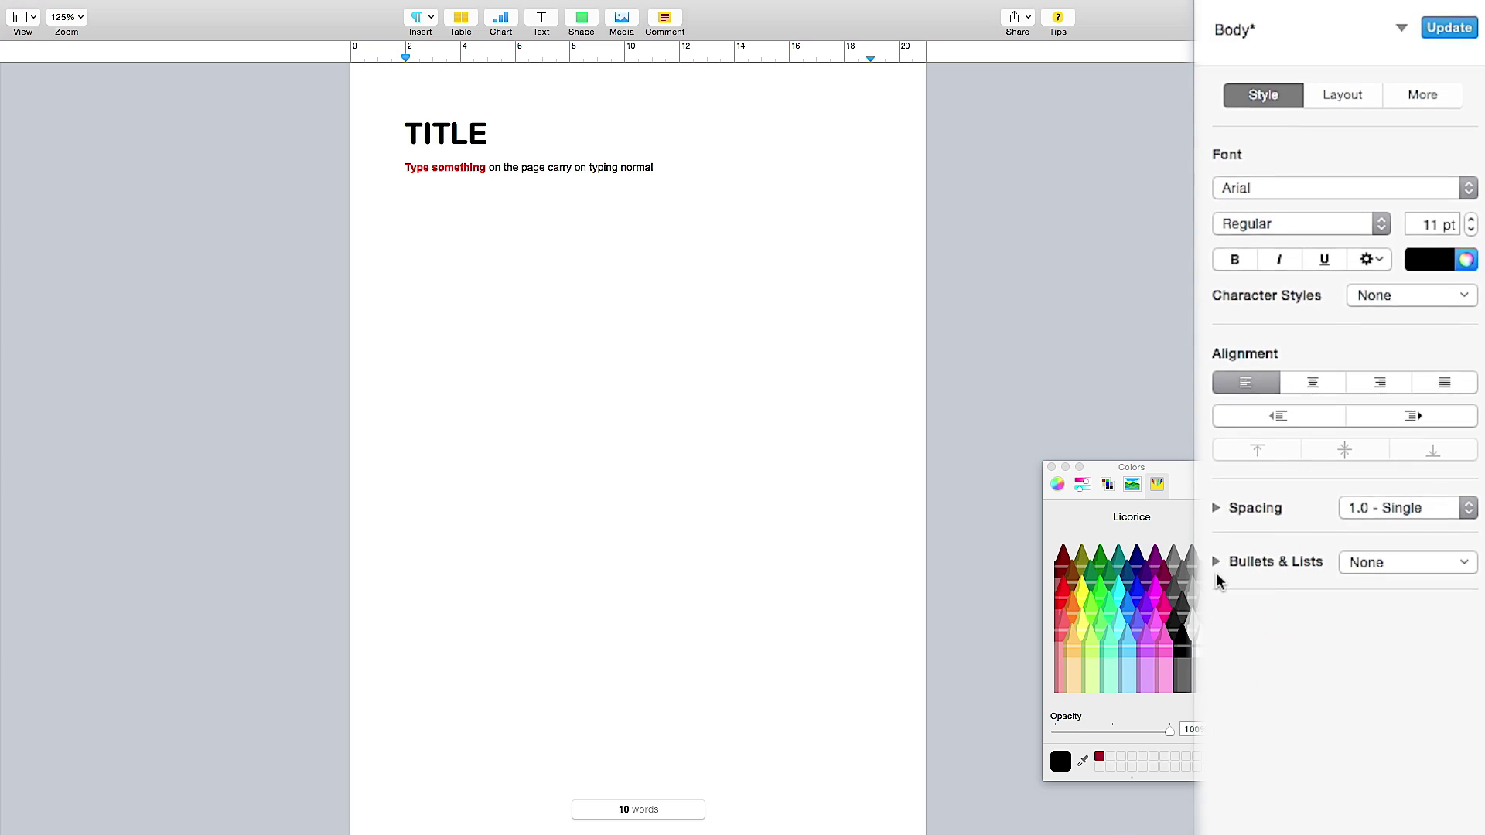
click(1216, 556)
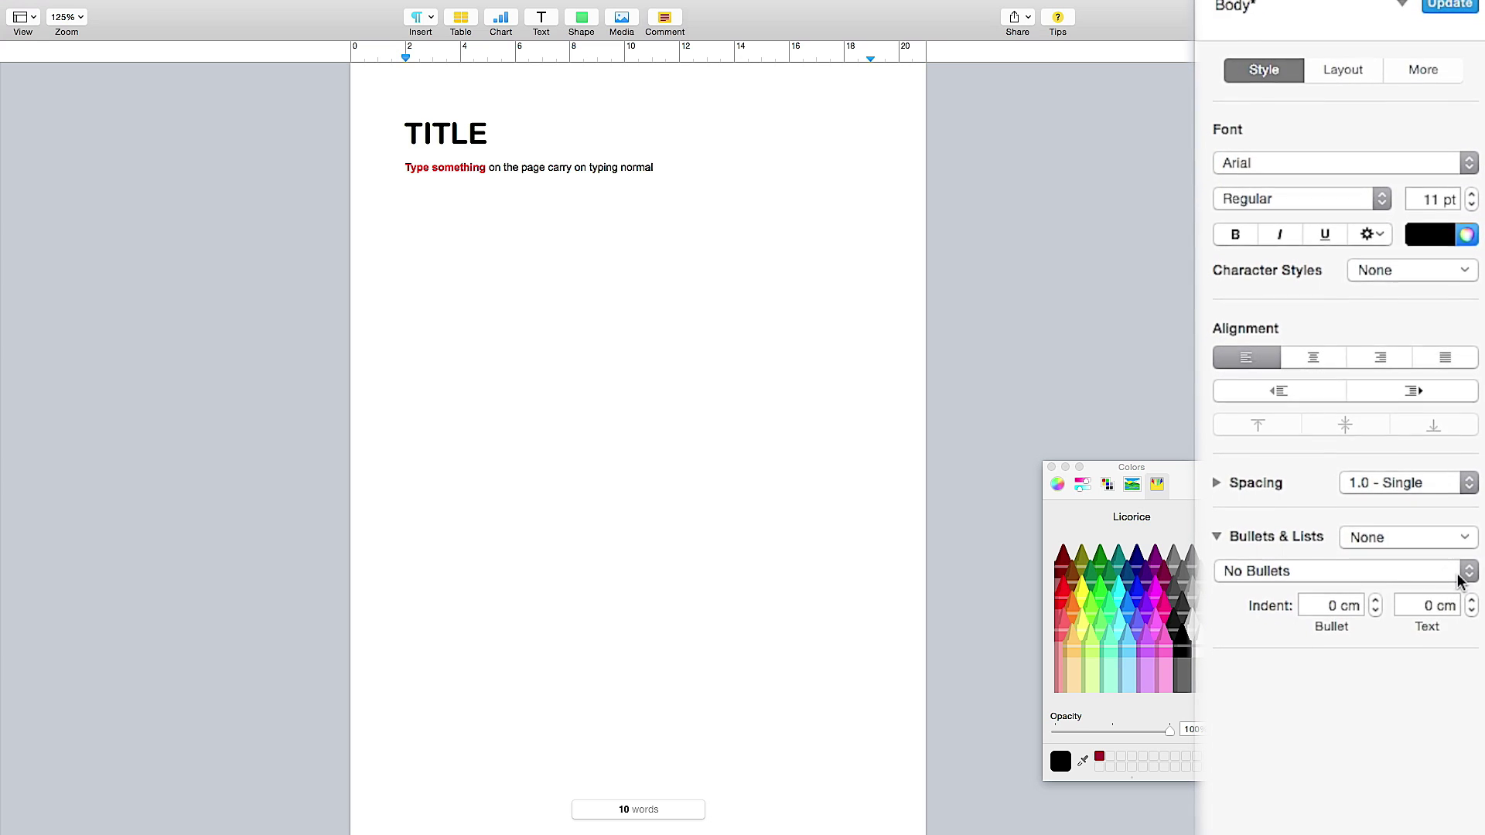
key(Return)
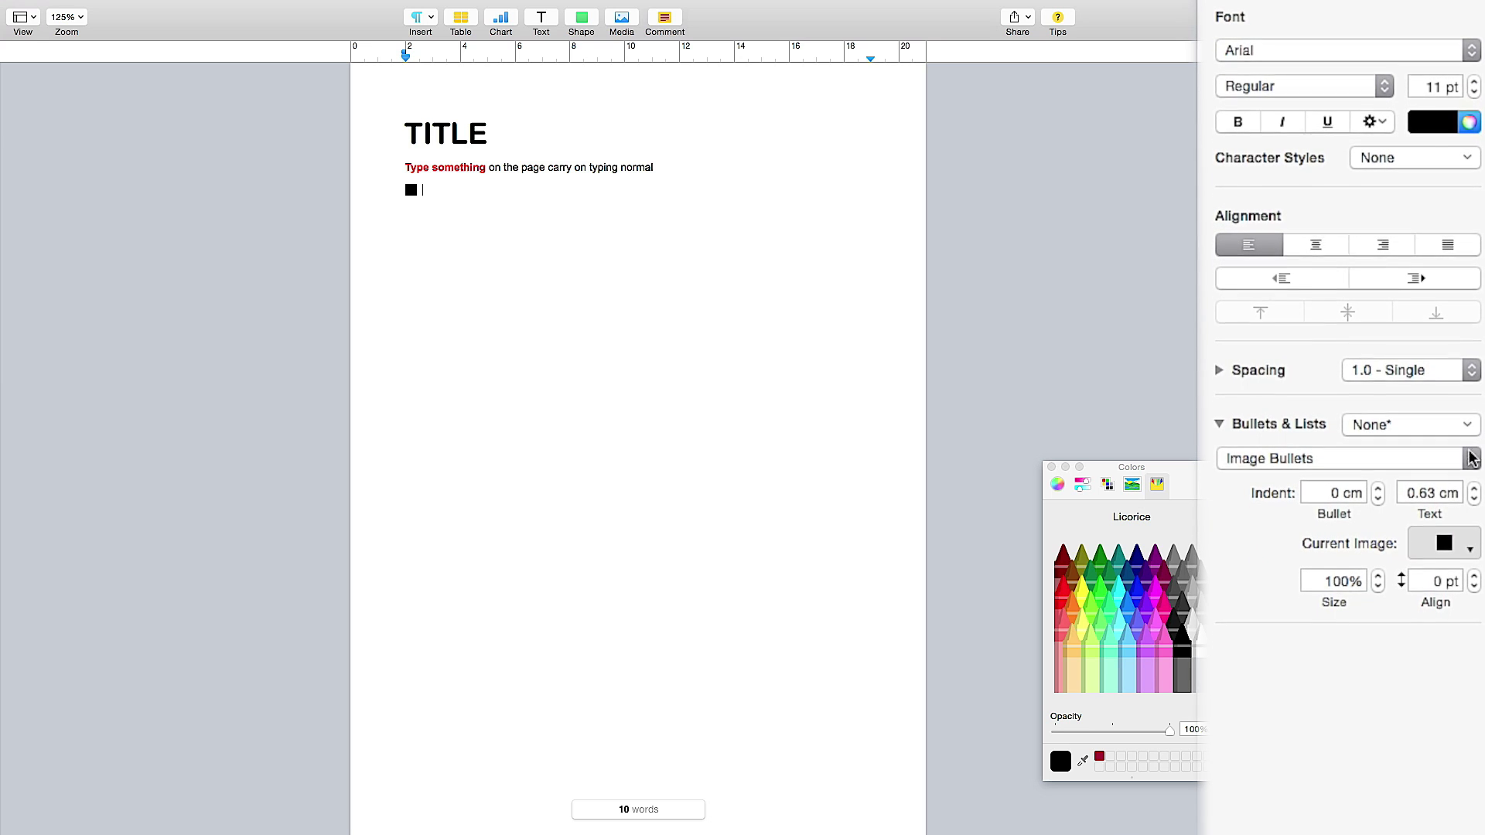
Try image bullets with the black striped starburst image on the new line
click(1461, 540)
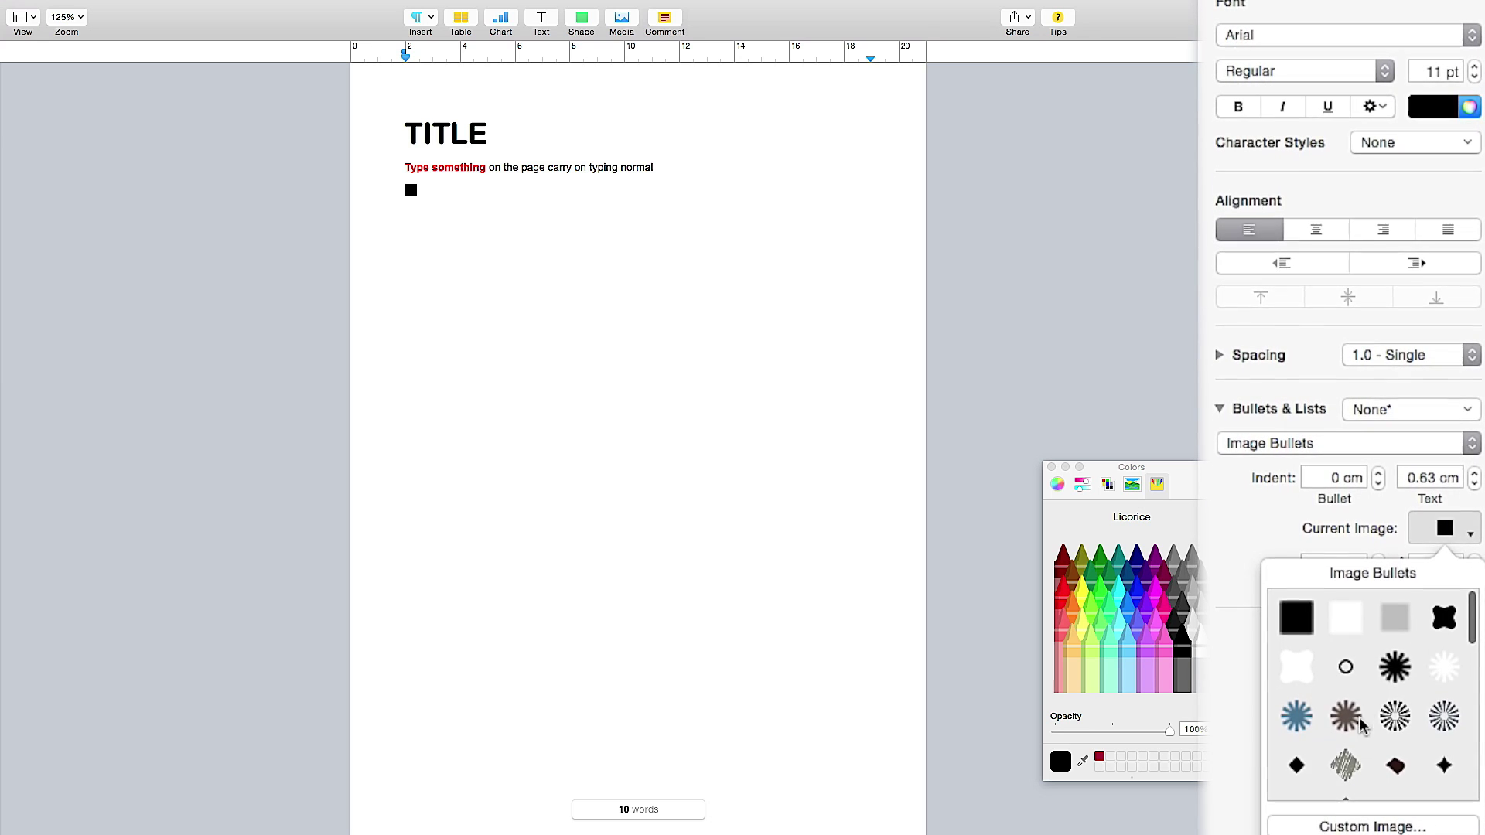
click(1402, 722)
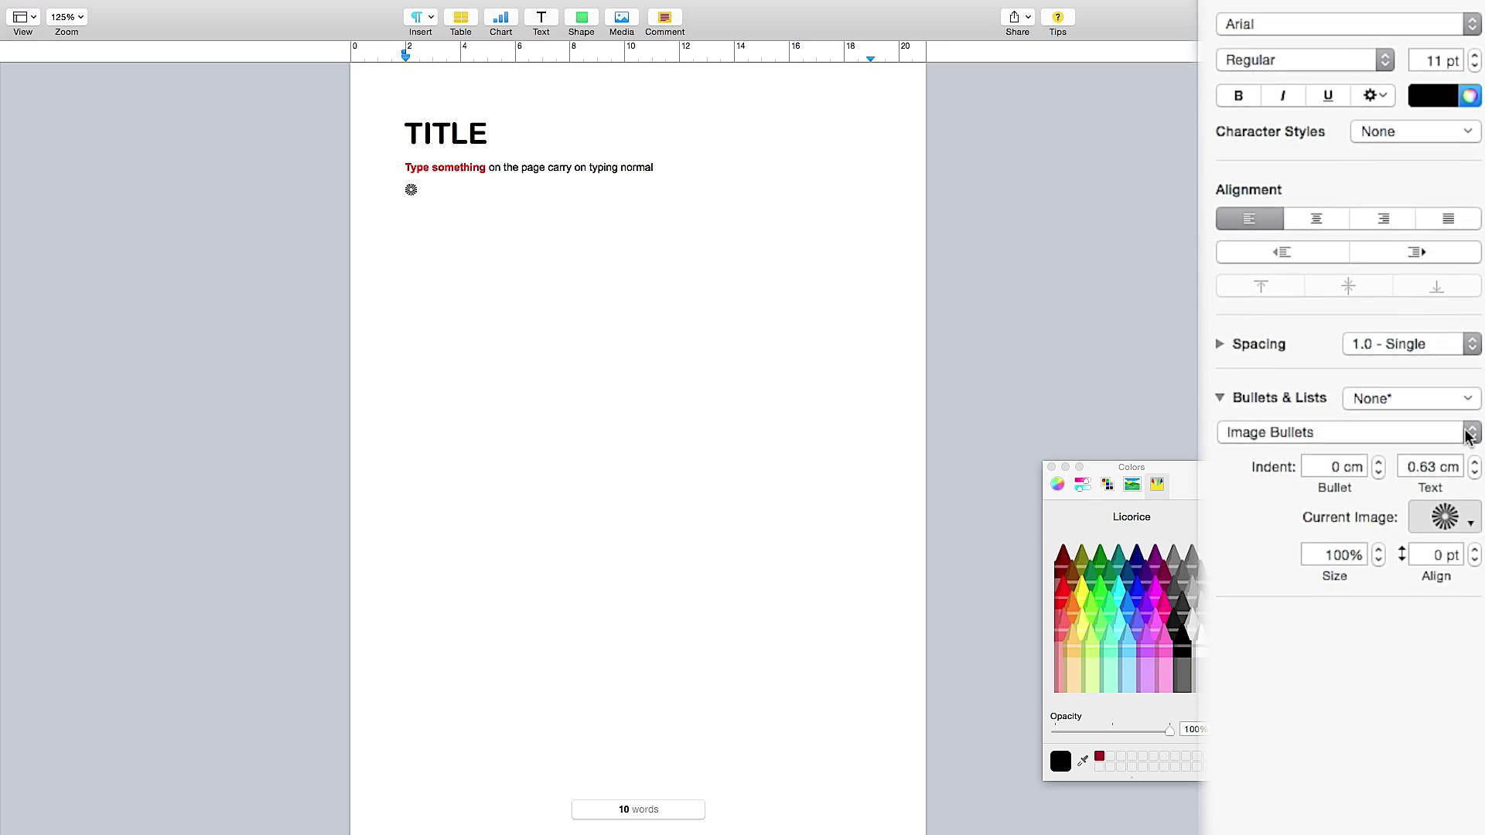
Try the Numbers list type with the i. ii. iii. iv. format and reset the line's list style to None
click(1447, 455)
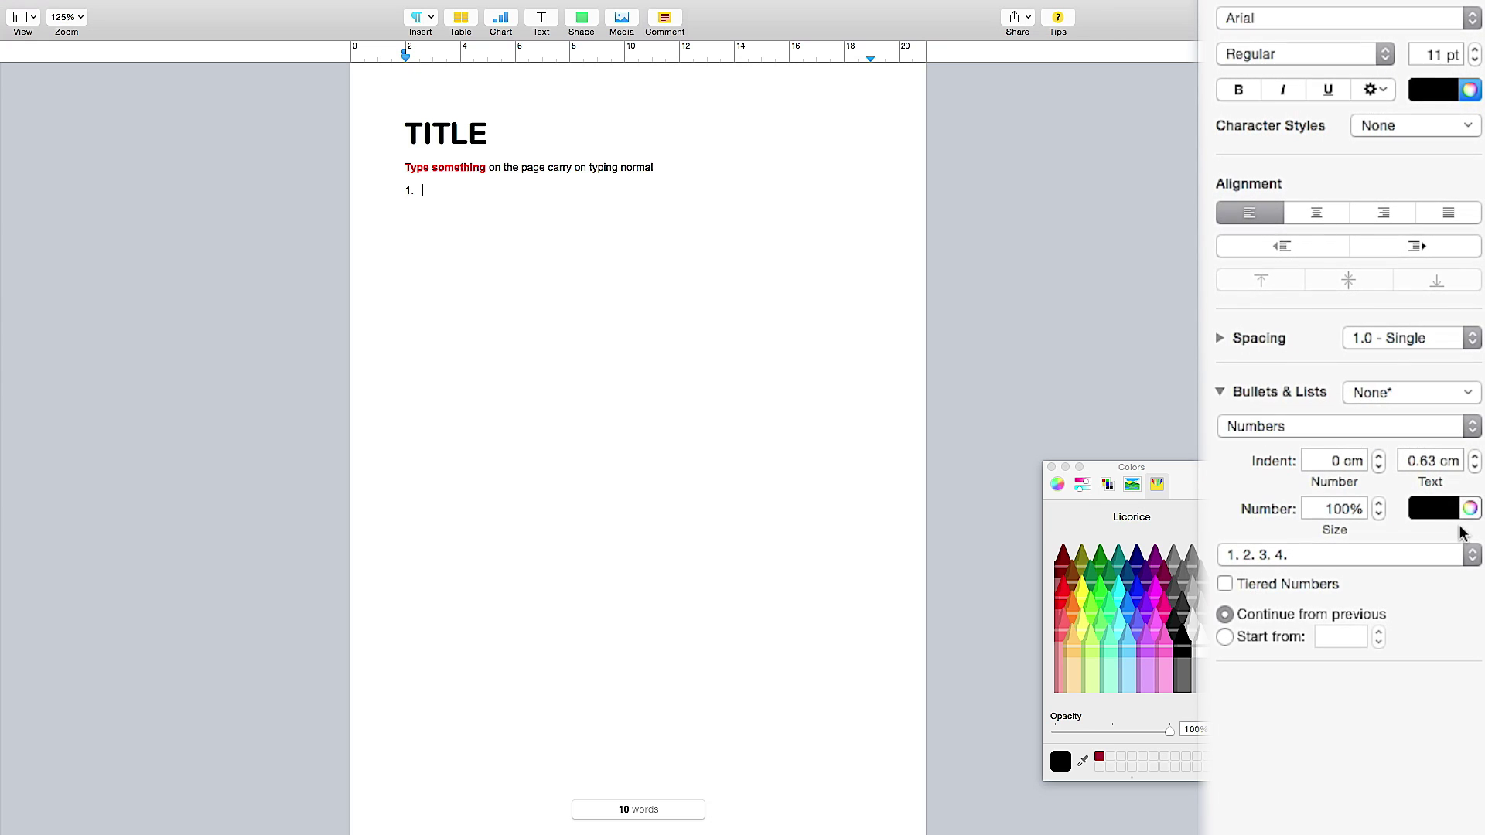
click(1462, 565)
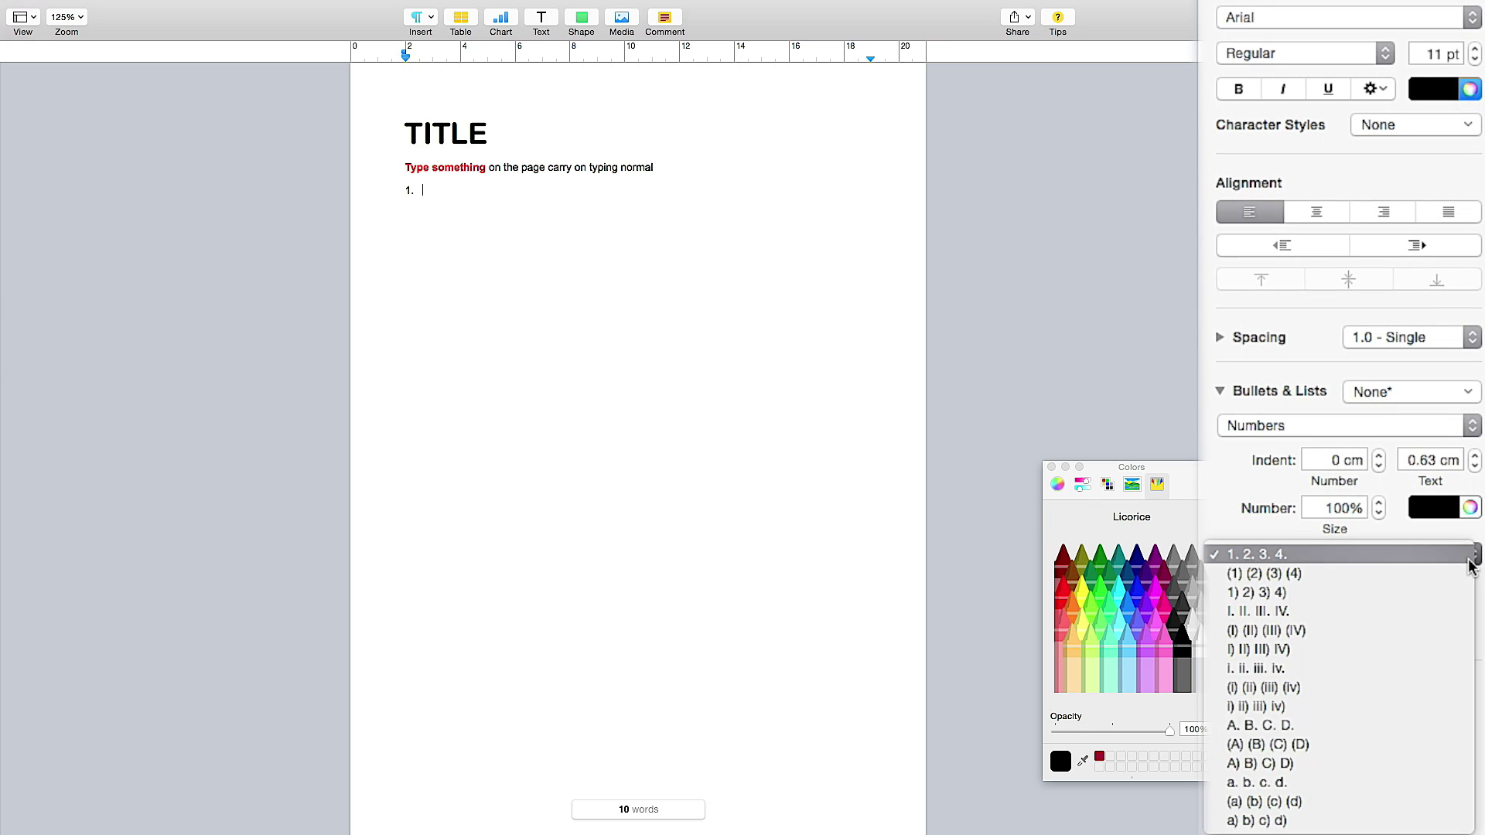
click(1412, 650)
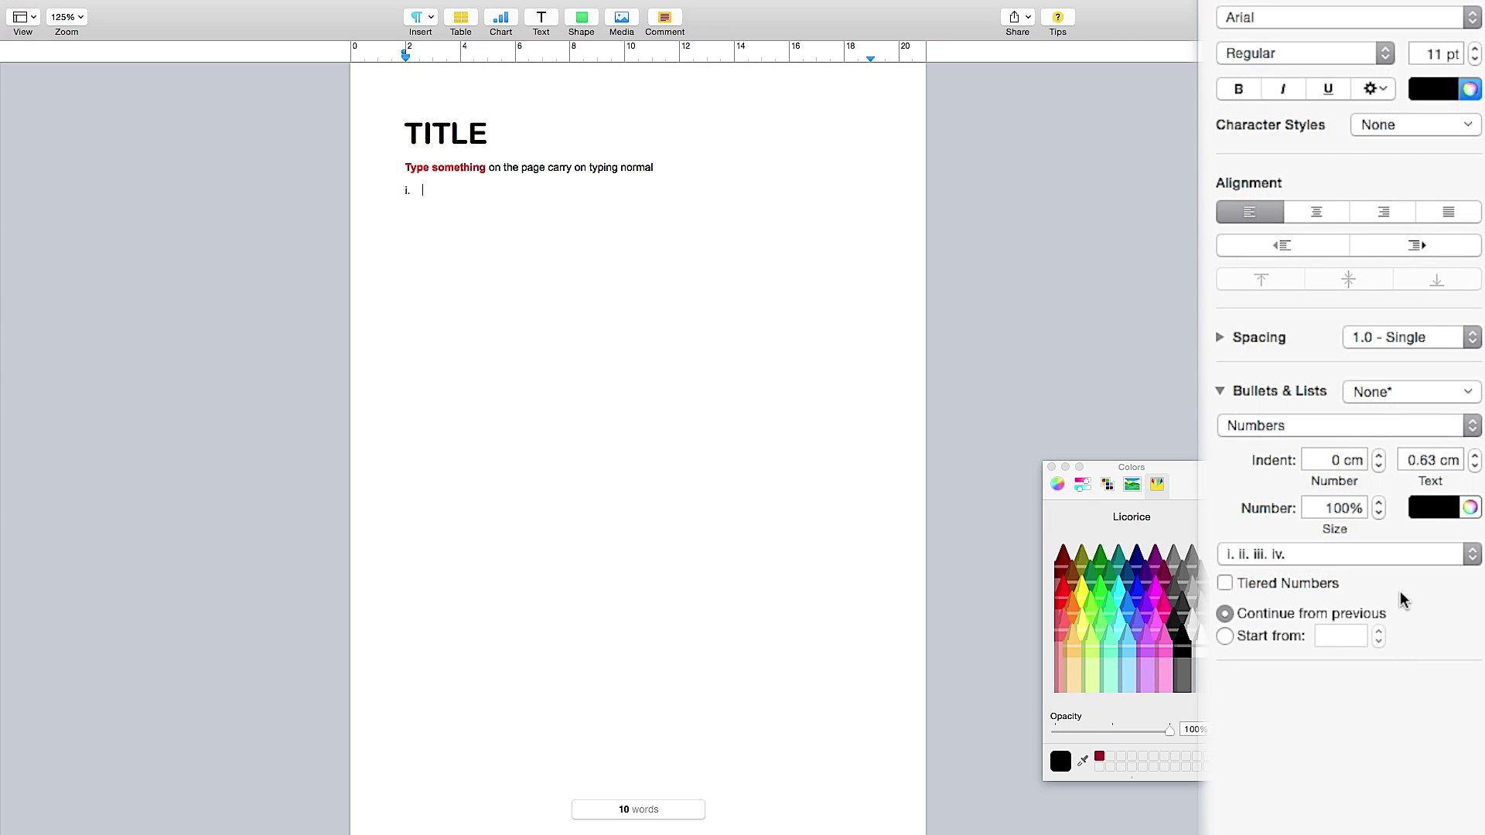
click(1466, 391)
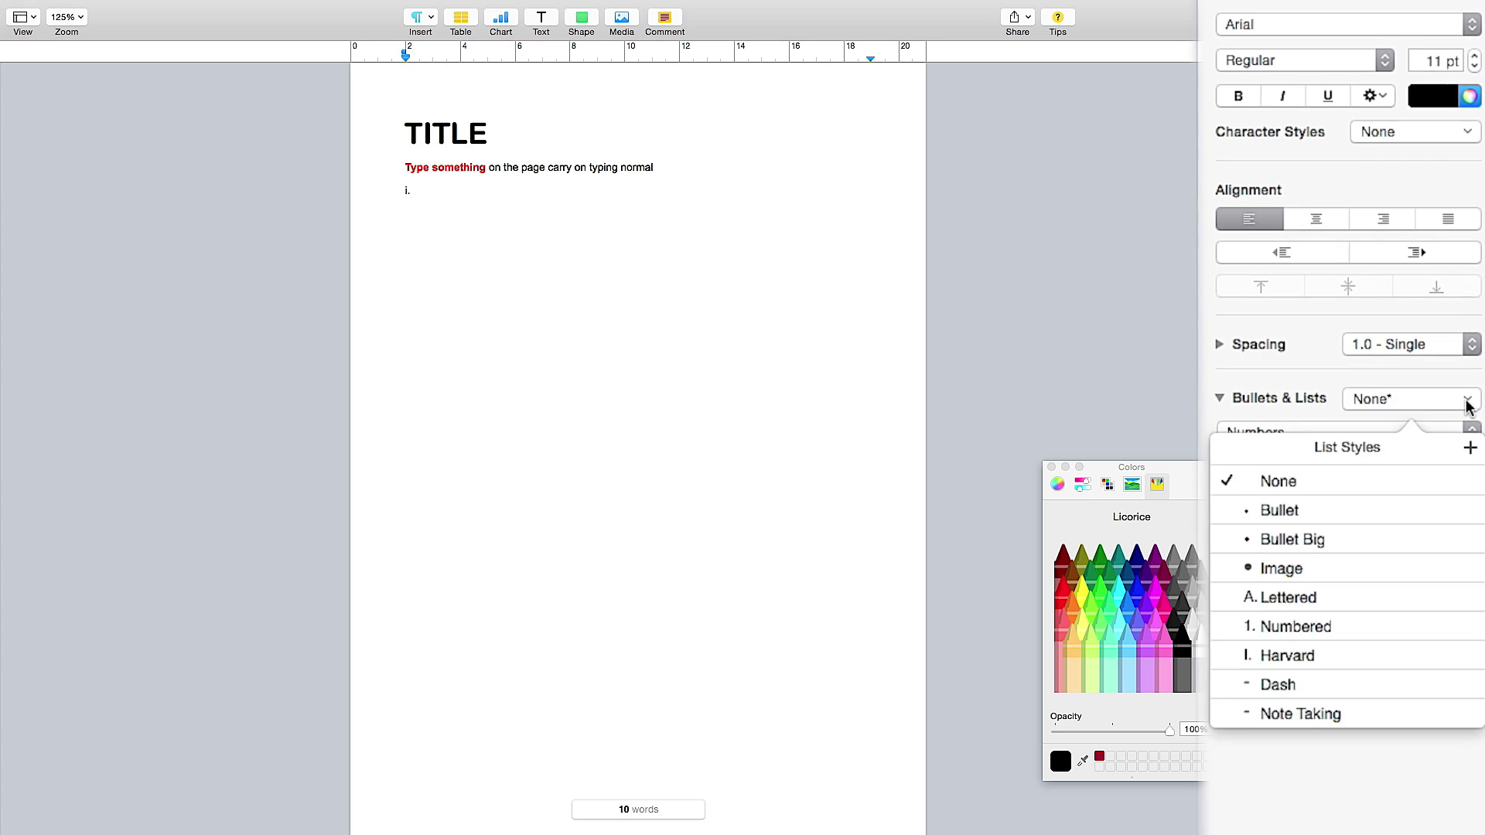
click(1466, 500)
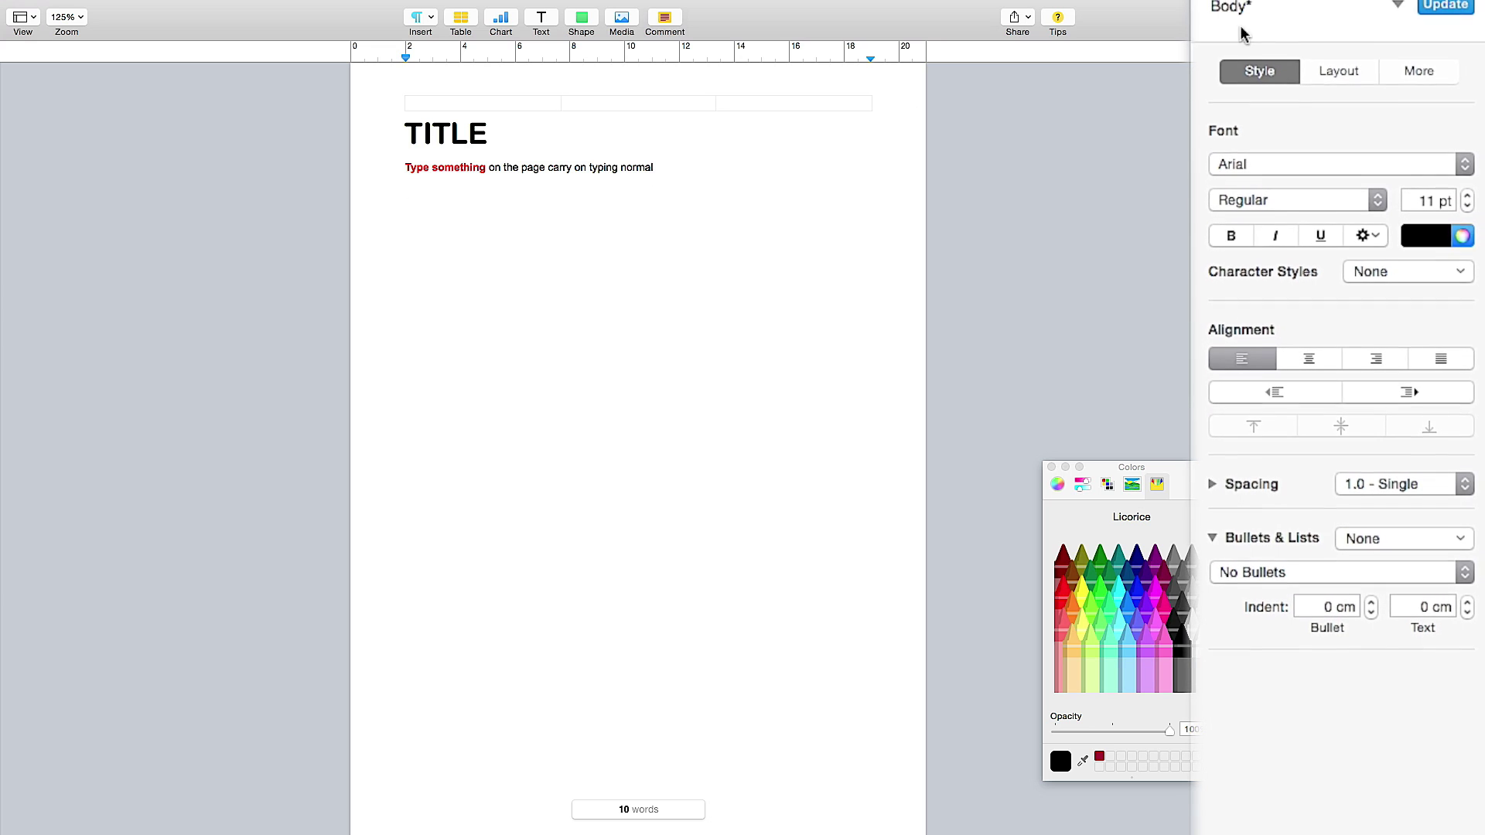
Examine the text layout options for columns, indents, tabs, and borders and rules, collapsing each section after viewing
click(1338, 102)
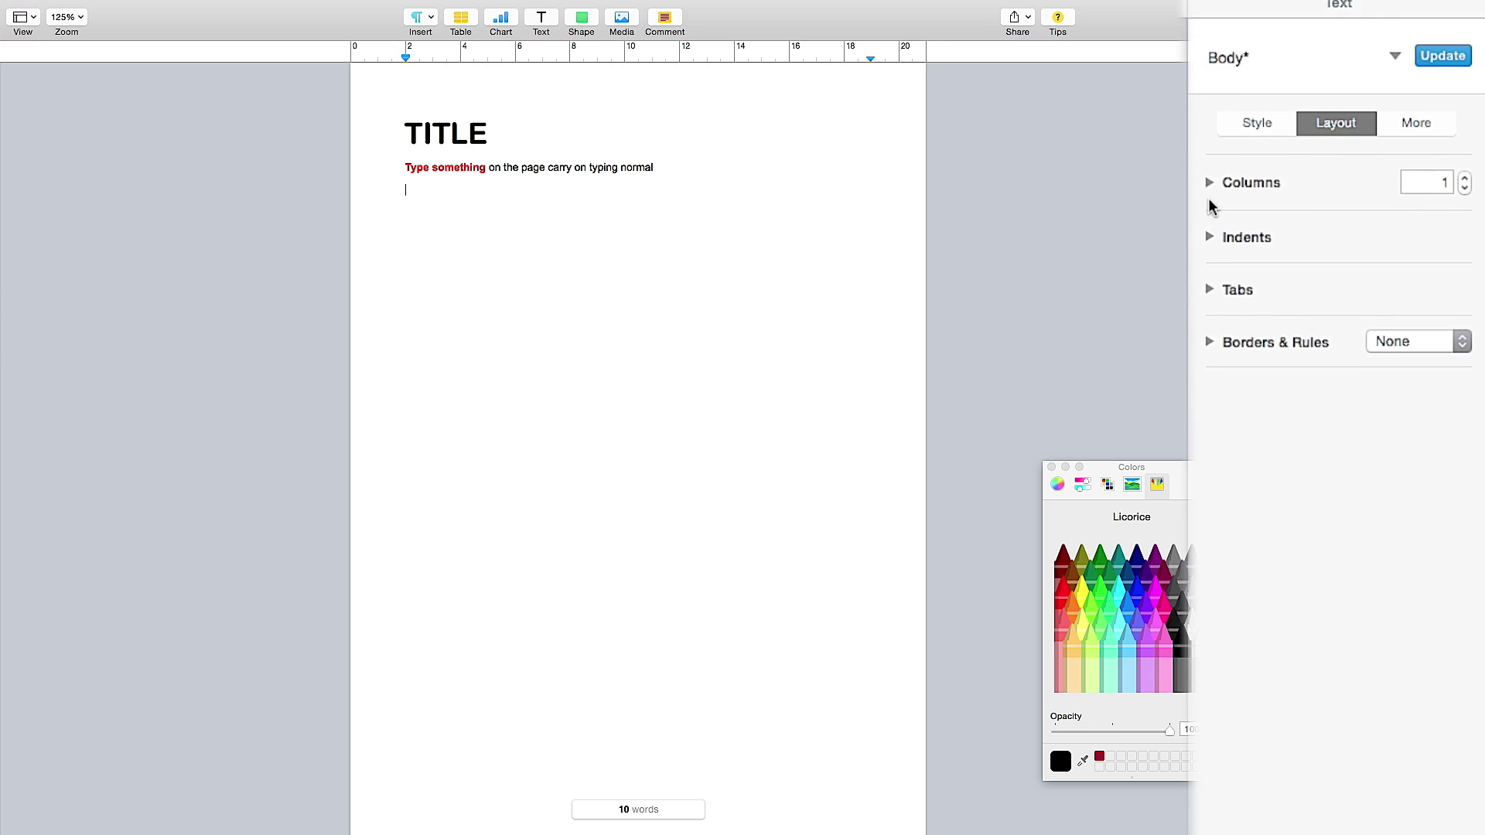
click(1209, 202)
click(1206, 213)
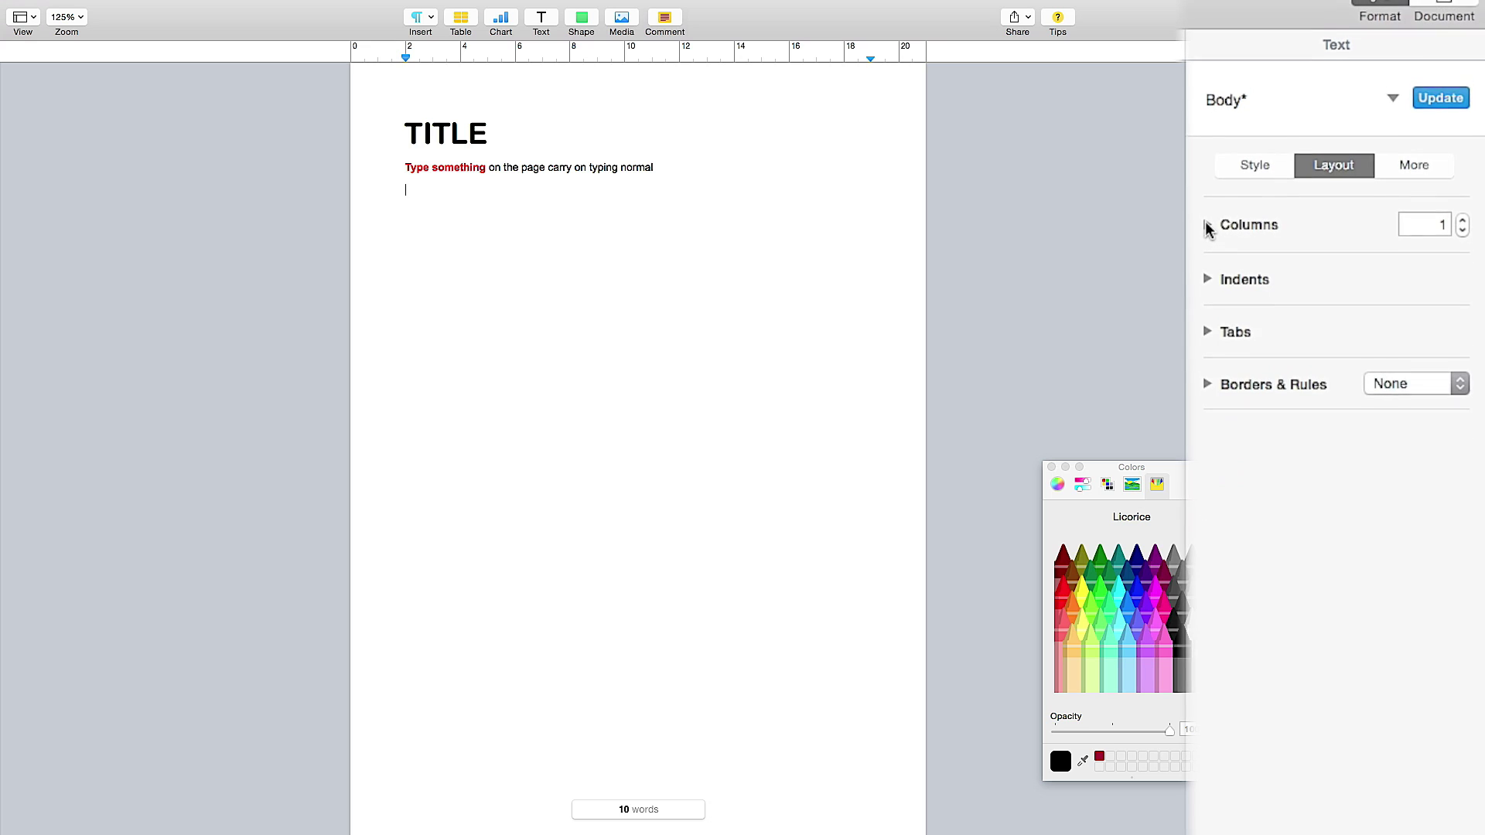
click(1206, 299)
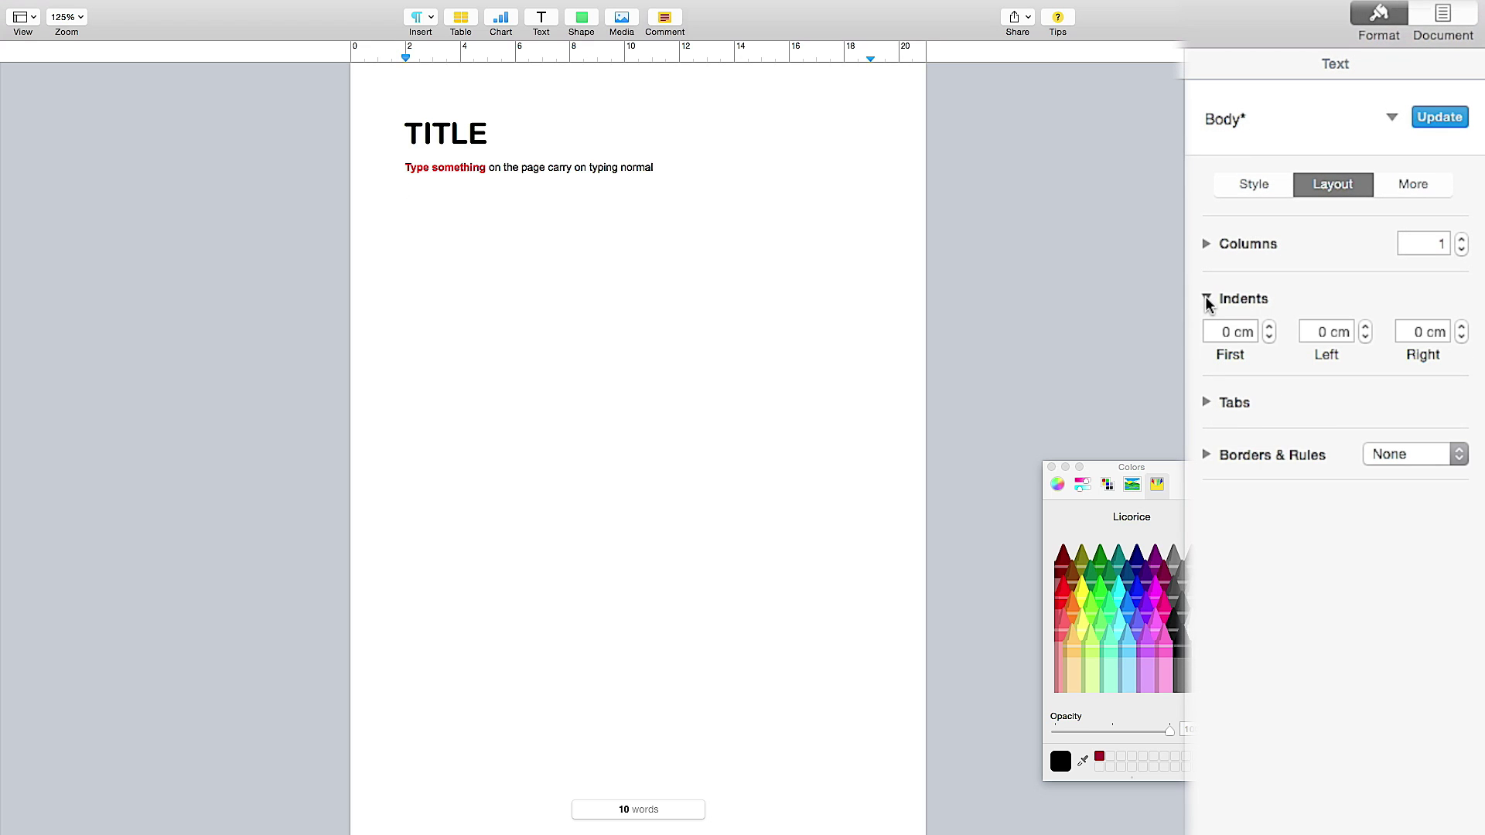
click(1206, 298)
click(1207, 350)
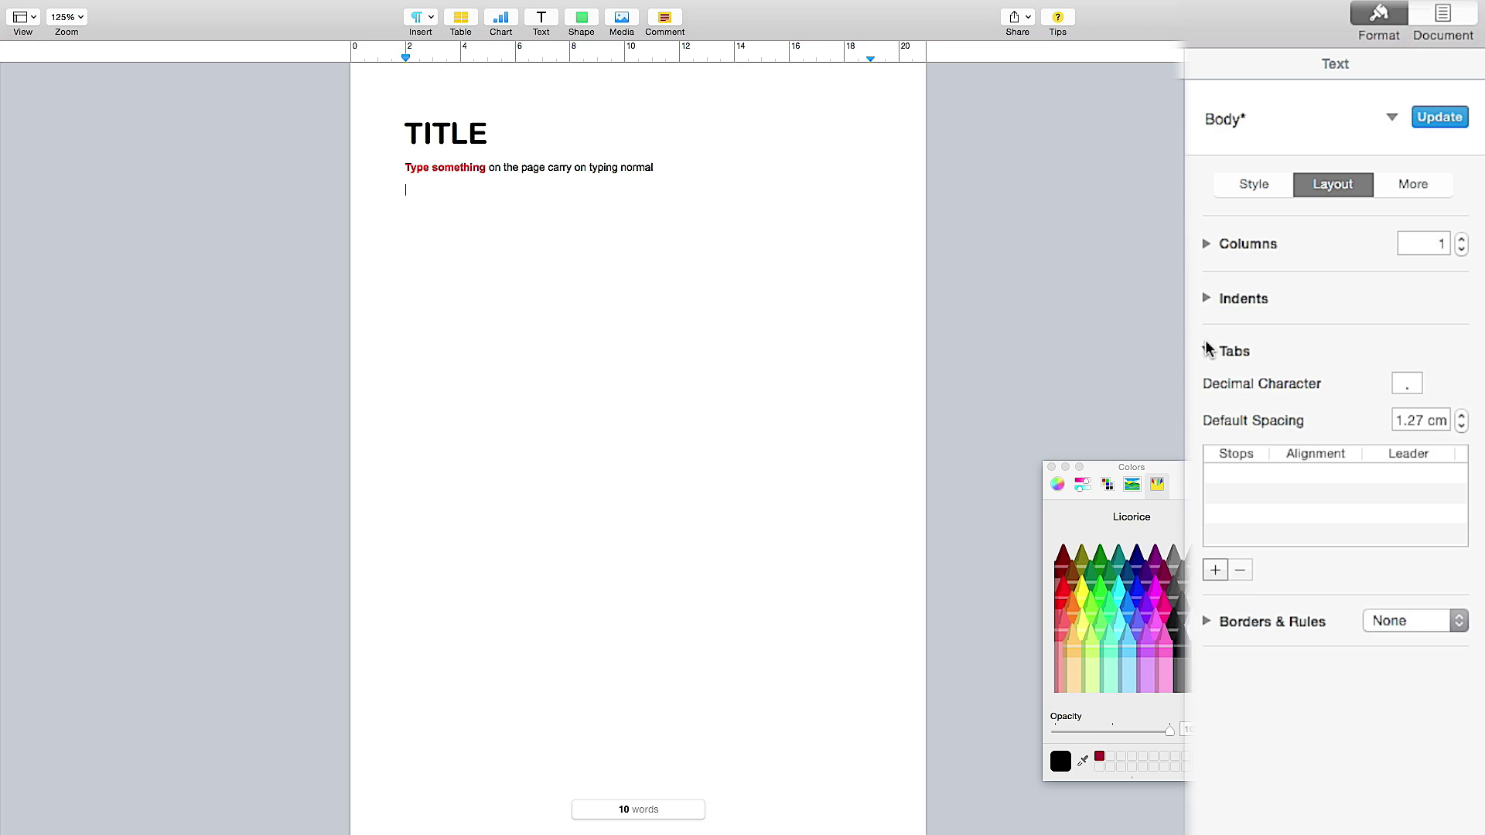
click(1206, 350)
click(1207, 403)
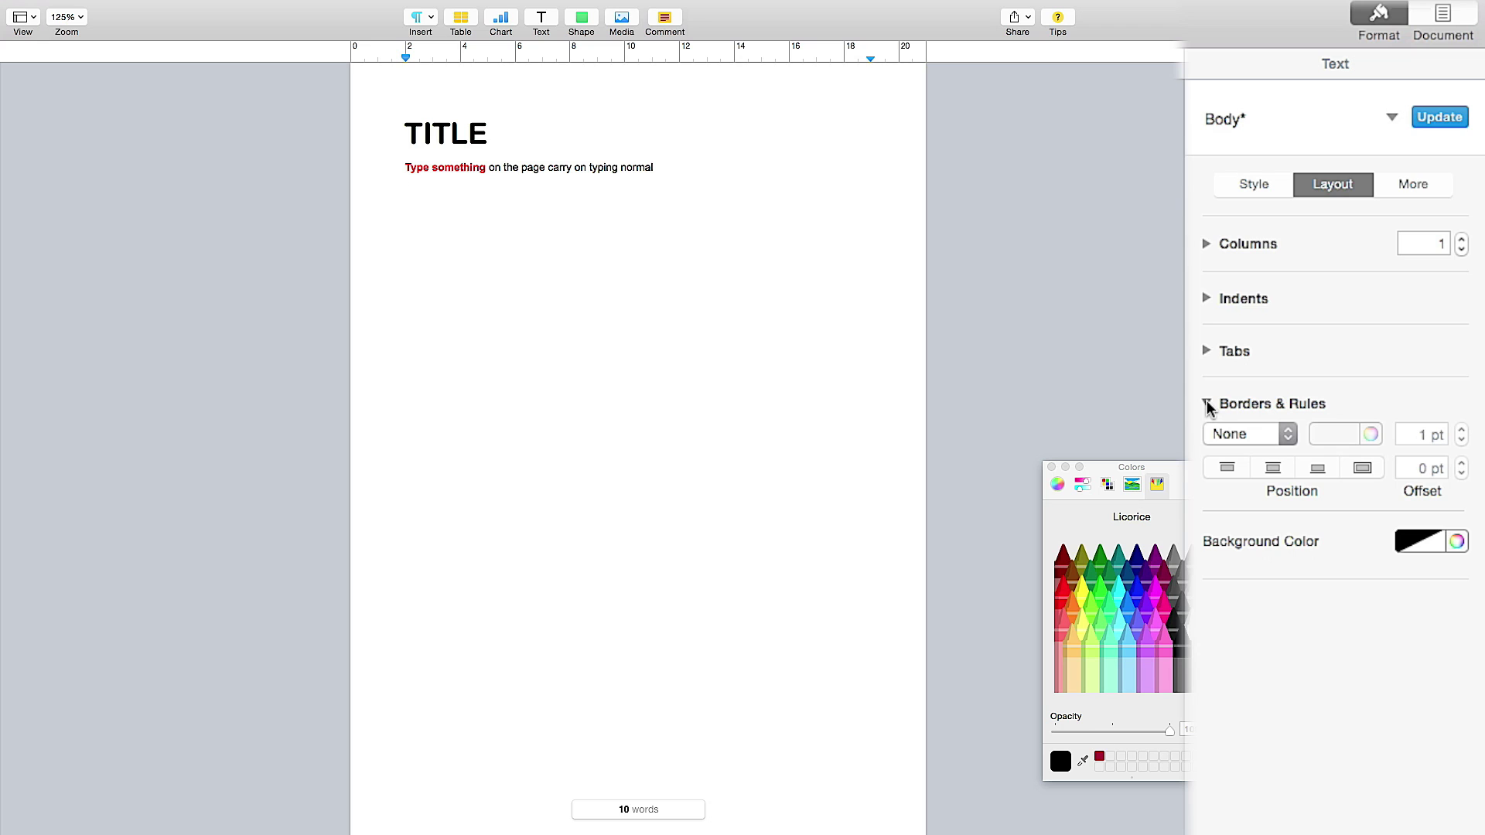
click(1206, 403)
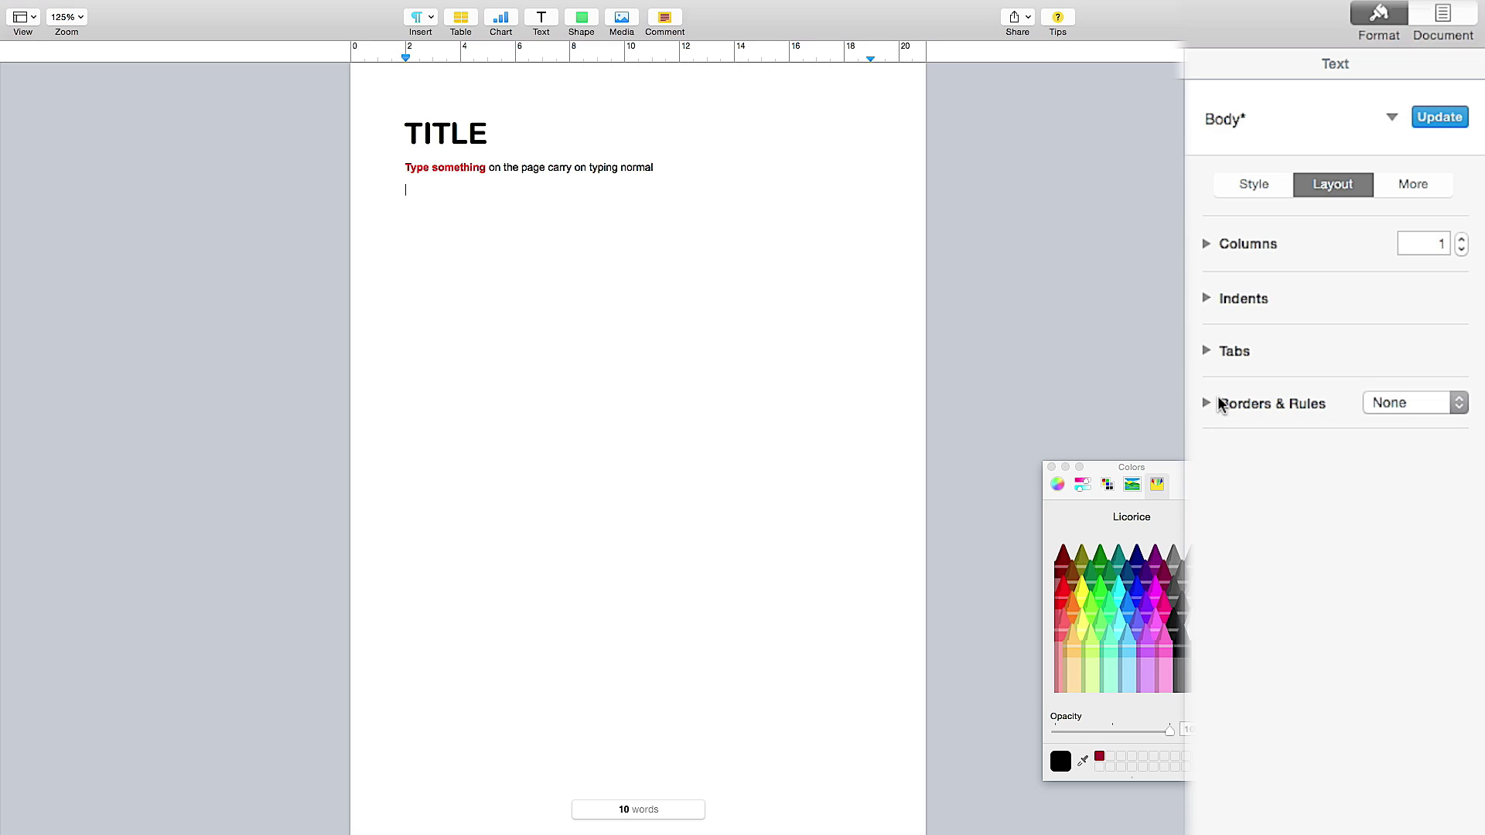
Examine the pagination, hyphenation and ligature options and the list of following paragraph styles, keeping the style as Same
click(1435, 184)
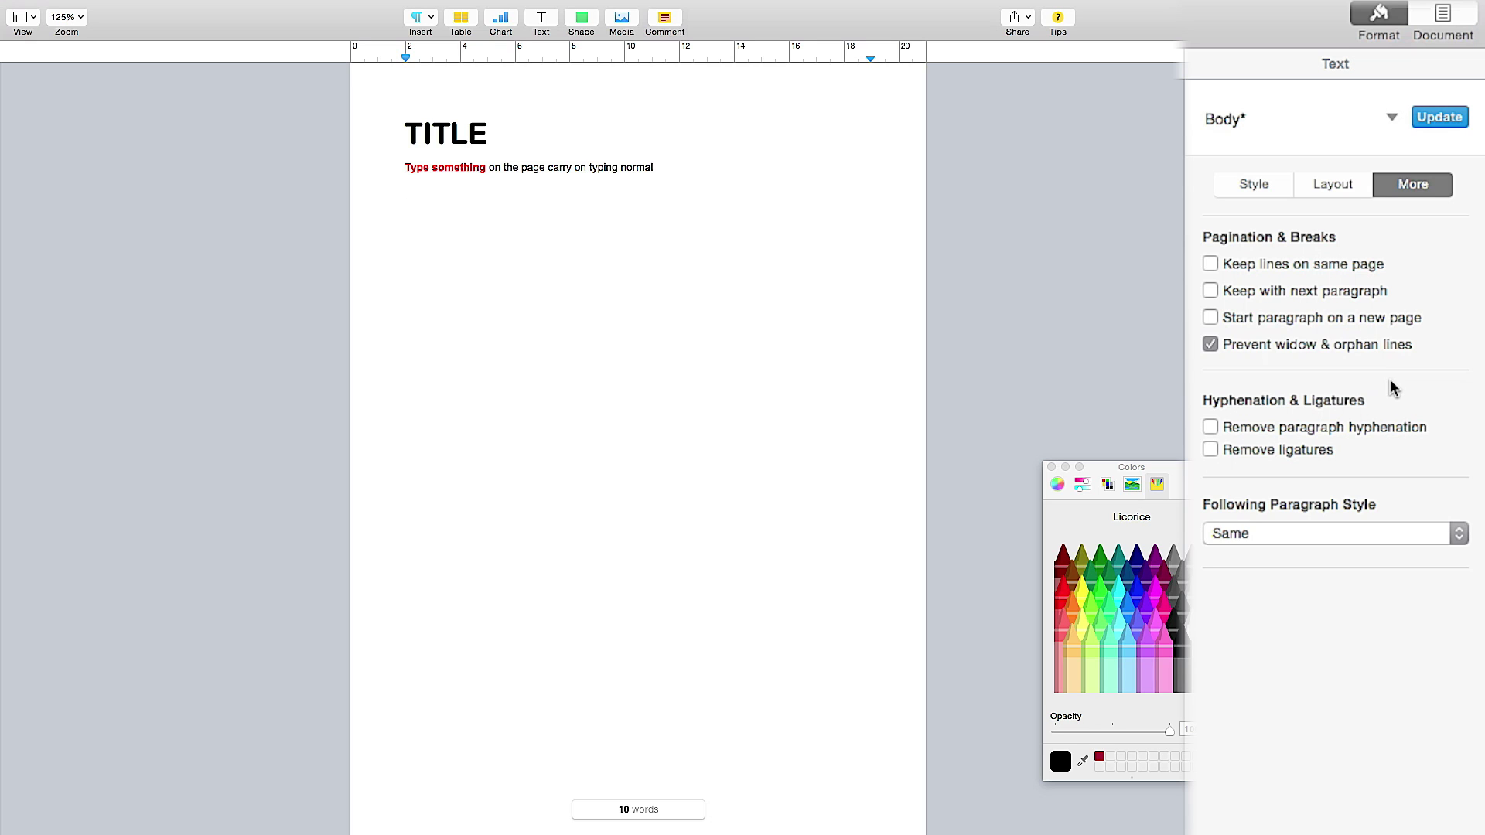
click(1457, 533)
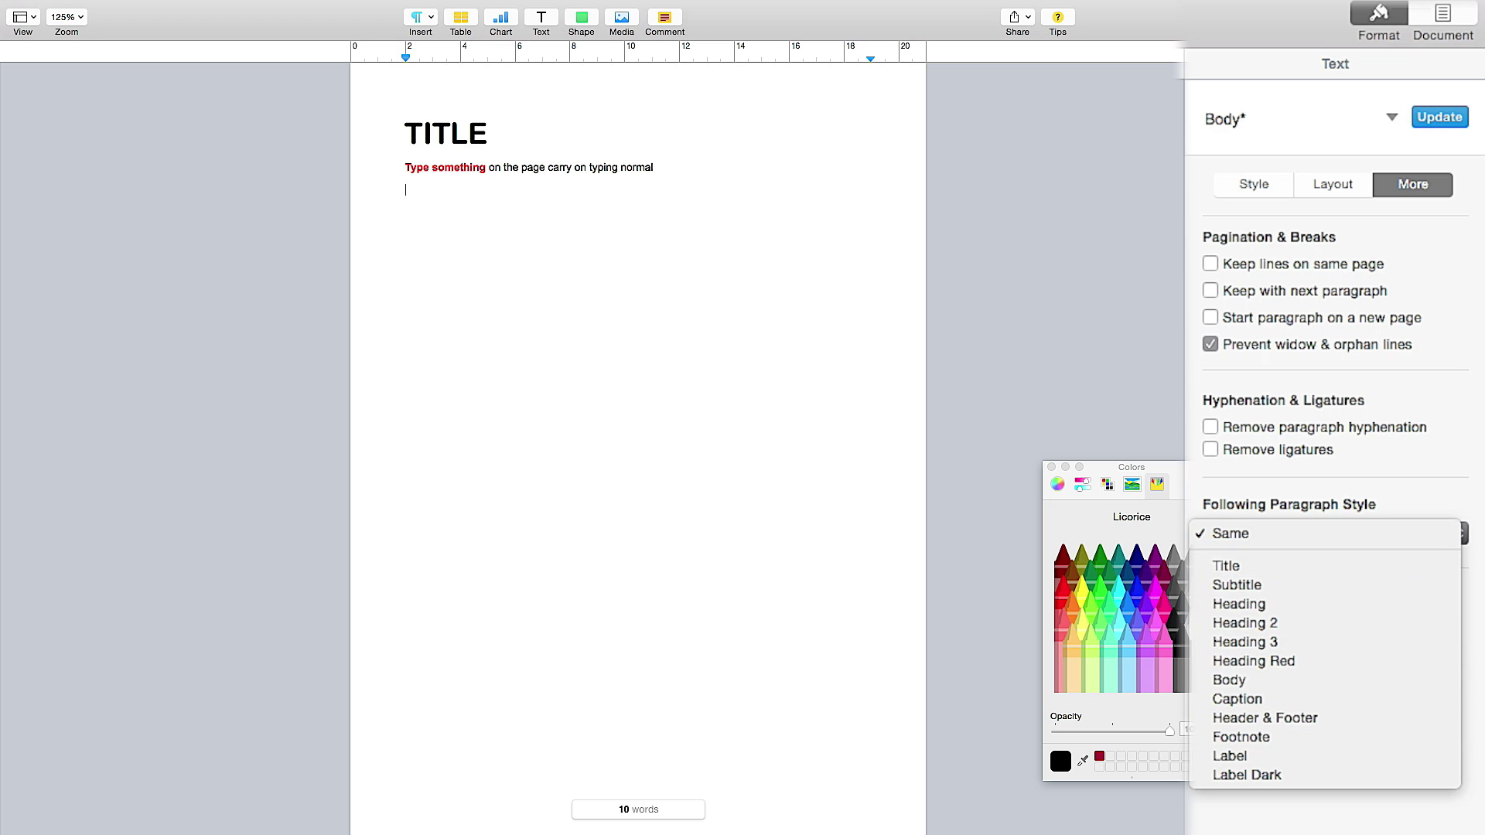
click(1319, 456)
Return to the text style settings and close the Colors window
click(1252, 185)
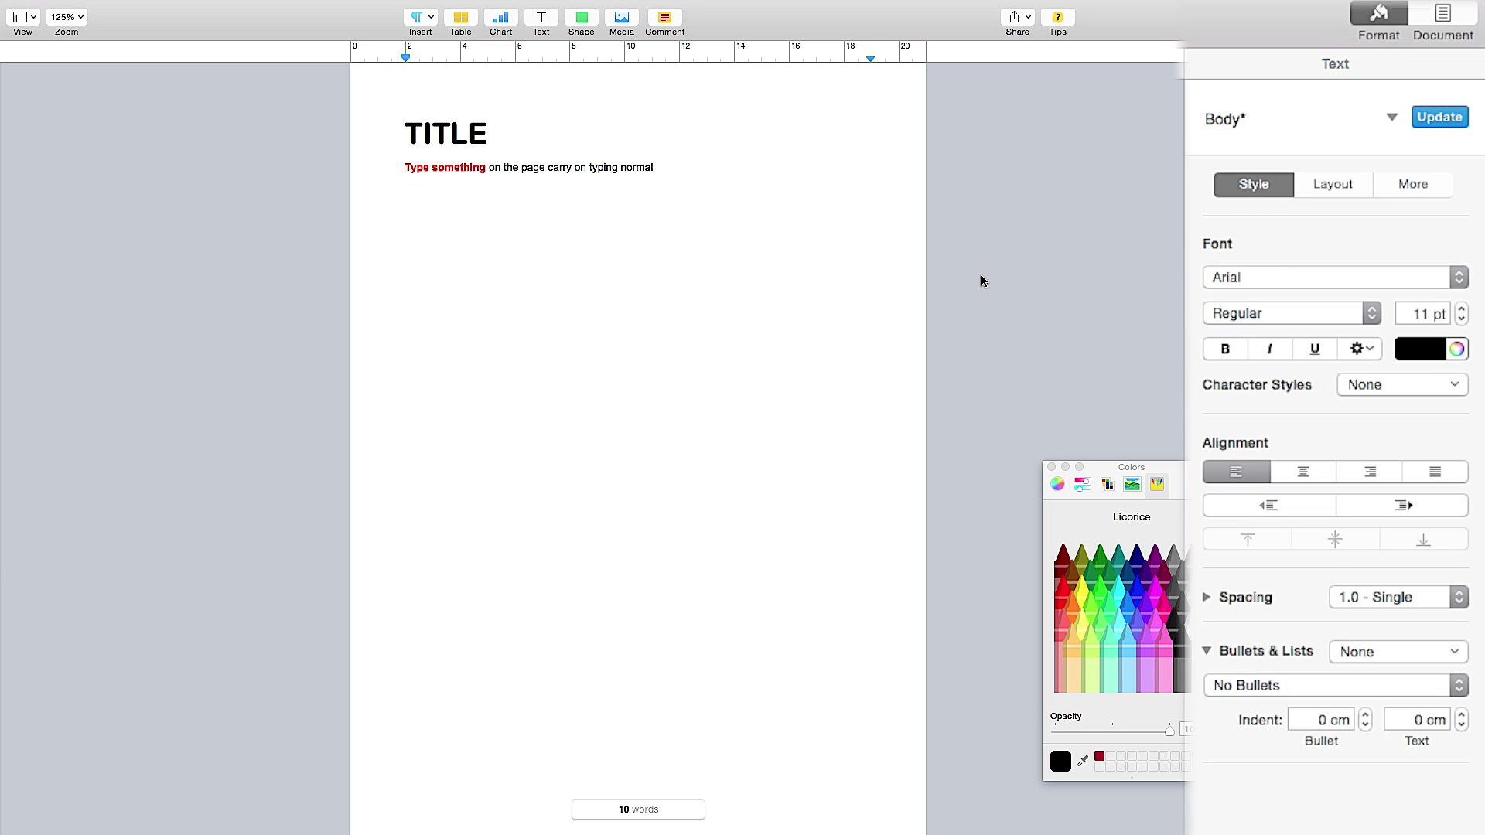
click(1051, 467)
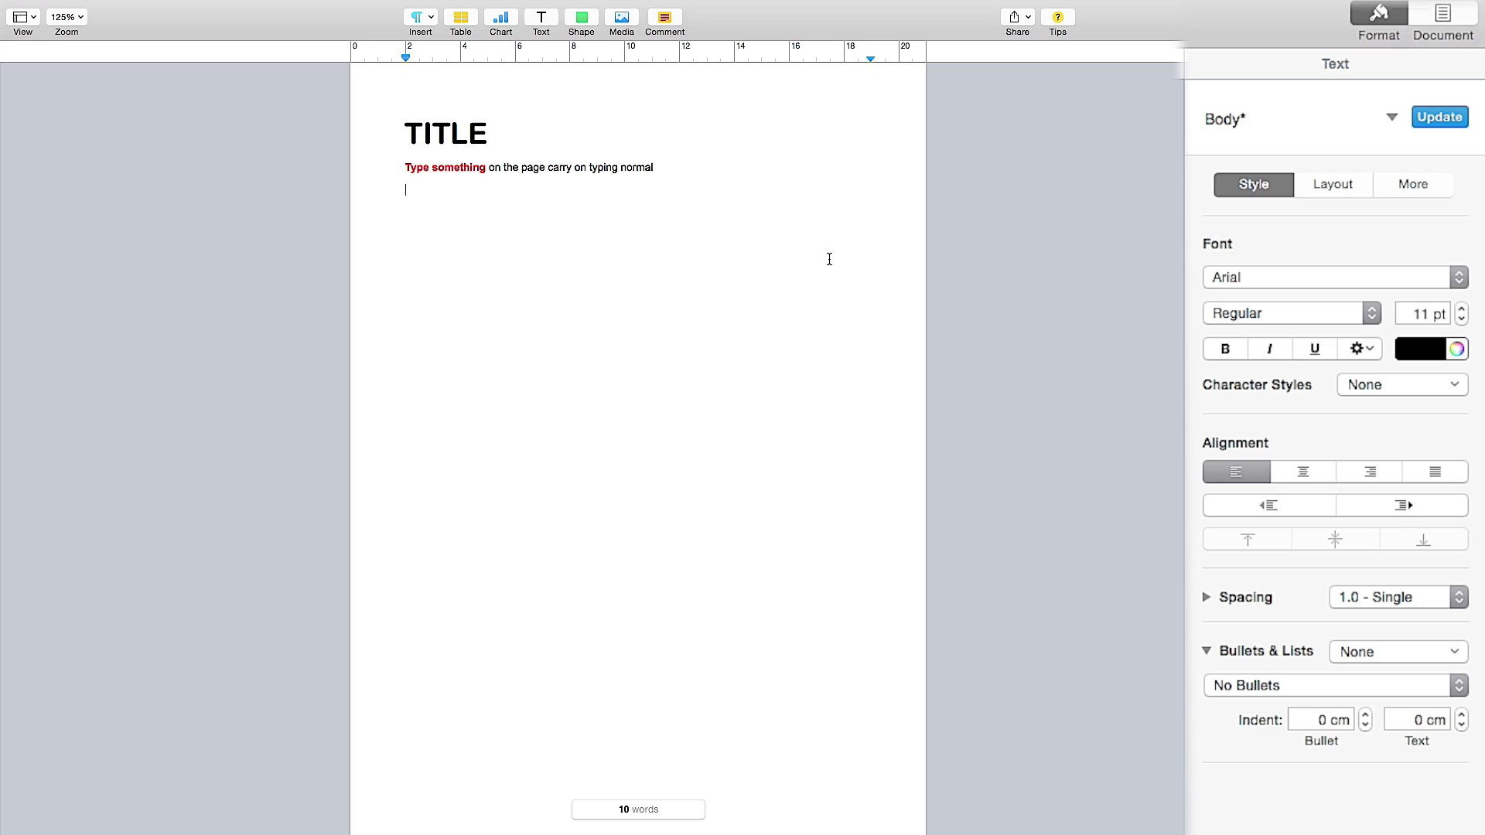